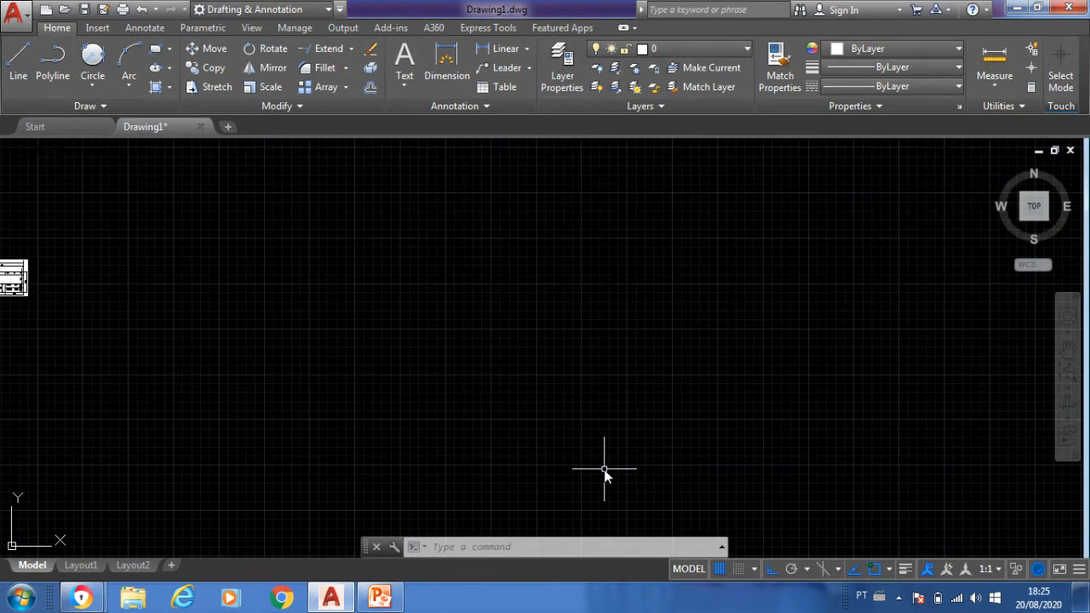
- Draw a horizontal line 210 units long with Ortho on as the sheet's bottom edge, in the empty drawing area
type("l")
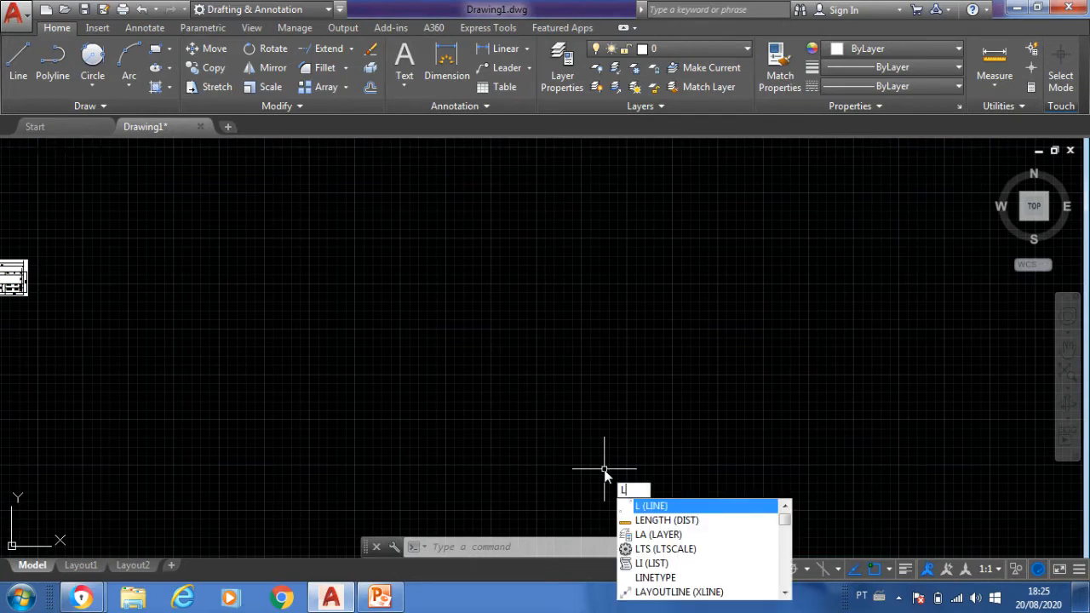
key("Return")
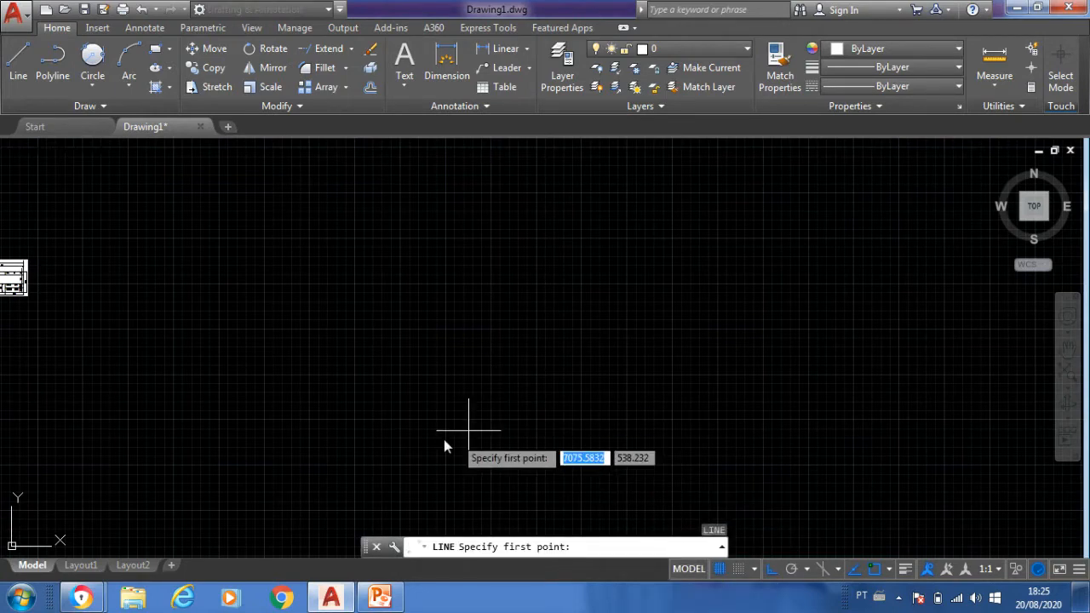
left_click(238, 479)
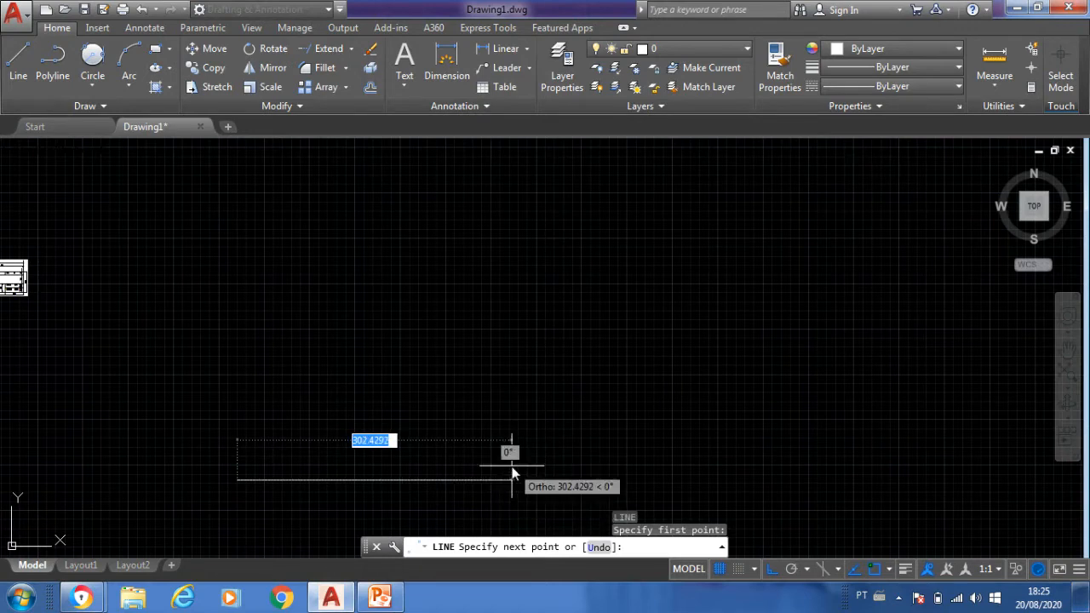
key("F8")
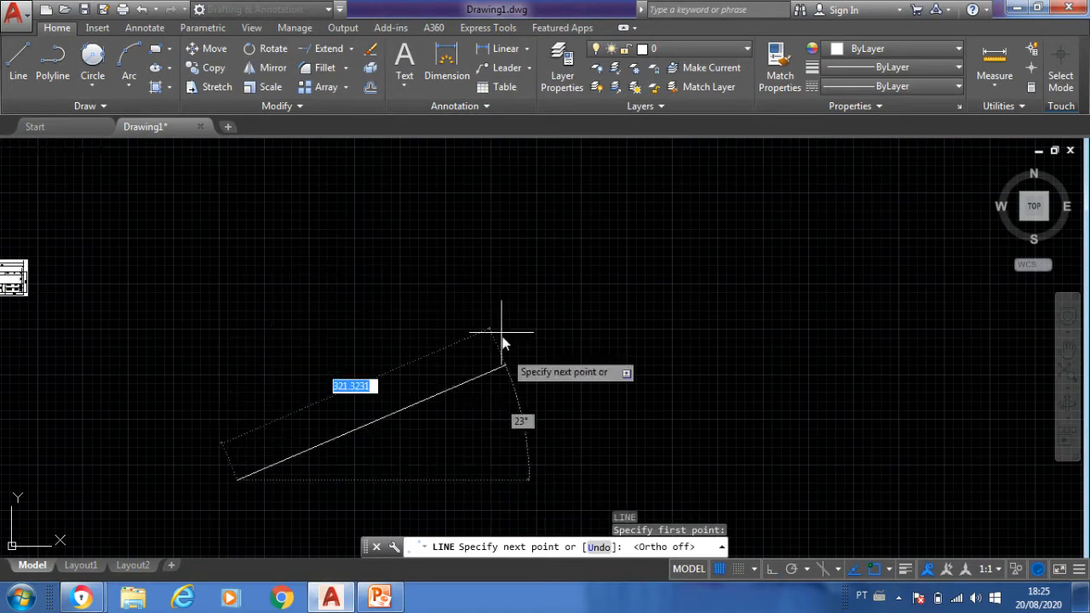
key("F8")
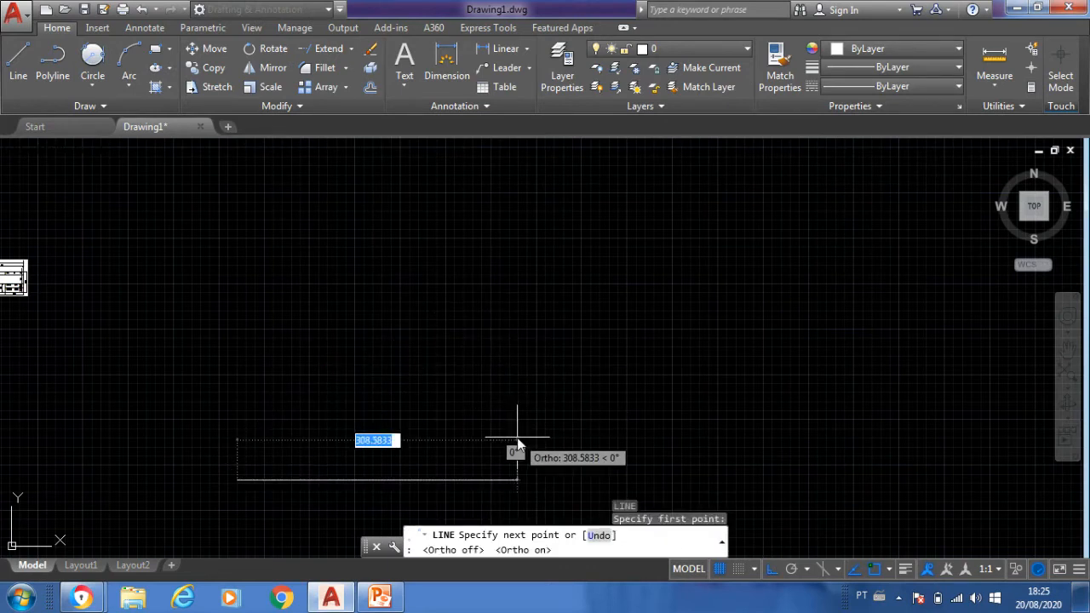
type("210")
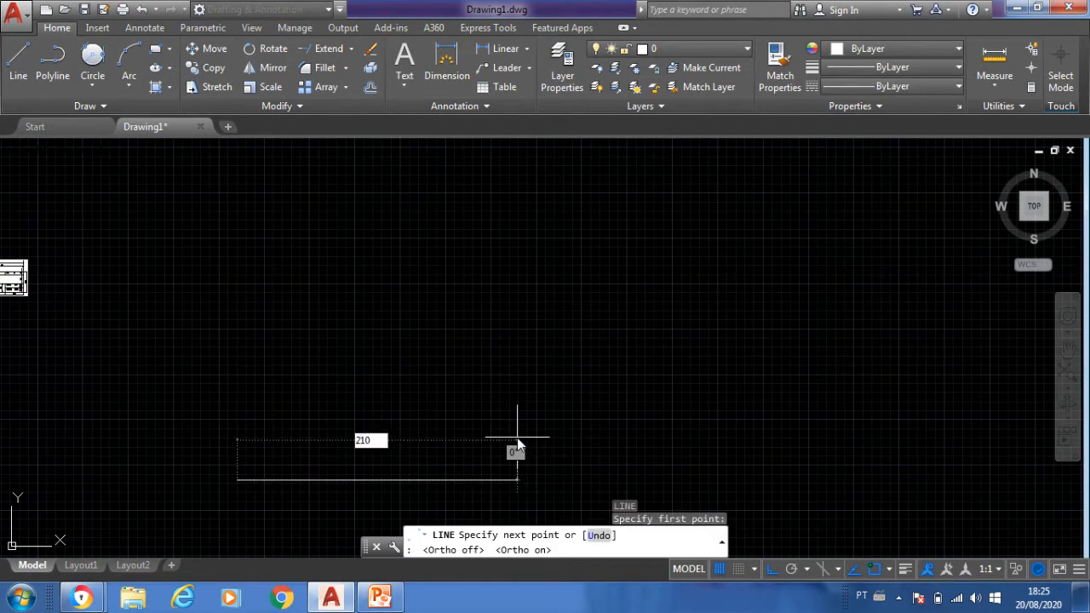
key("Return")
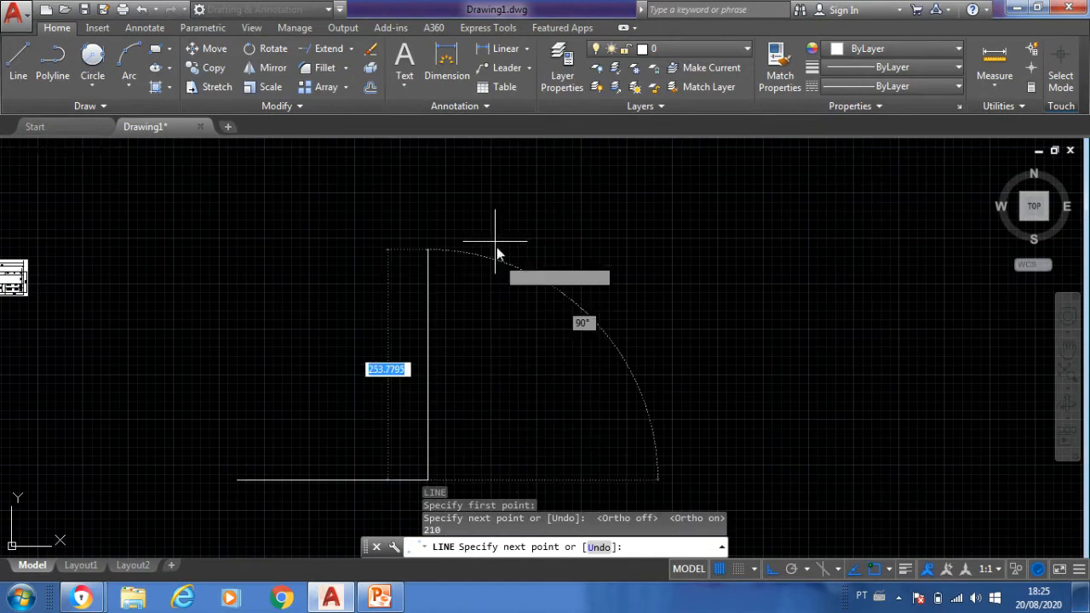
- Complete the sheet outline with a 297-unit vertical right edge, the top edge, and the left edge back to the starting point
type("297")
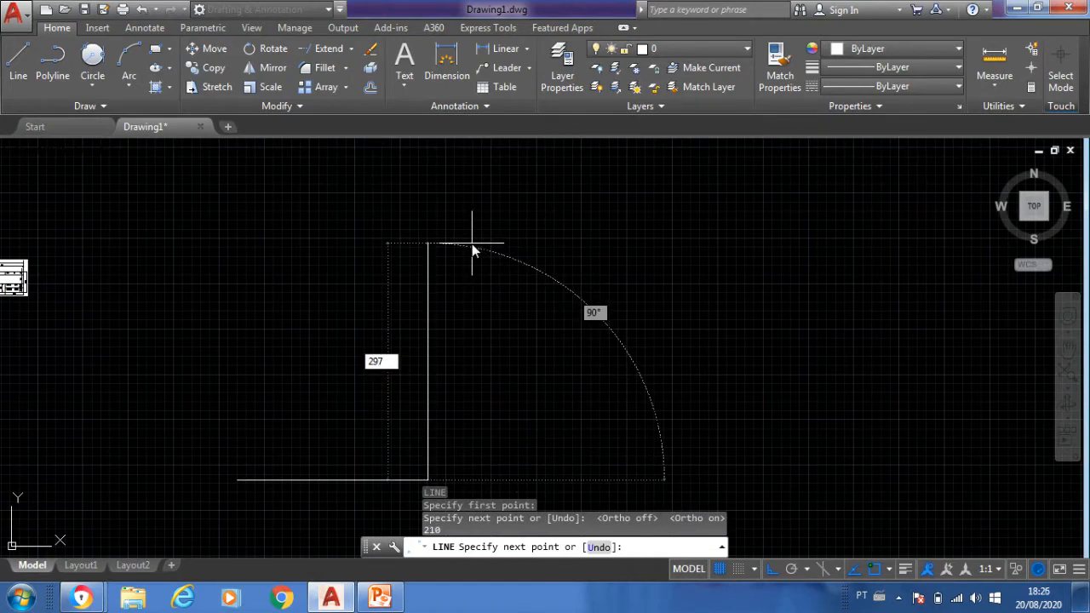
key("Return")
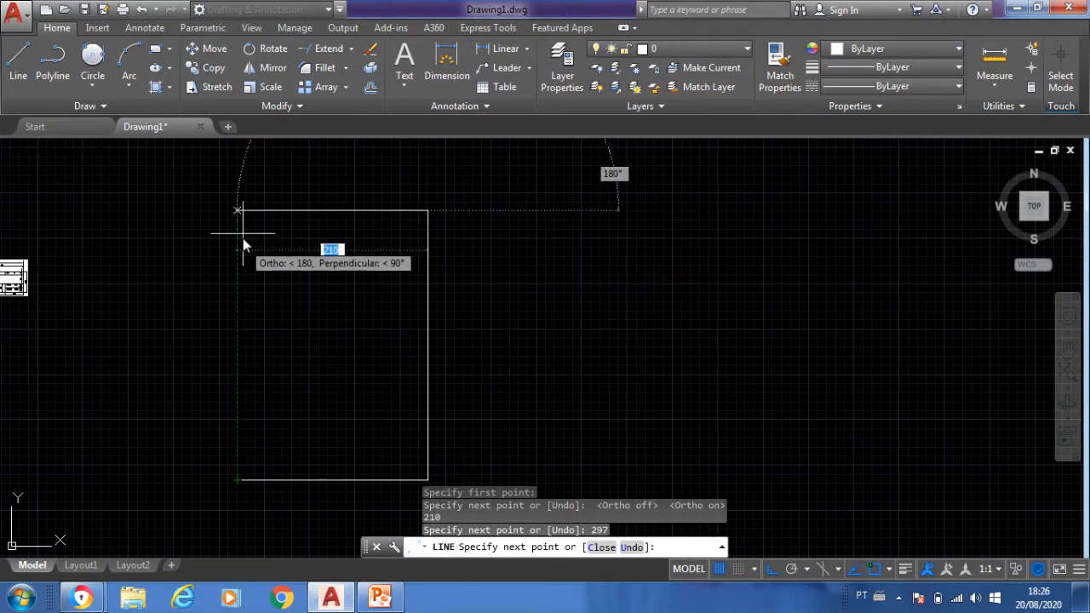
left_click(241, 212)
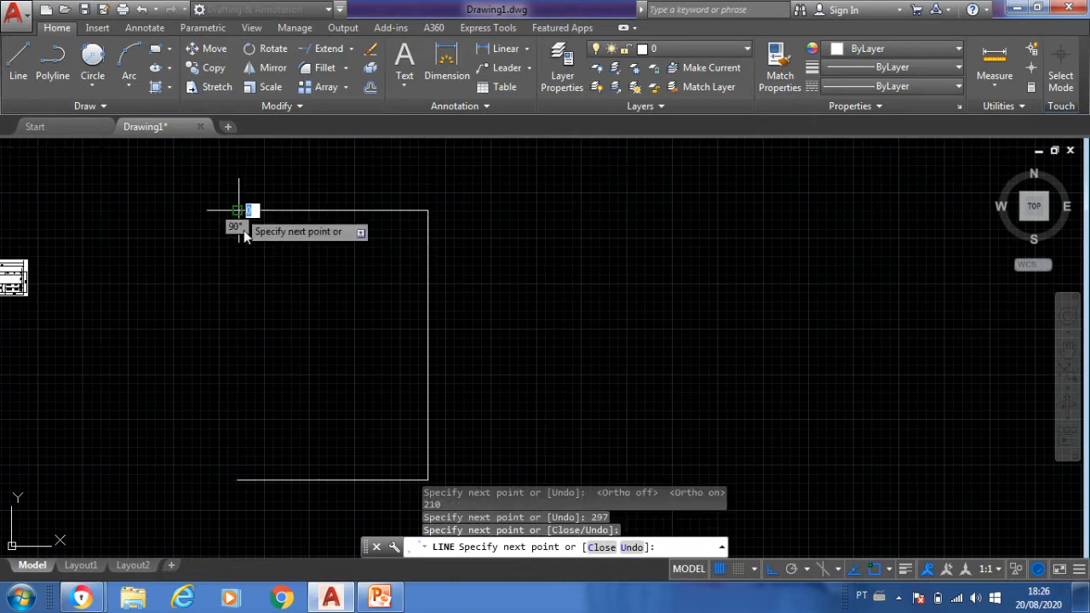
left_click(237, 480)
key("Escape")
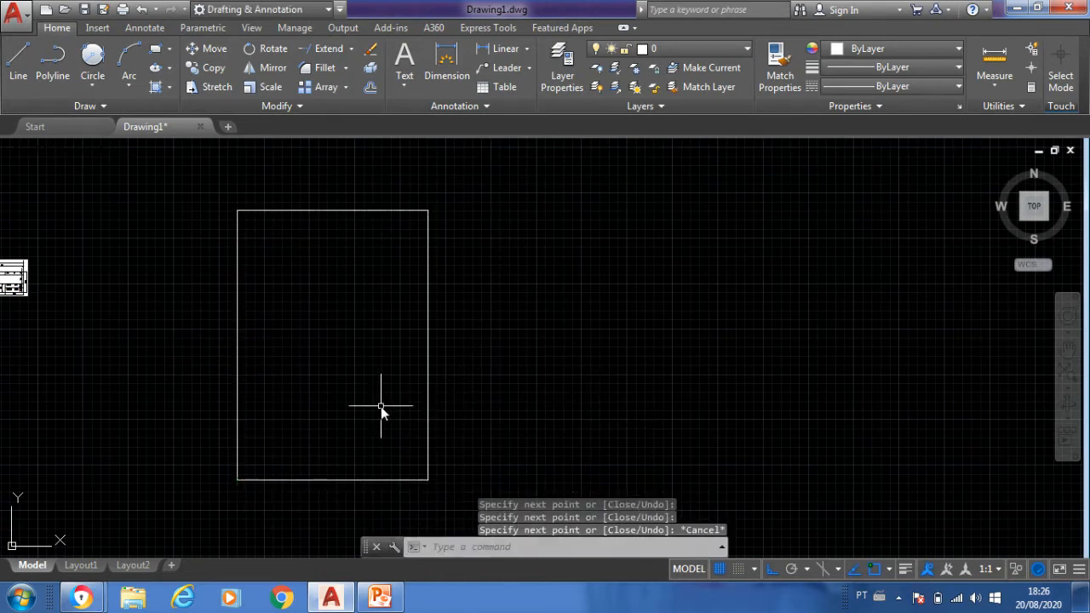
scroll(381, 406, "up", 2)
scroll(381, 406, "down", 2)
middle_click_drag(380, 406, 417, 378)
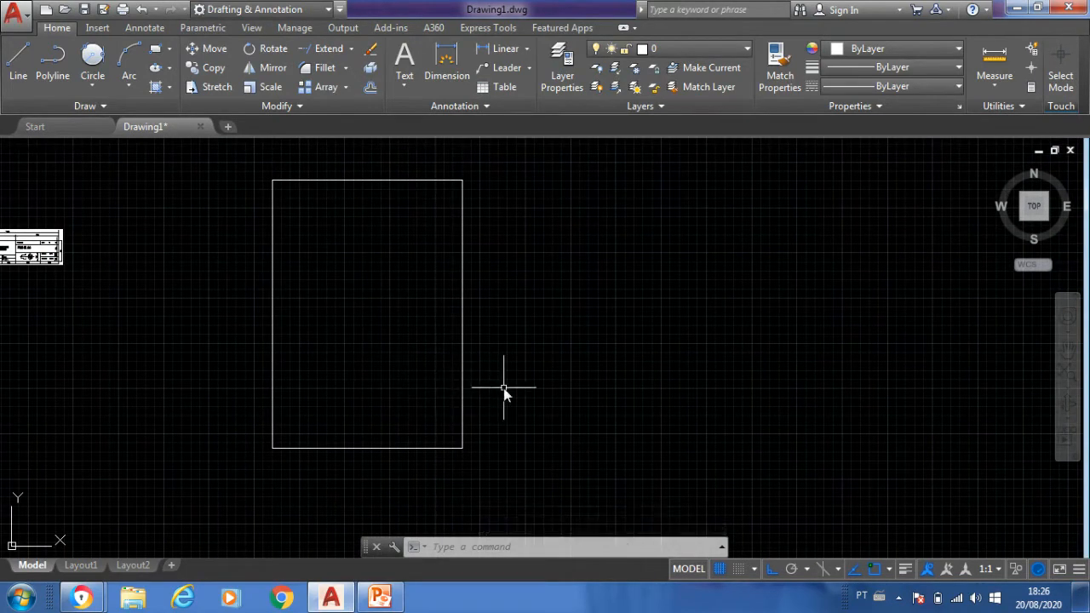
scroll(497, 387, "up", 2)
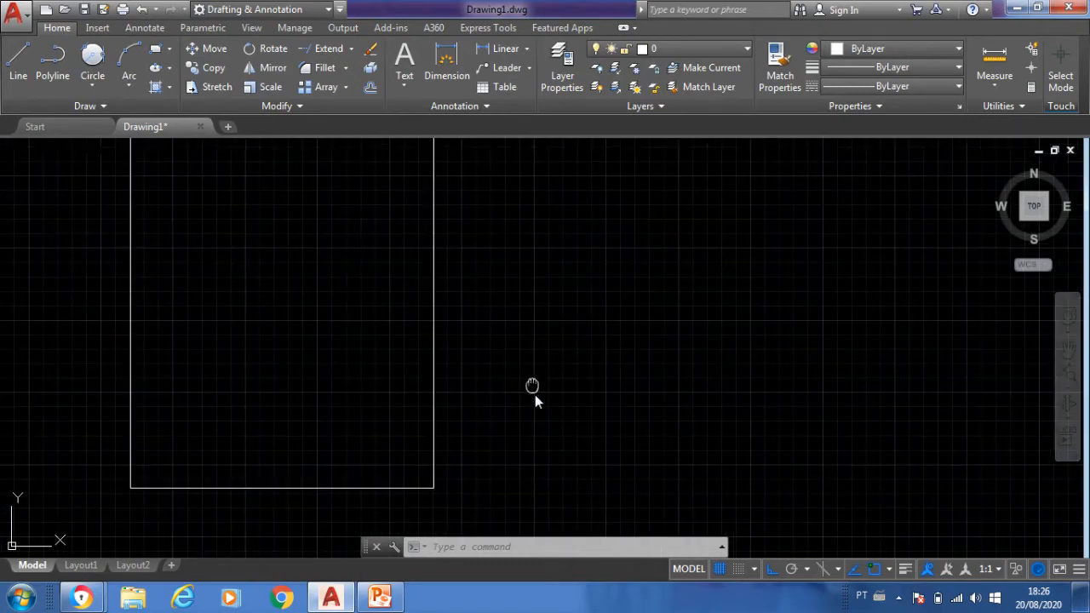
mouse_move(533, 389)
middle_mouse_down()
mouse_move(548, 451)
mouse_move(577, 452)
middle_mouse_up()
scroll(576, 441, "down", 2)
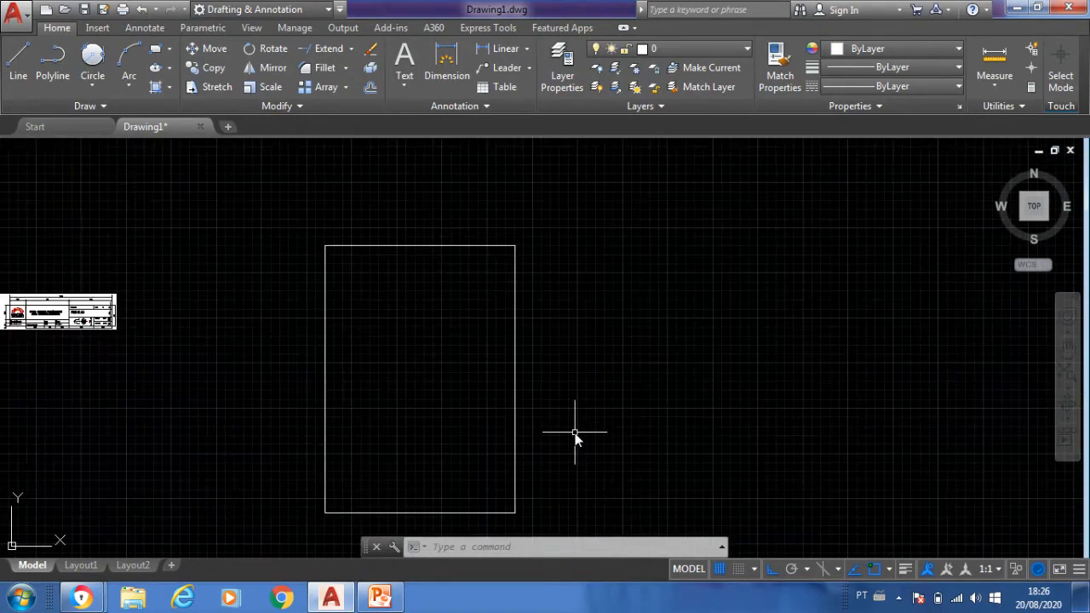
mouse_move(571, 383)
middle_mouse_down()
mouse_move(572, 309)
mouse_move(576, 332)
middle_mouse_up()
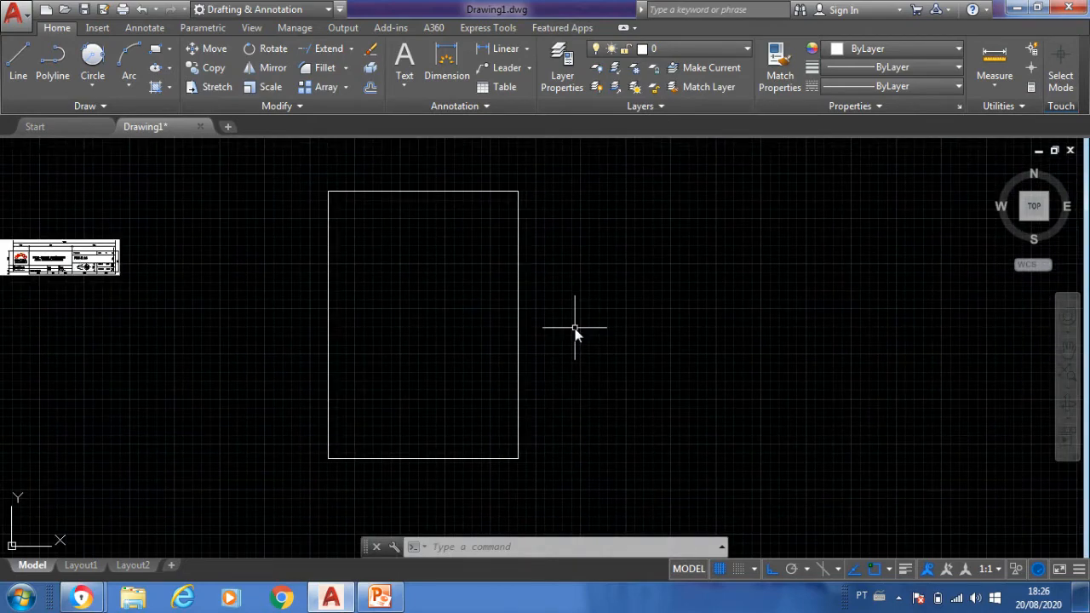
middle_click_drag(575, 336, 507, 330)
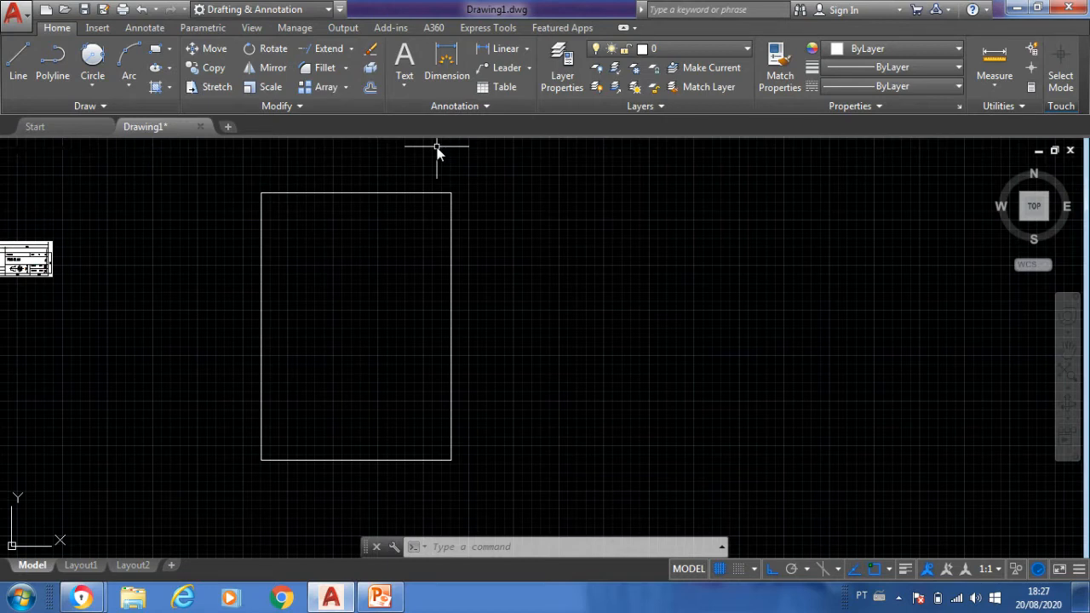
- Offset the sheet's left edge inward by 25 units to create the left margin line
type("O")
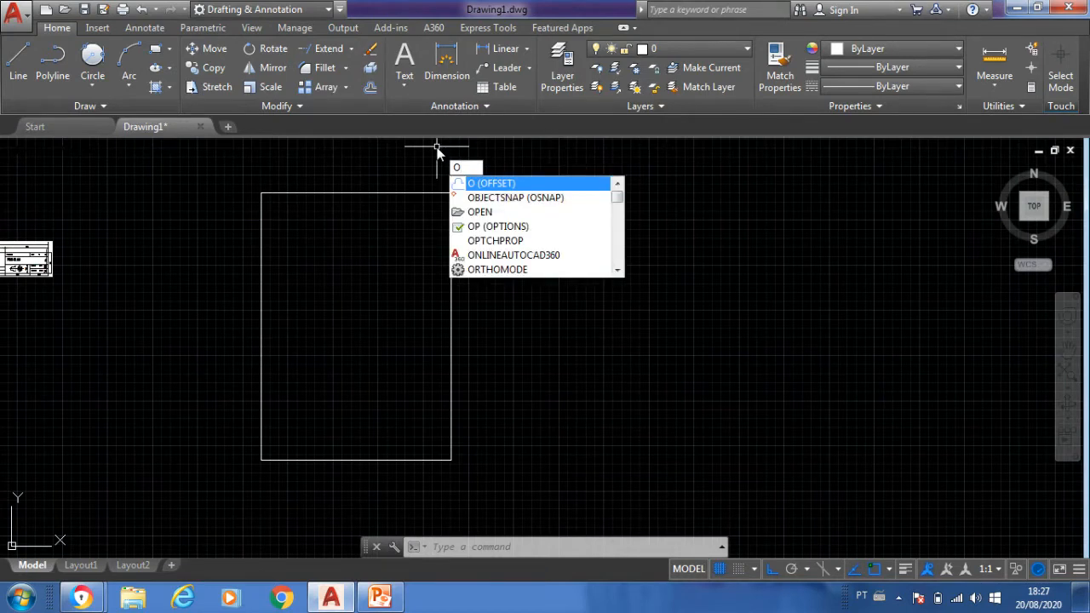
key("Return")
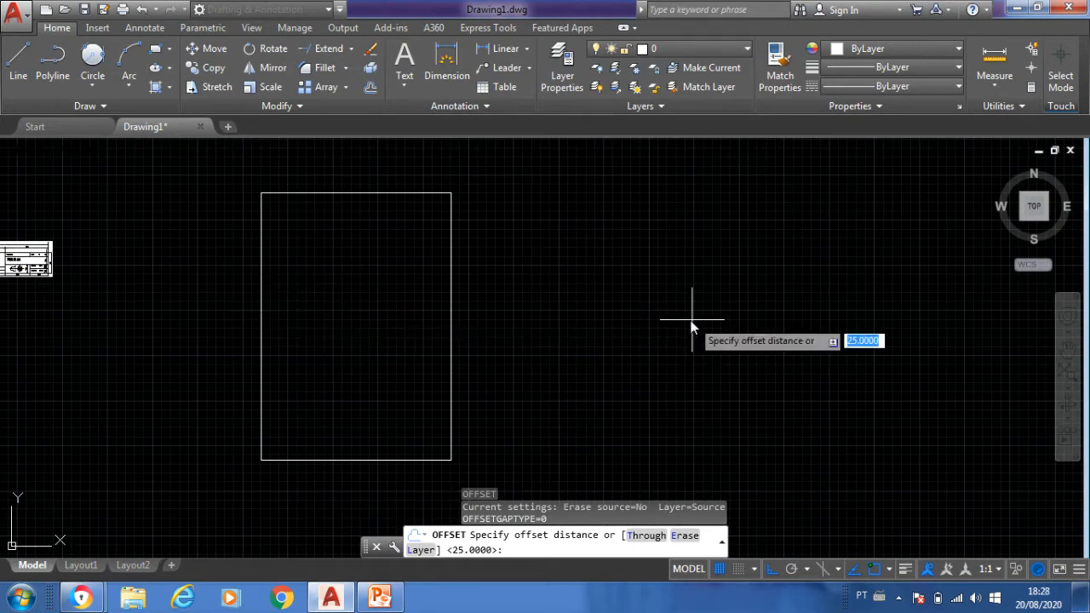
type("25")
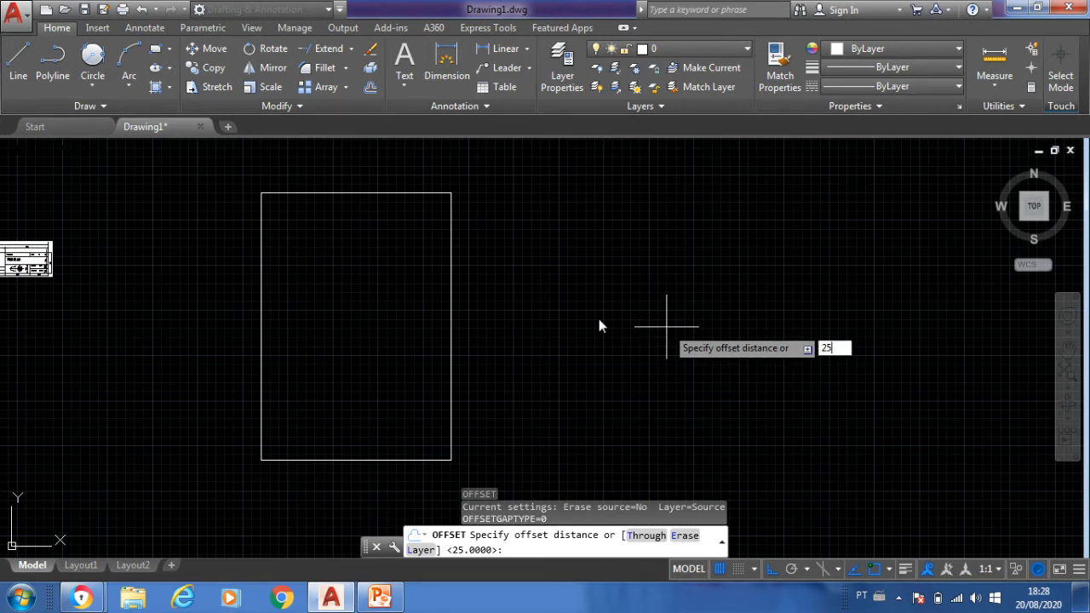
key("Return")
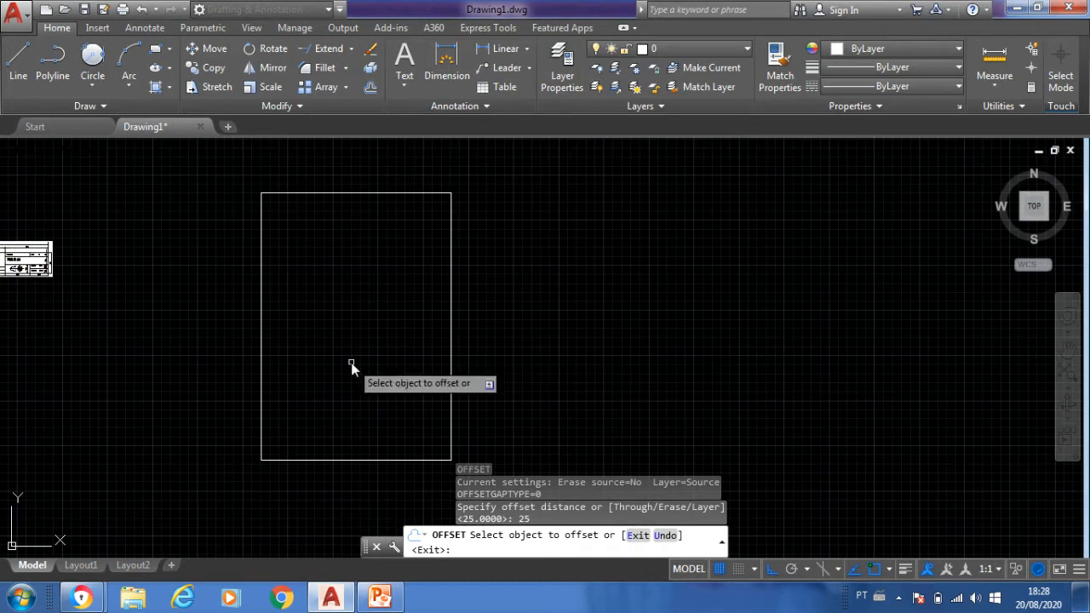
left_click(263, 338)
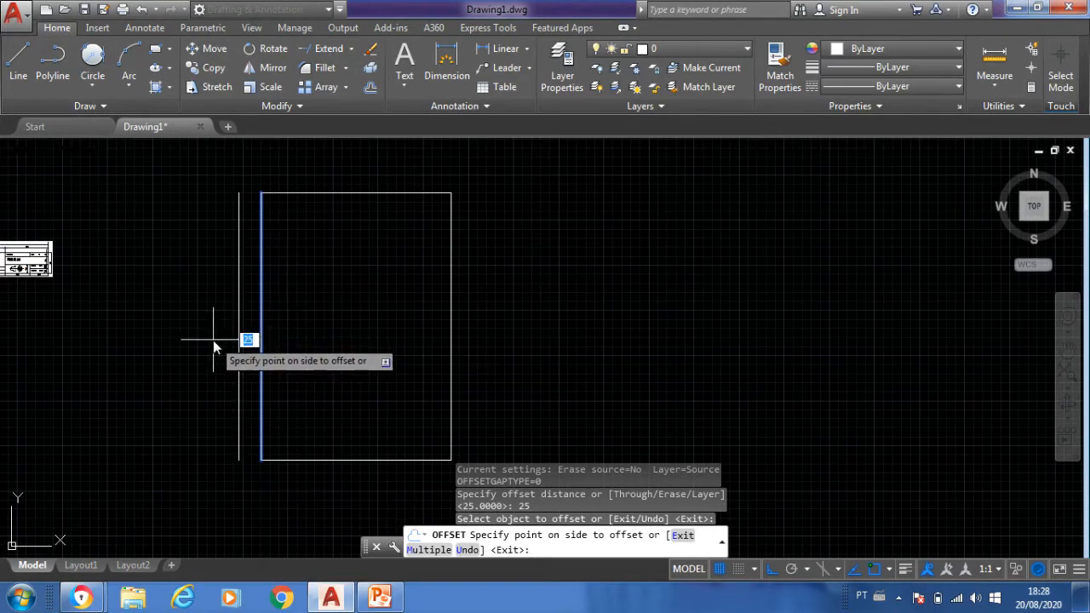
left_click(345, 341)
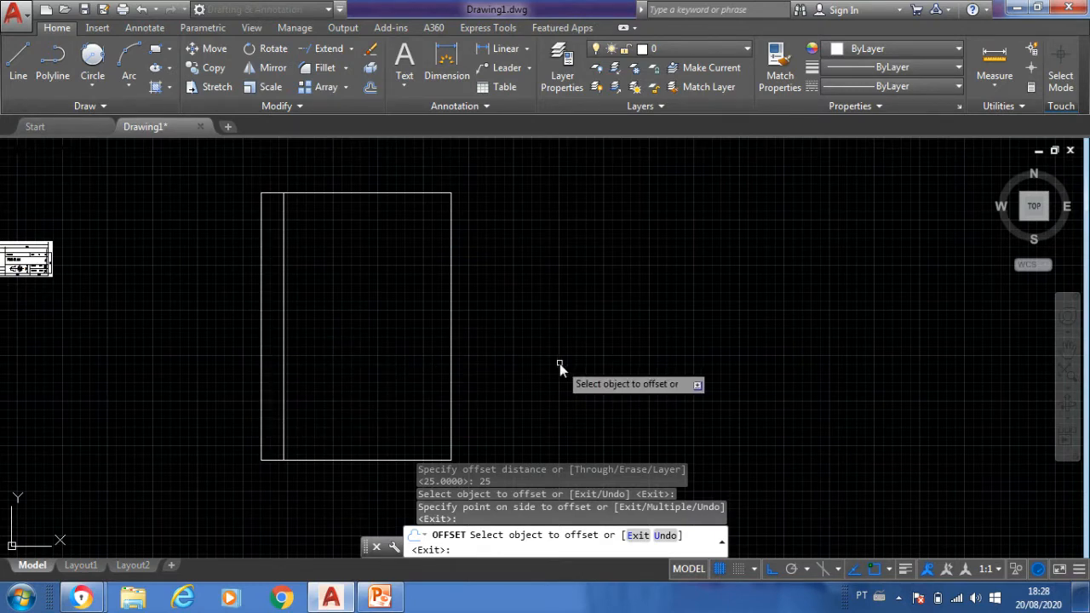
key("Escape")
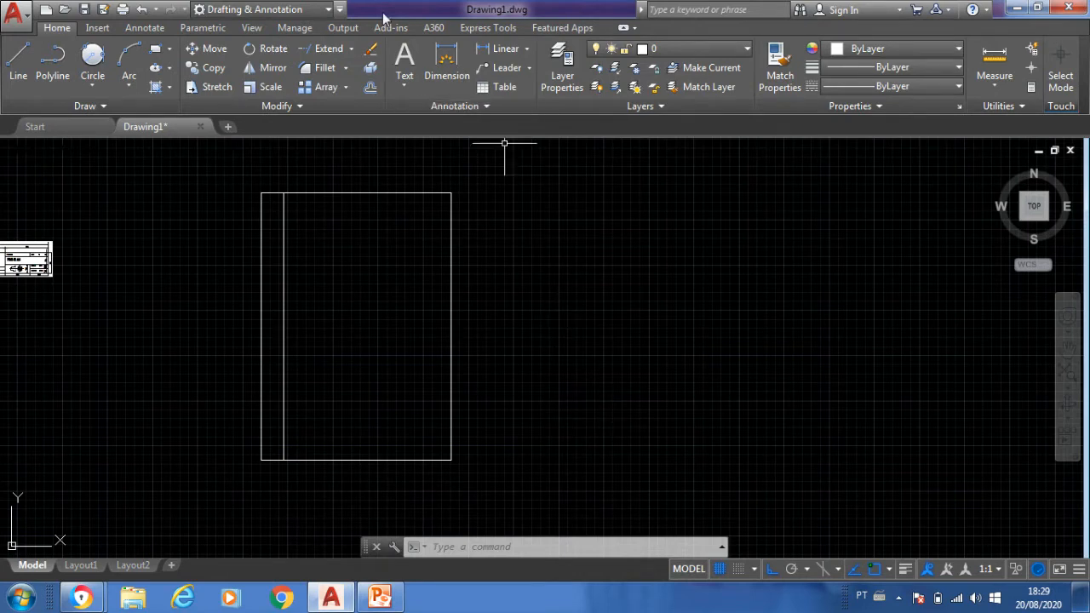
- Offset the sheet's top, right and bottom edges inward by 7 units to create the remaining margin lines
left_click(370, 89)
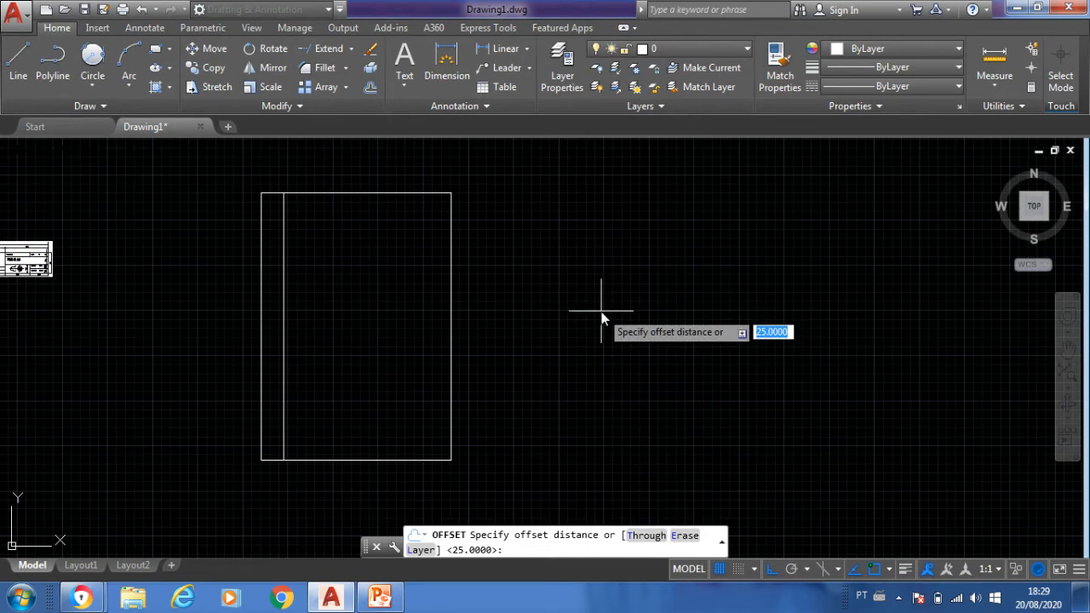
type("7")
key("Return")
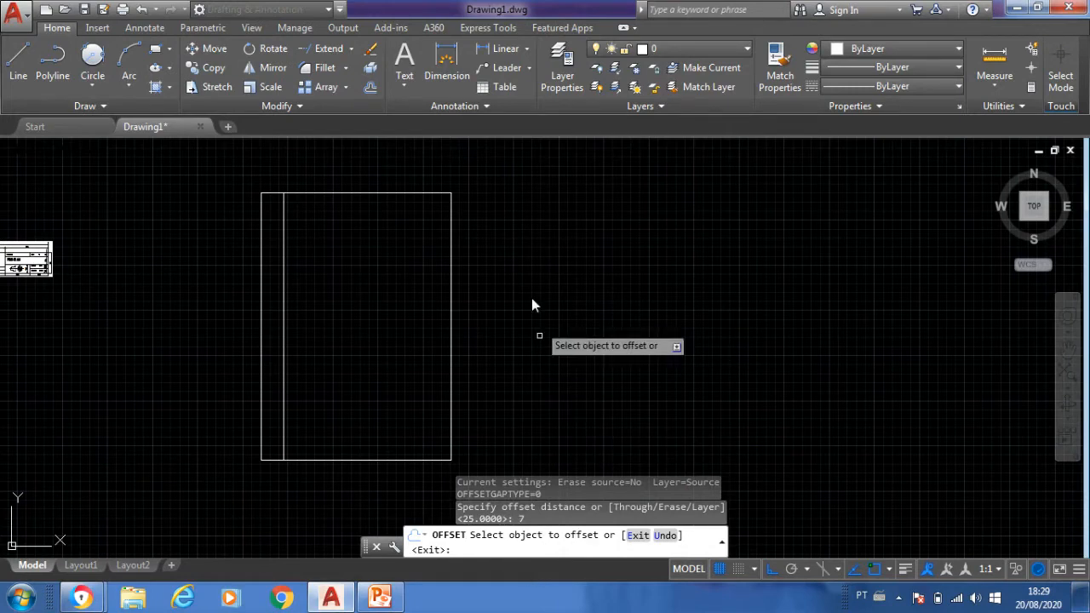
left_click(373, 195)
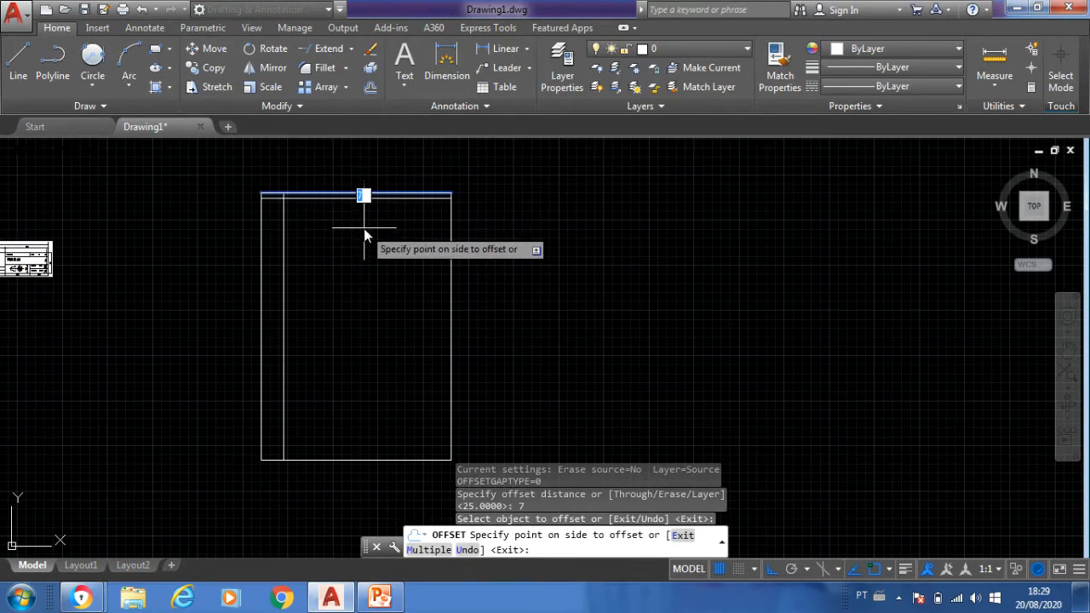
left_click(363, 228)
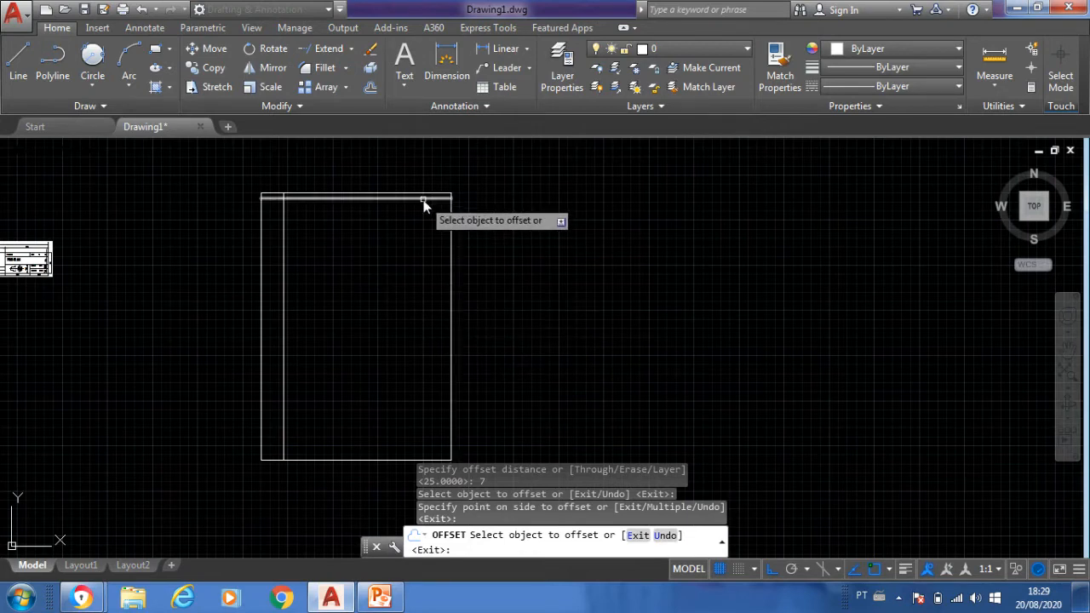
left_click(451, 278)
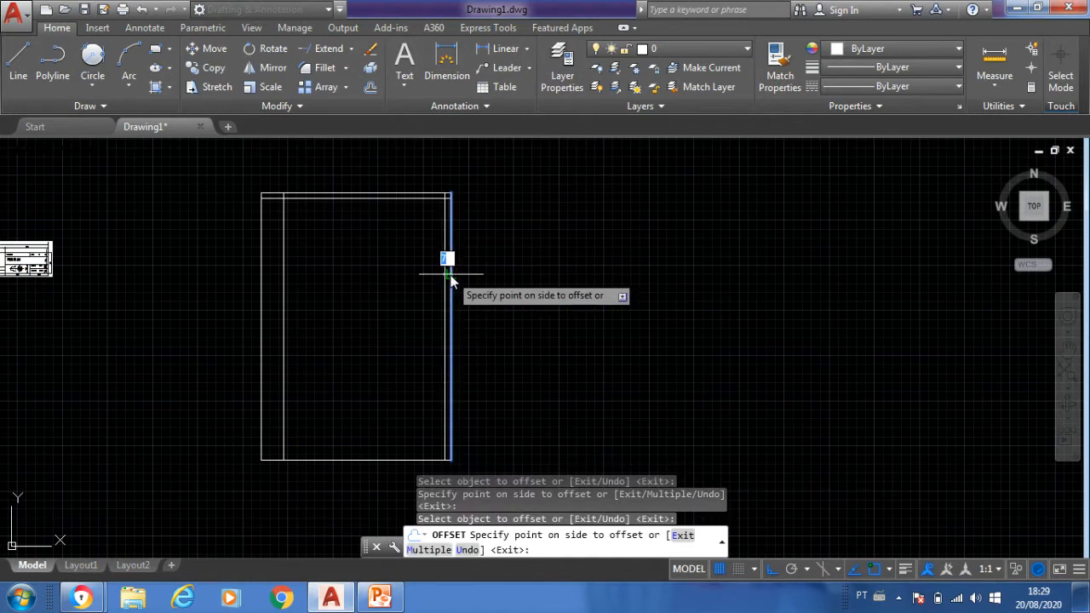
left_click(378, 278)
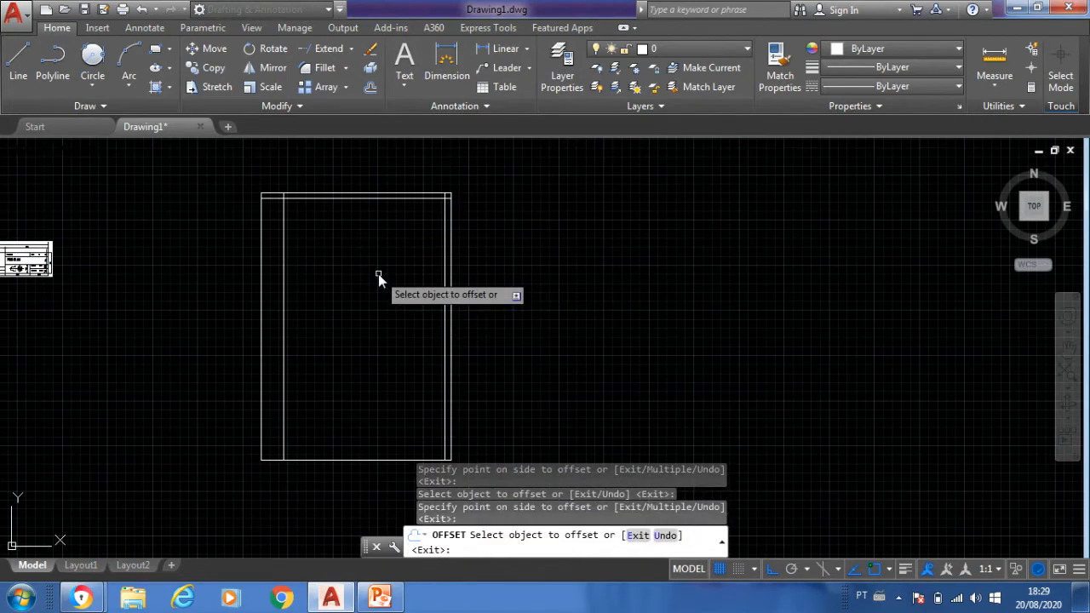
left_click(359, 460)
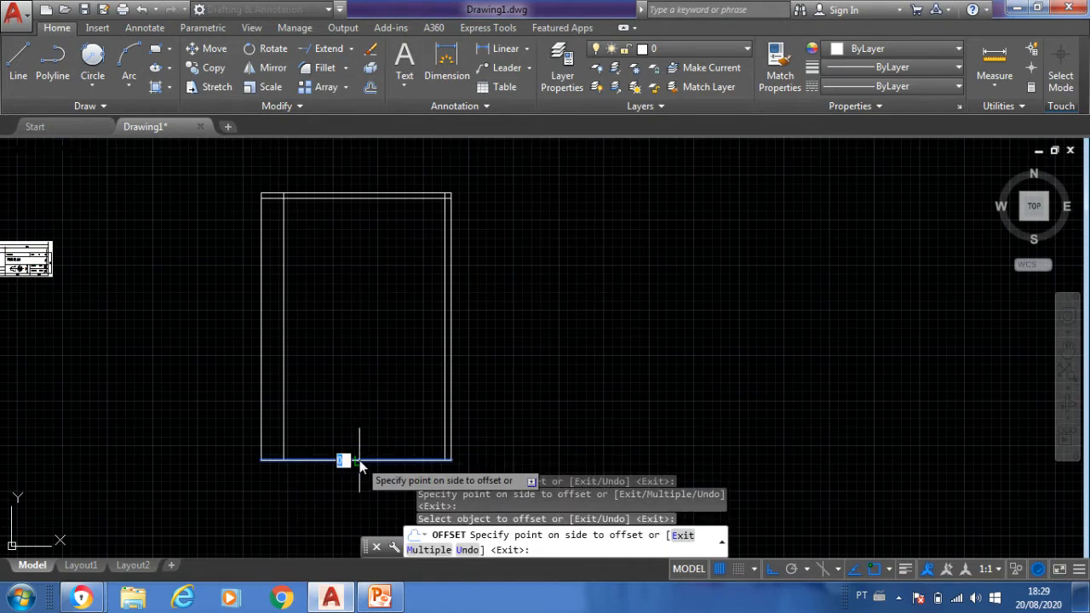
left_click(365, 412)
key("Return")
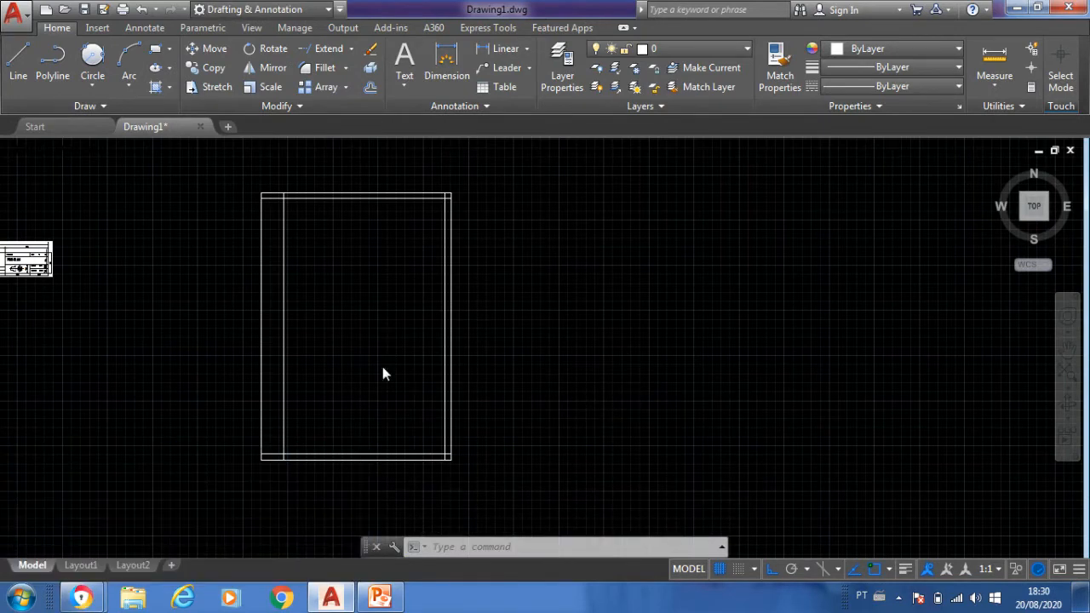
- Trim the overlapping margin-line ends at the two top corners of the sheet
scroll(383, 368, "up", 2)
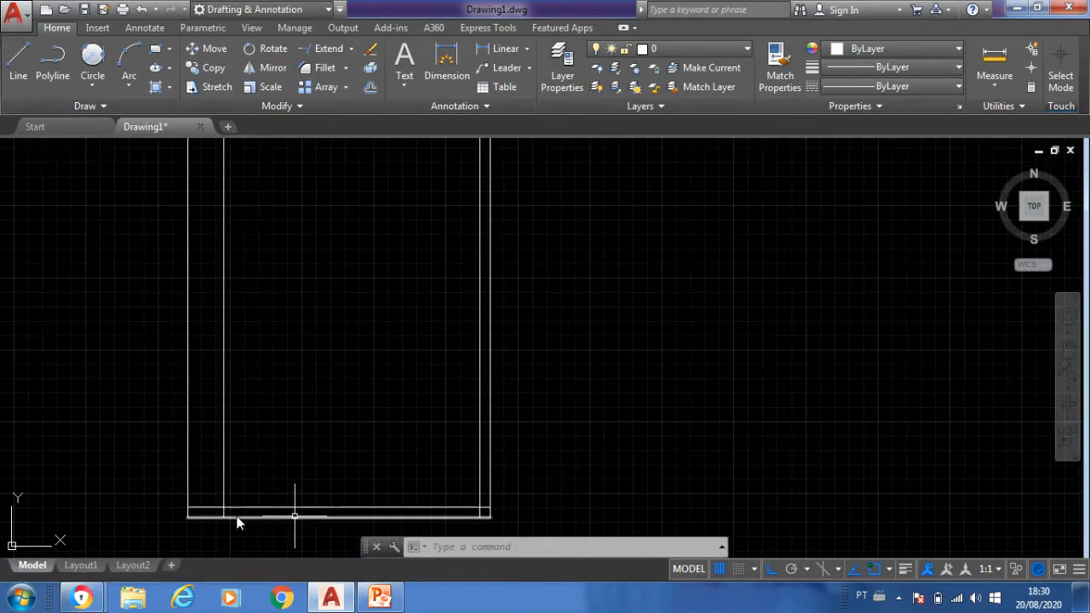
scroll(622, 439, "down", 2)
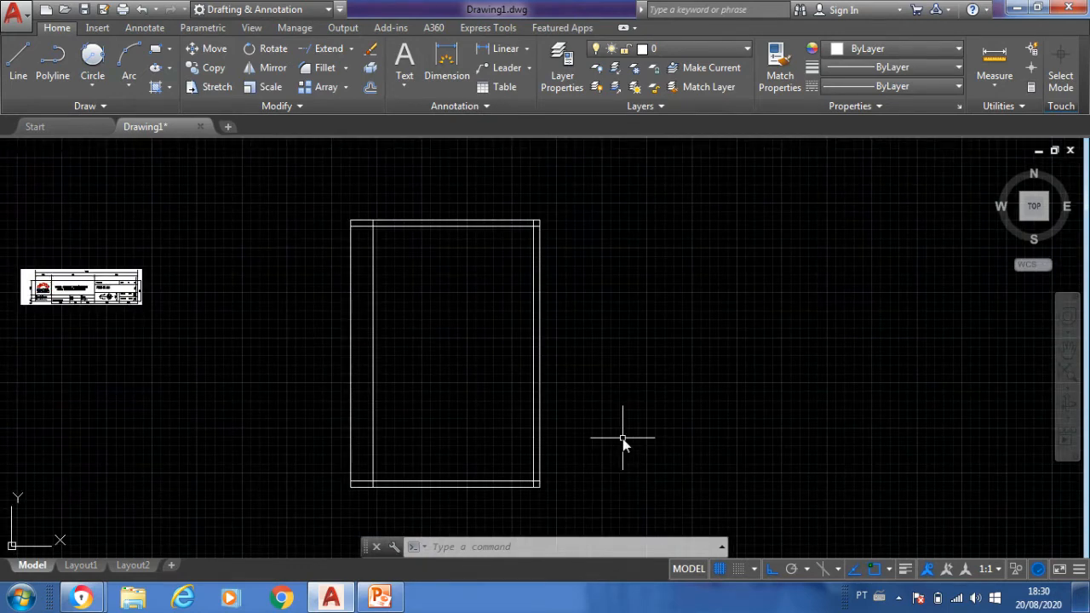
type("tr")
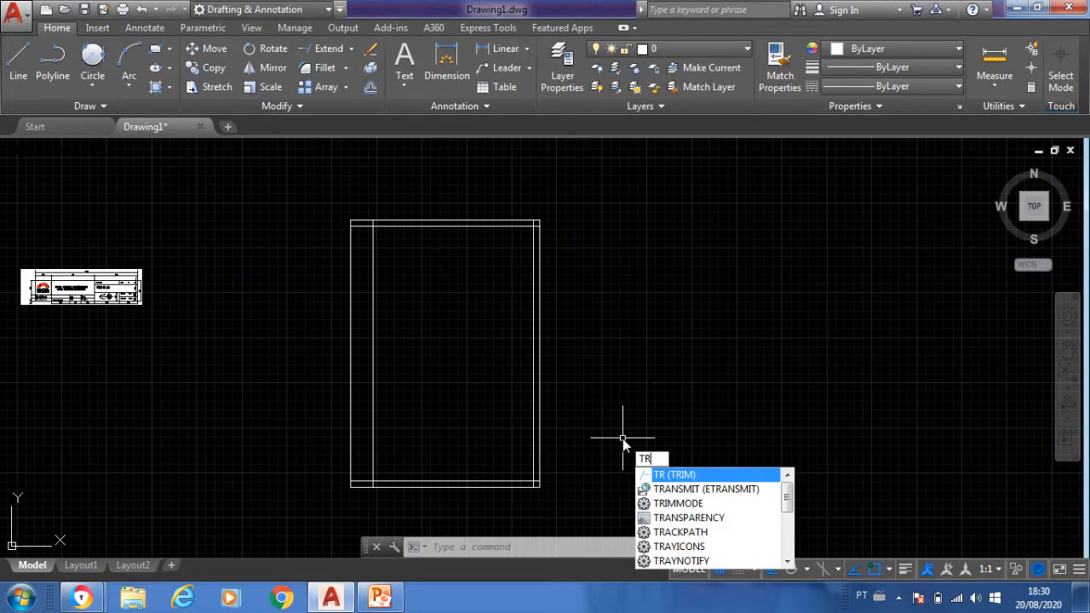
key("Return")
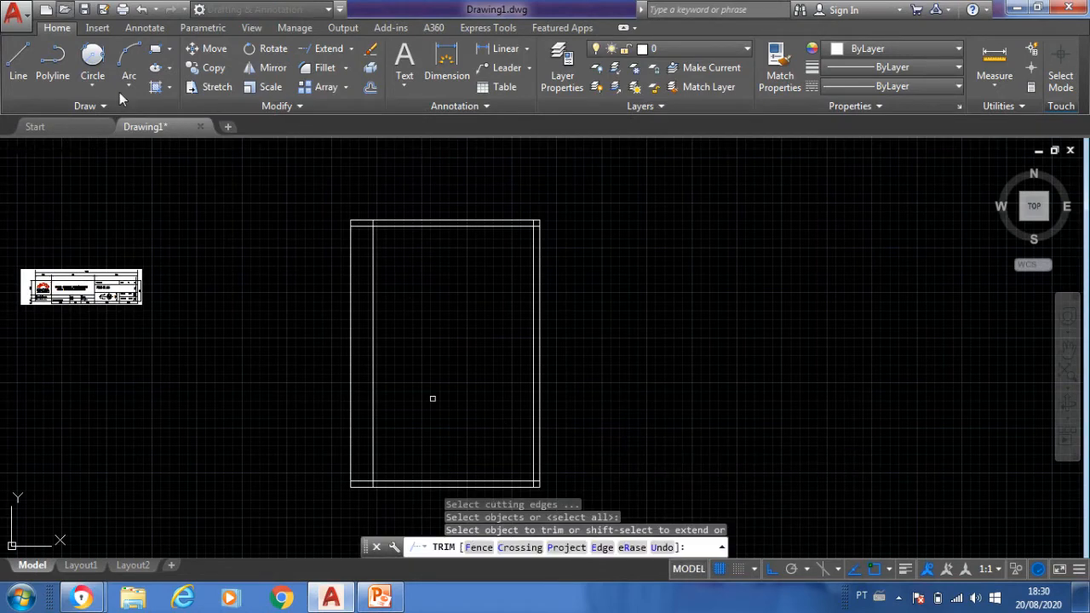
scroll(327, 232, "up", 4)
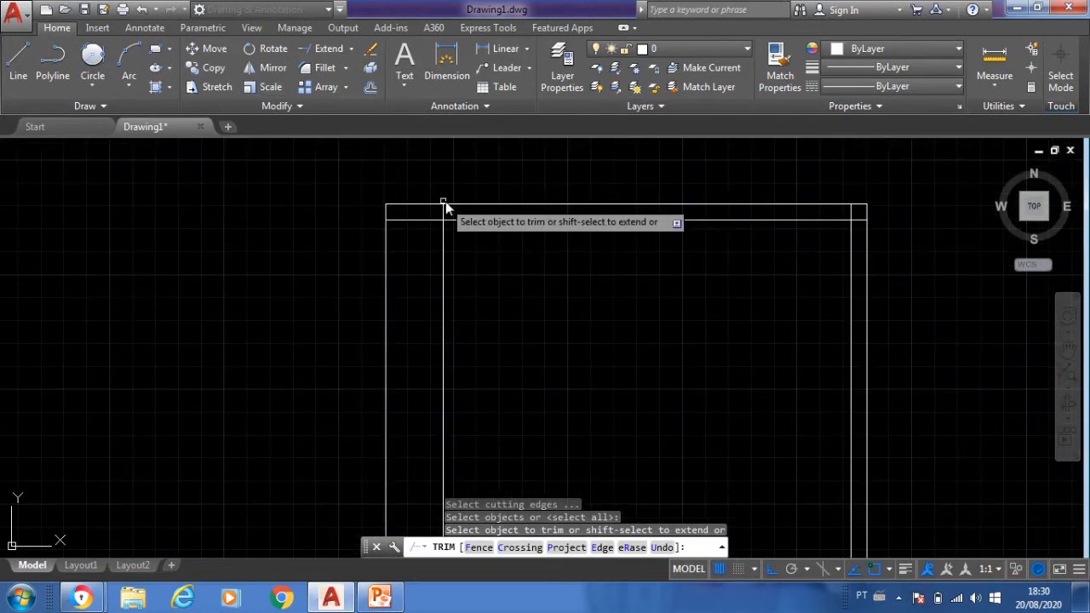
left_click(415, 220)
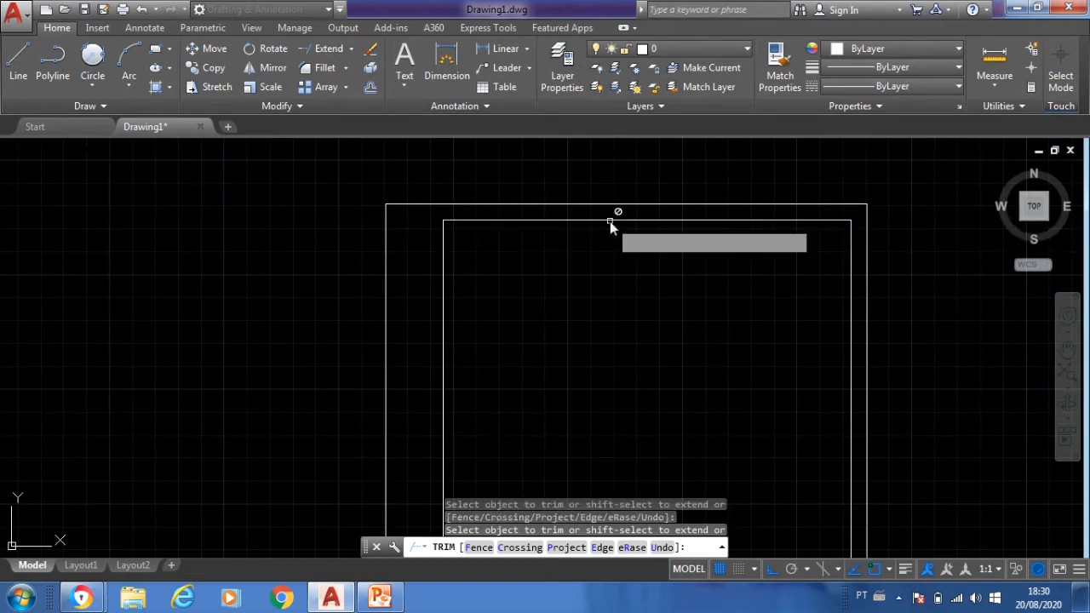
- Trim the overlapping margin-line ends at the two bottom corners of the sheet and finish trimming
scroll(607, 223, "down", 5)
scroll(664, 375, "up", 6)
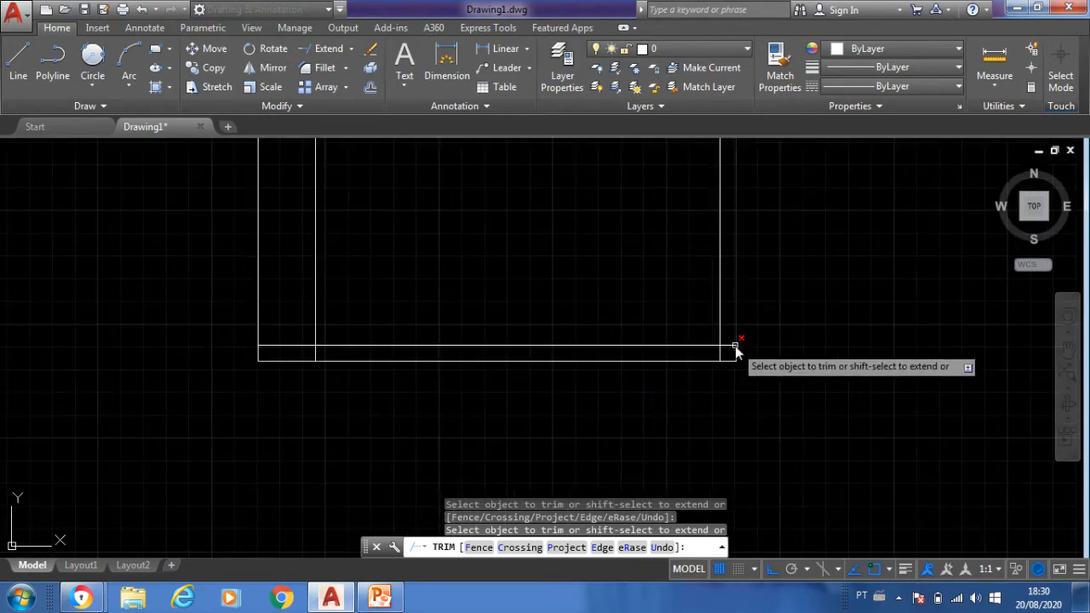
left_click(732, 348)
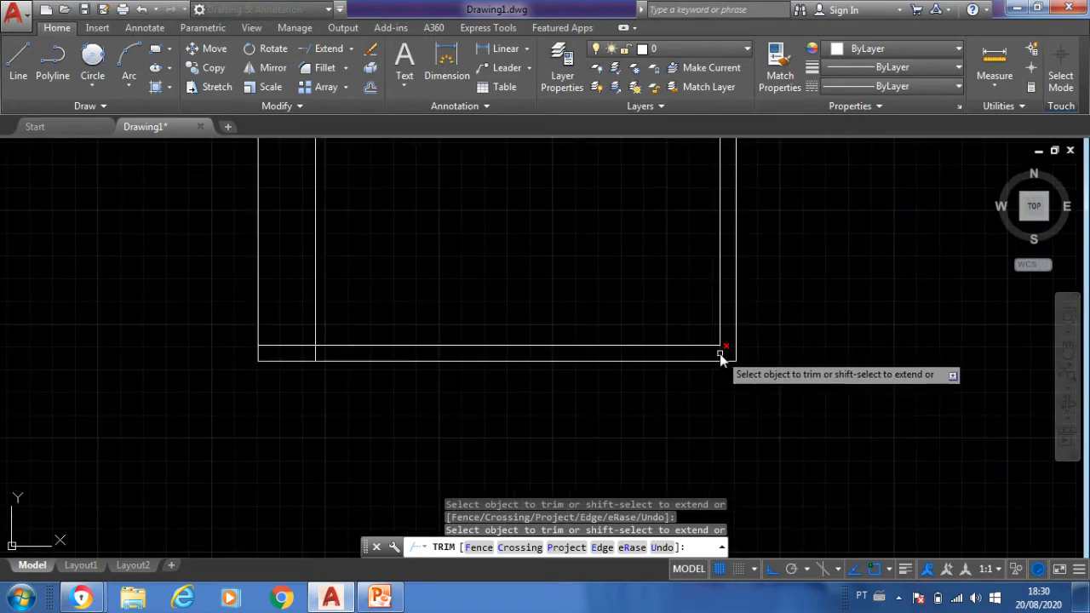
left_click(720, 351)
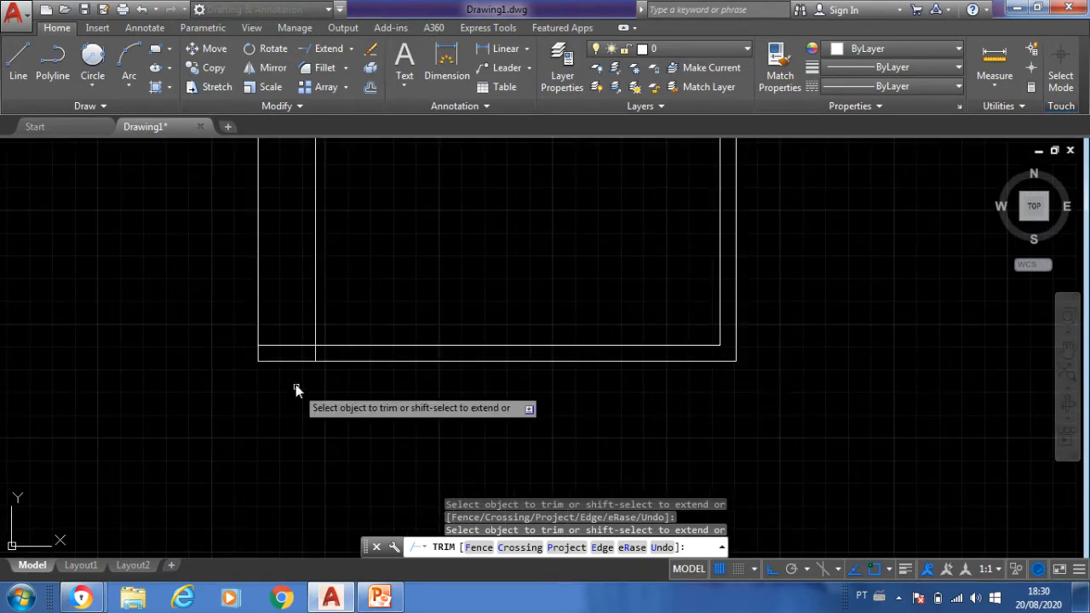
left_click(273, 346)
scroll(281, 375, "down", 5)
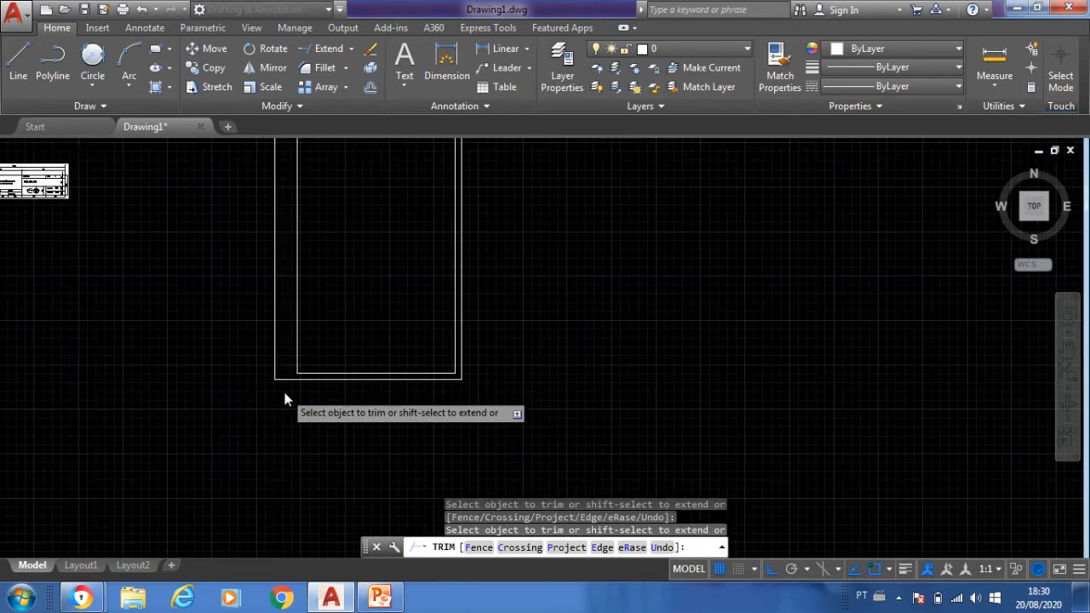
scroll(284, 396, "down", 2)
scroll(284, 395, "up", 2)
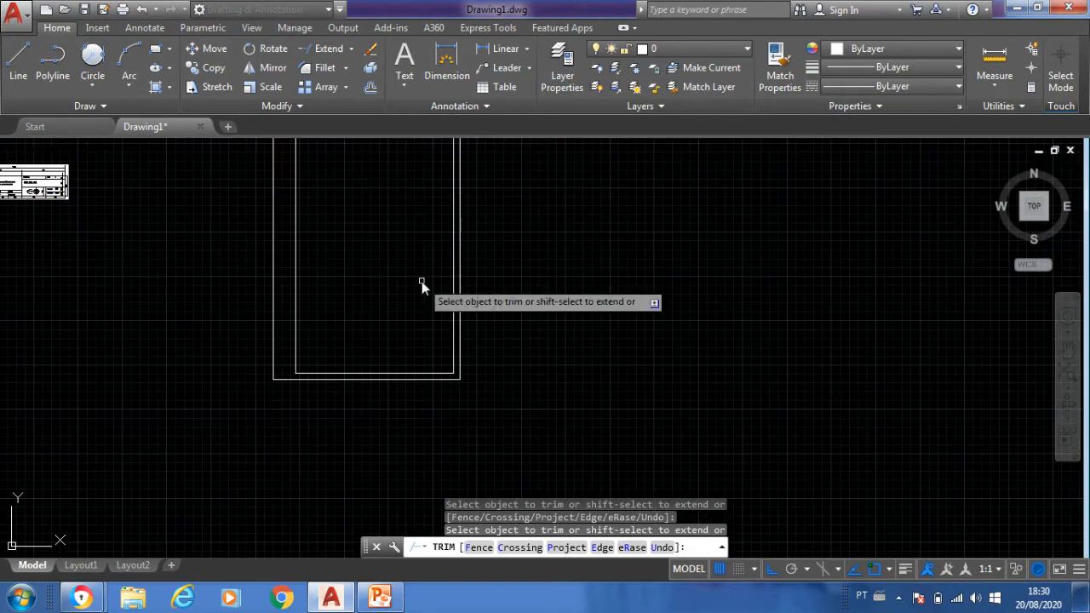
middle_click_drag(422, 281, 347, 382)
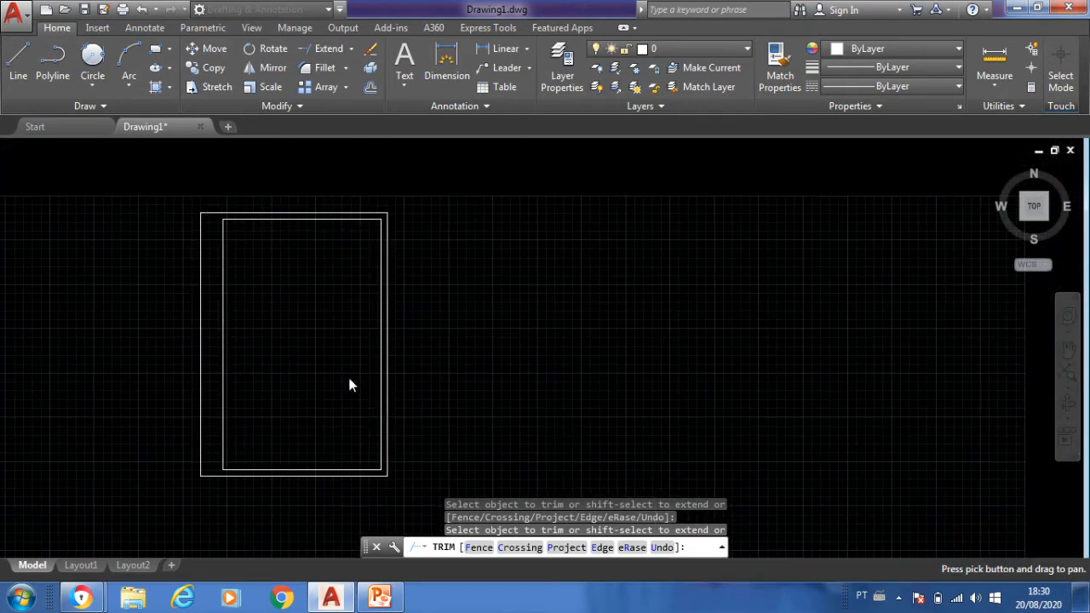
key("Return")
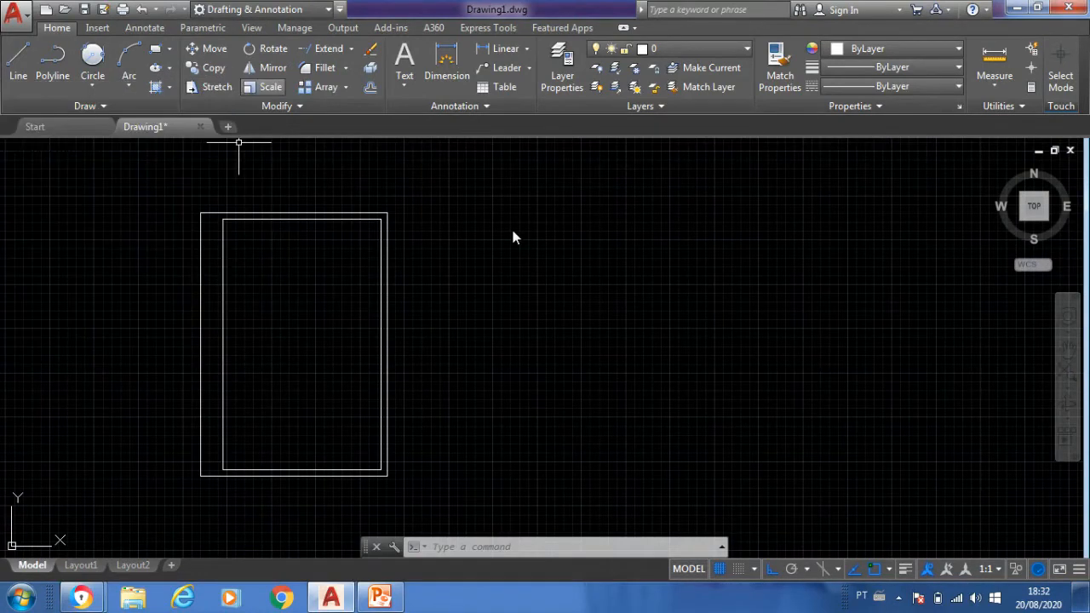
- Copy the whole sheet with its margins horizontally to the right, using the outline's lower-left corner as base point
type("Co")
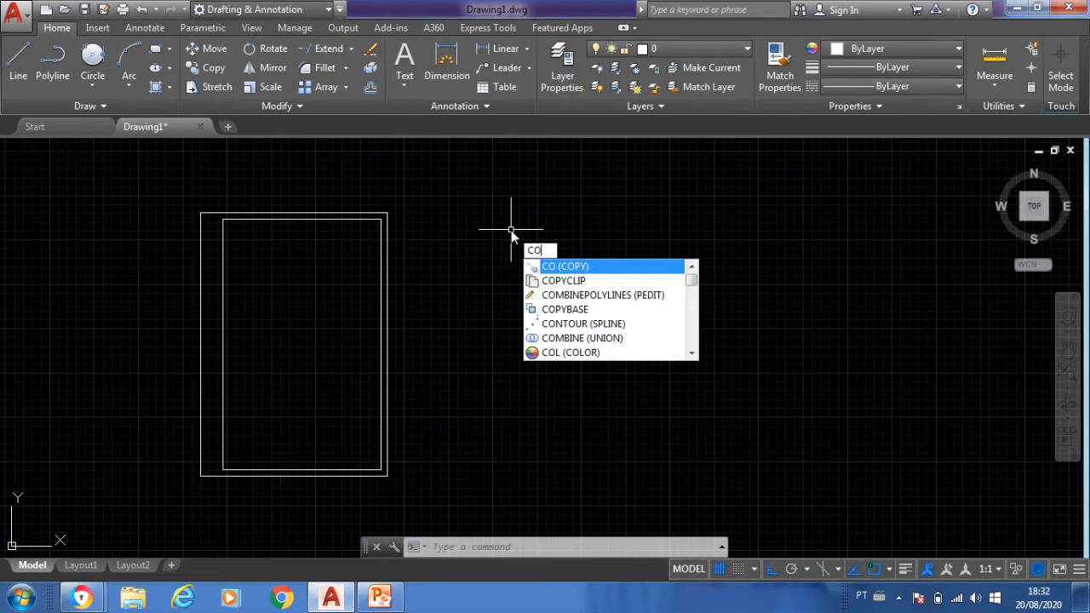
key("Return")
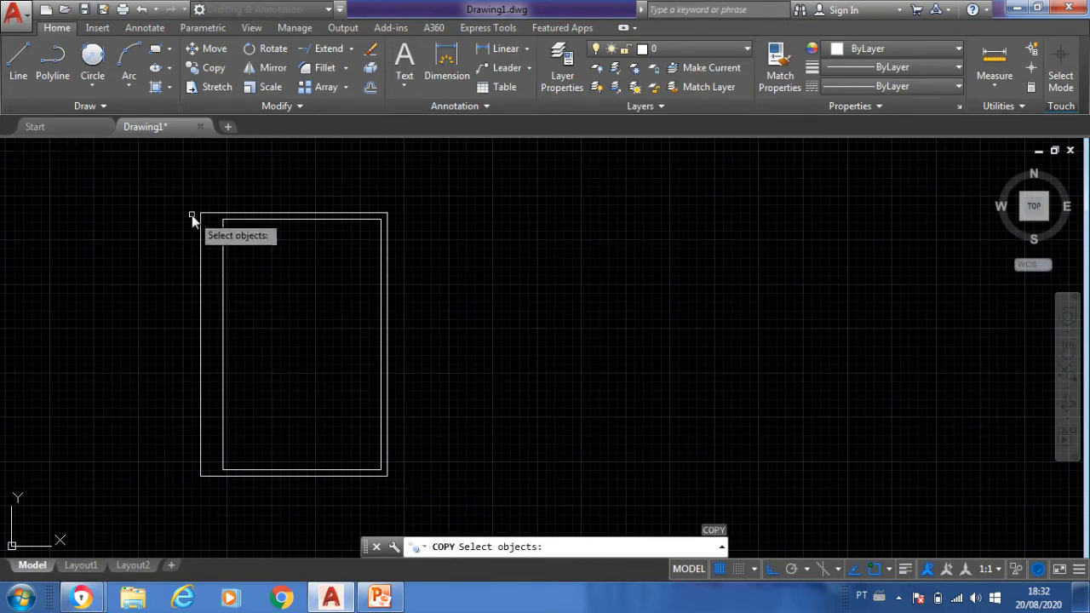
left_click(185, 186)
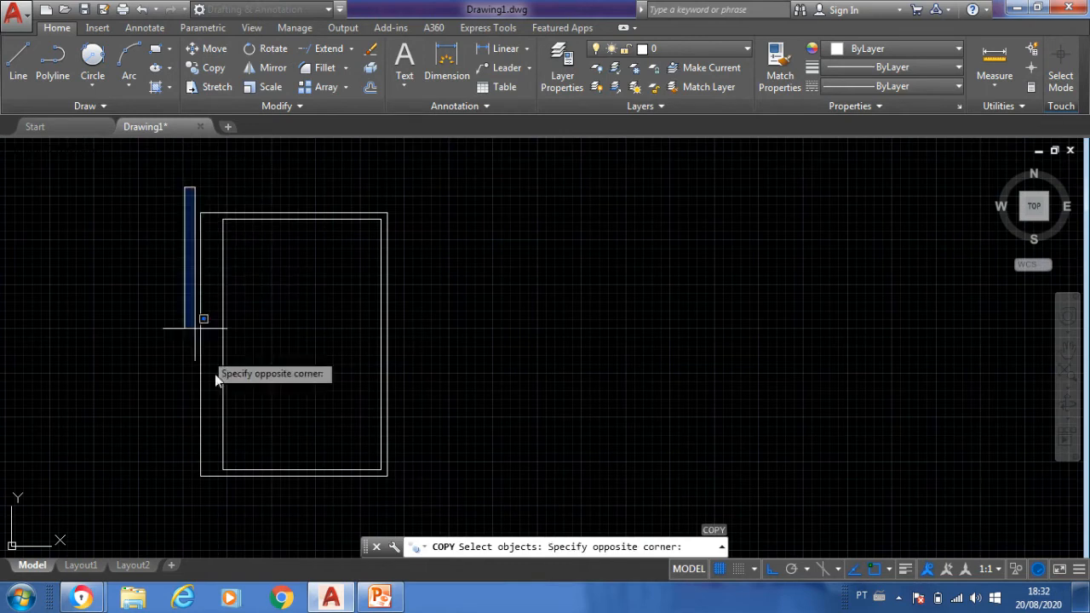
left_click(417, 497)
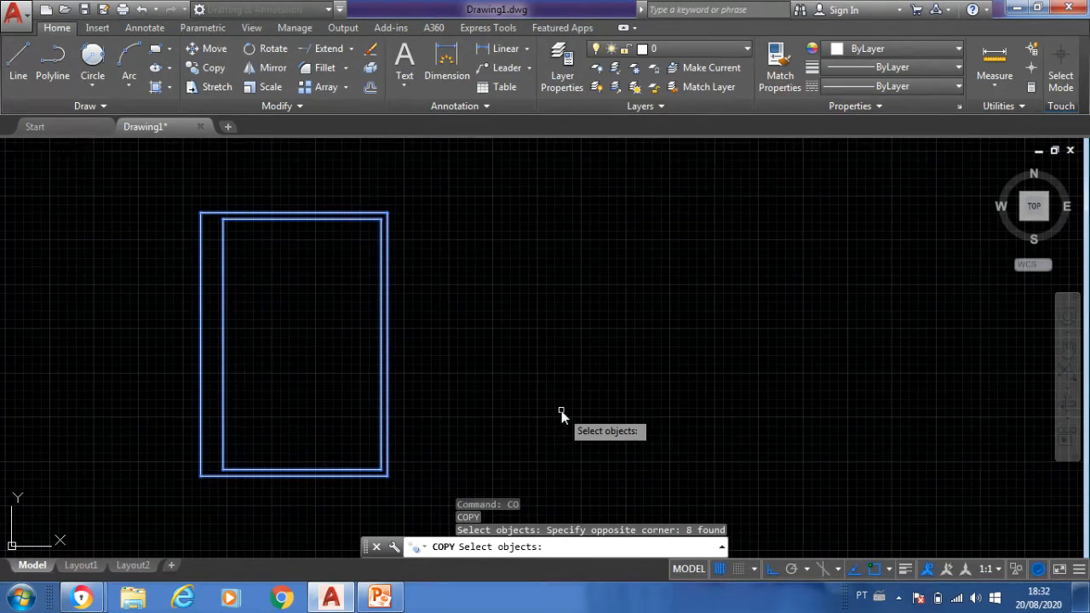
key("Return")
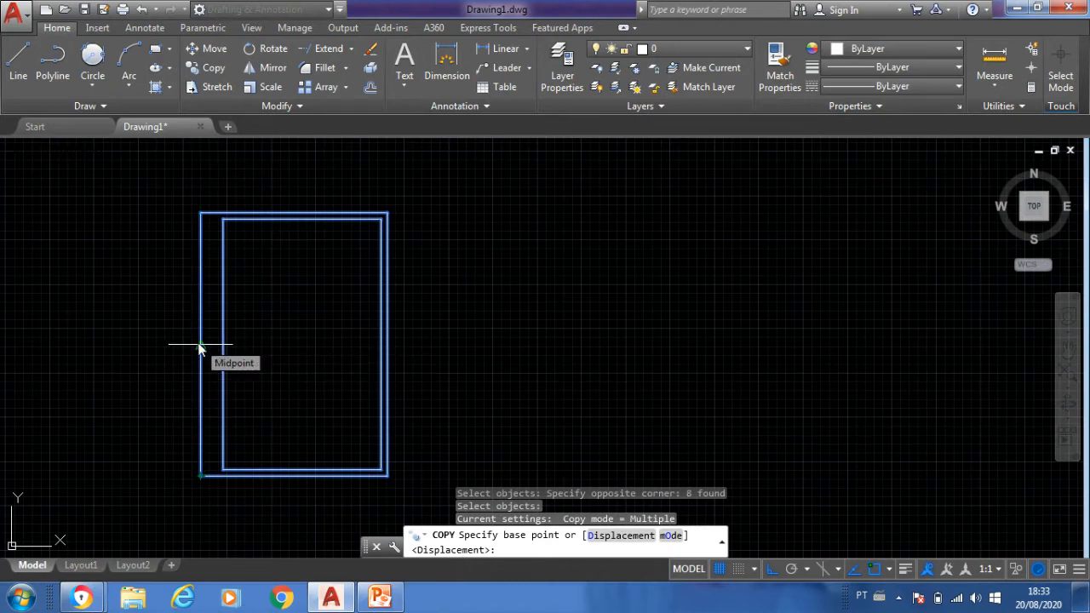
left_click(200, 476)
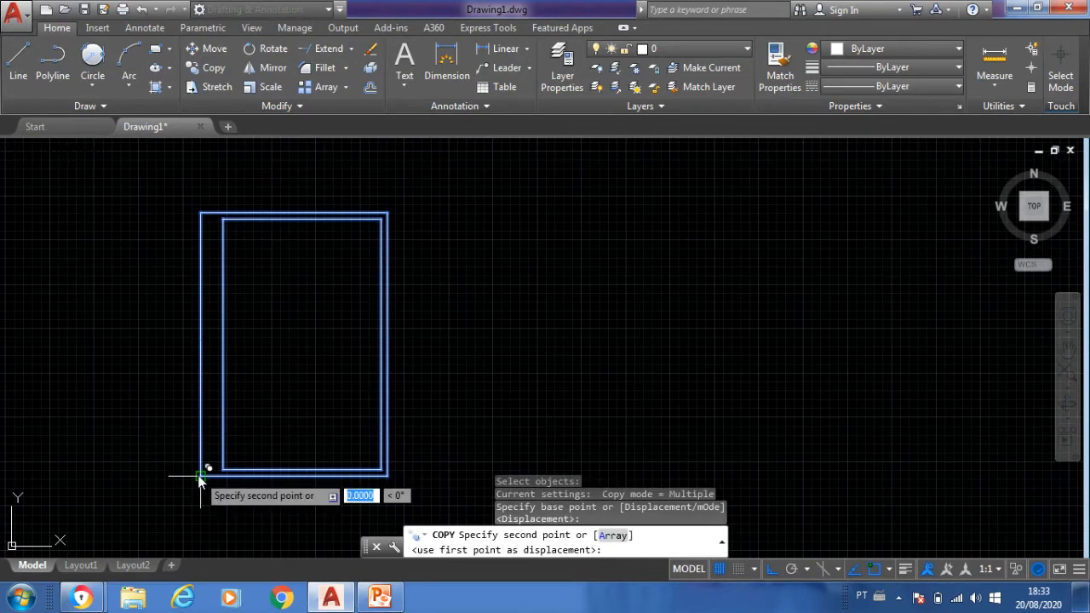
left_click(475, 486)
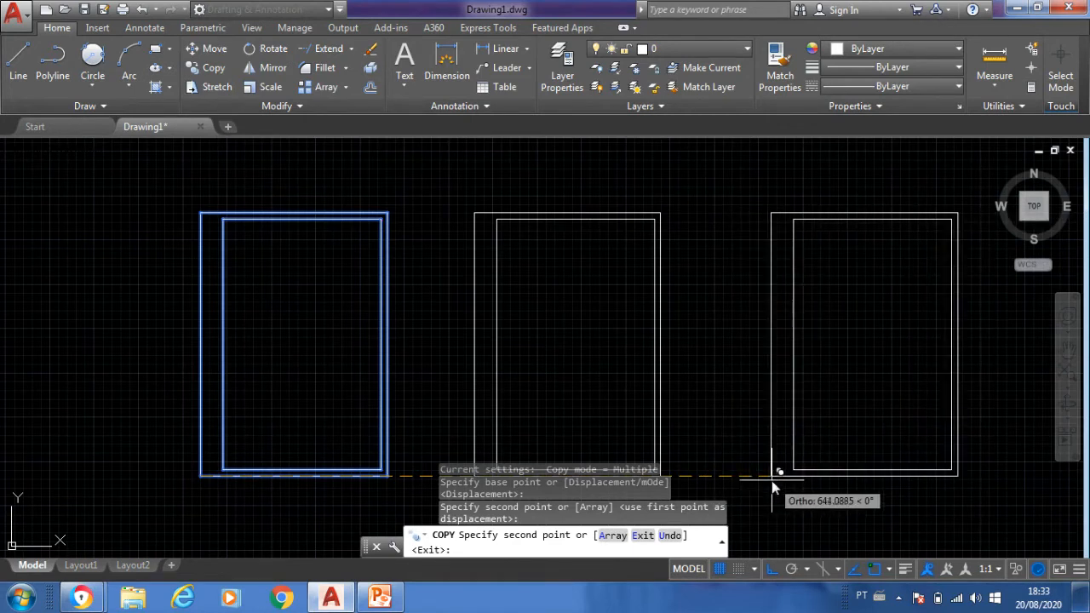
key("Escape")
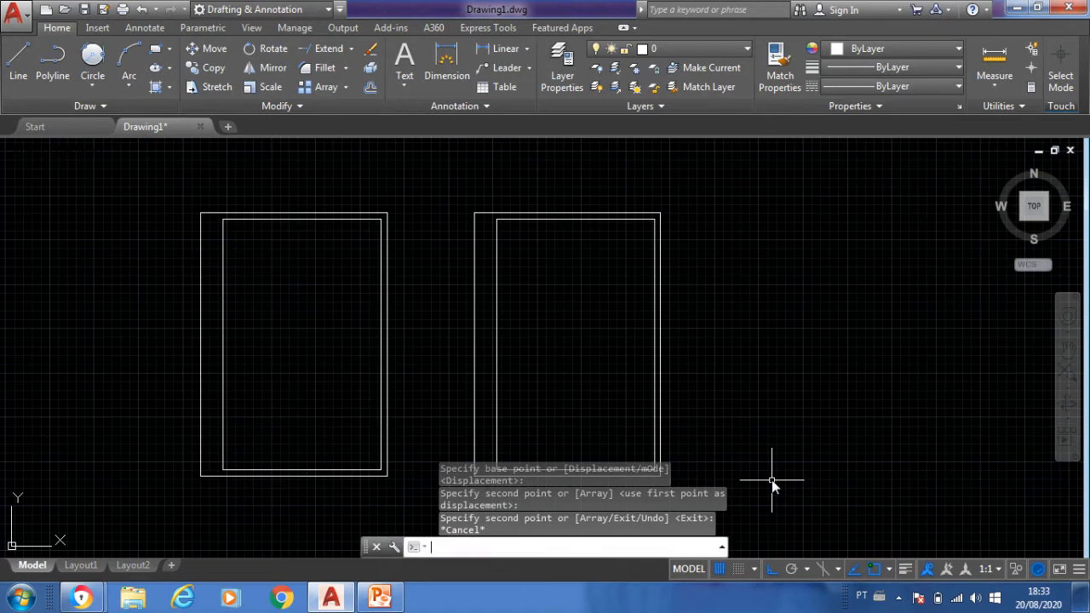
- Stretch the right part of the copied sheet and its margins 210 units to the right, from the midpoint of its right edge
scroll(784, 480, "down", 2)
scroll(784, 480, "up", 4)
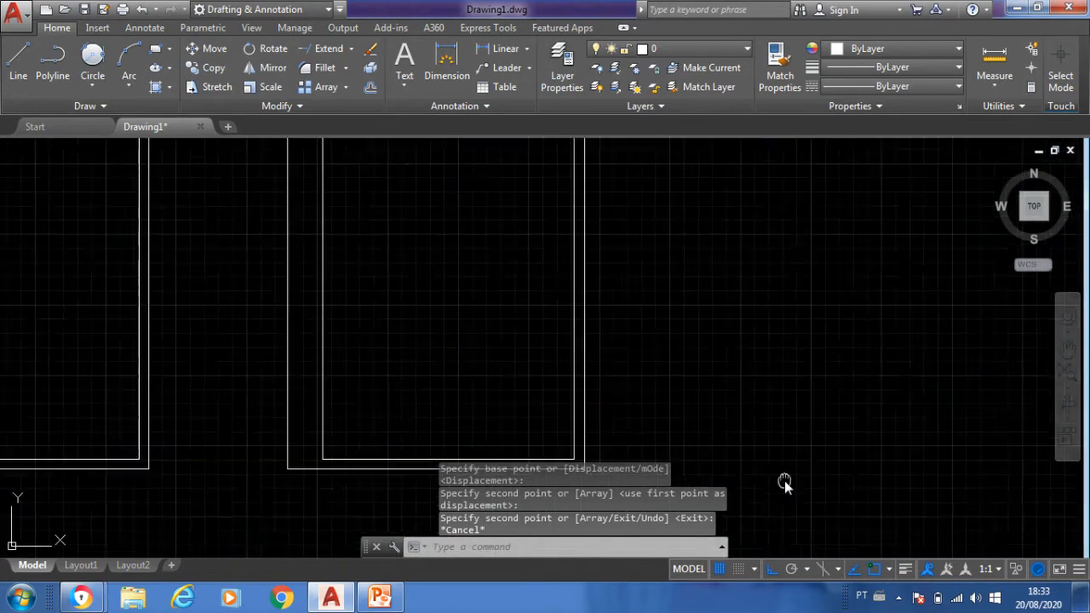
scroll(785, 481, "down", 2)
middle_click_drag(773, 454, 735, 426)
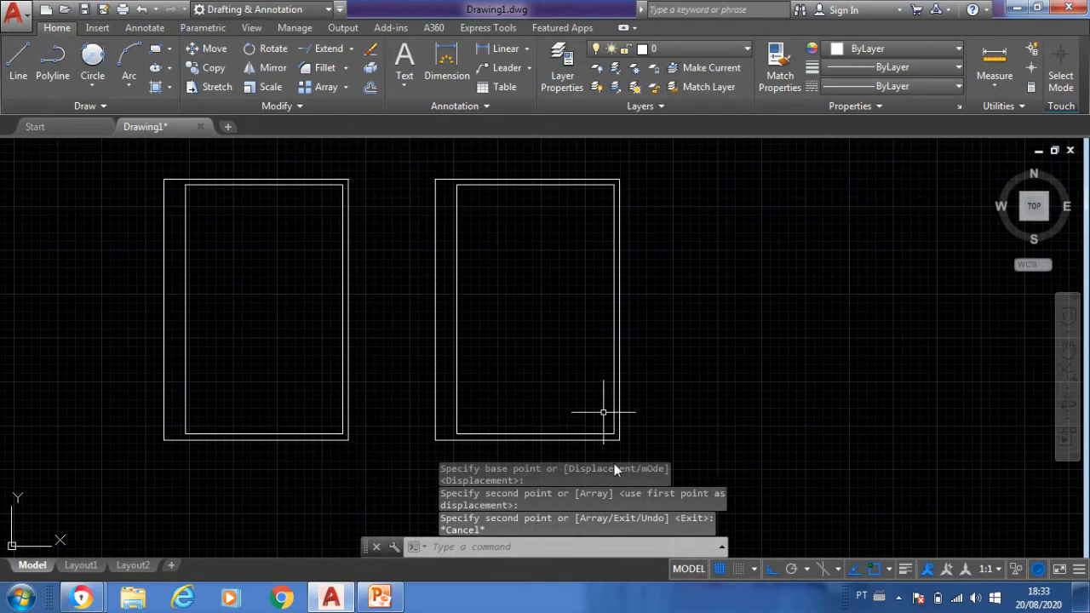
mouse_move(705, 330)
middle_mouse_down()
mouse_move(705, 341)
mouse_move(596, 382)
middle_mouse_up()
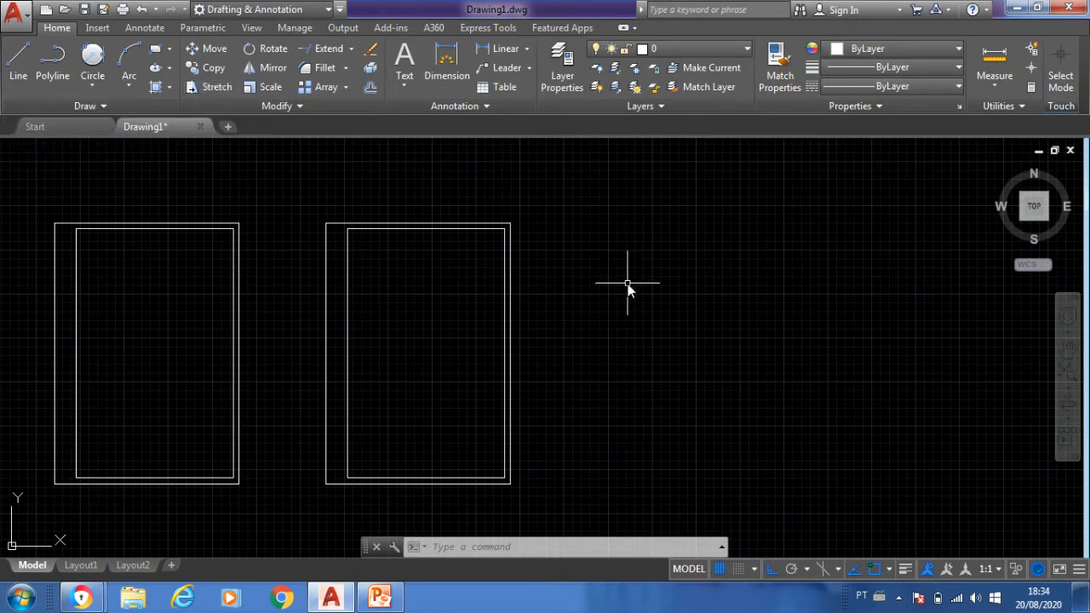
type("s")
key("Escape")
type("s")
key("Return")
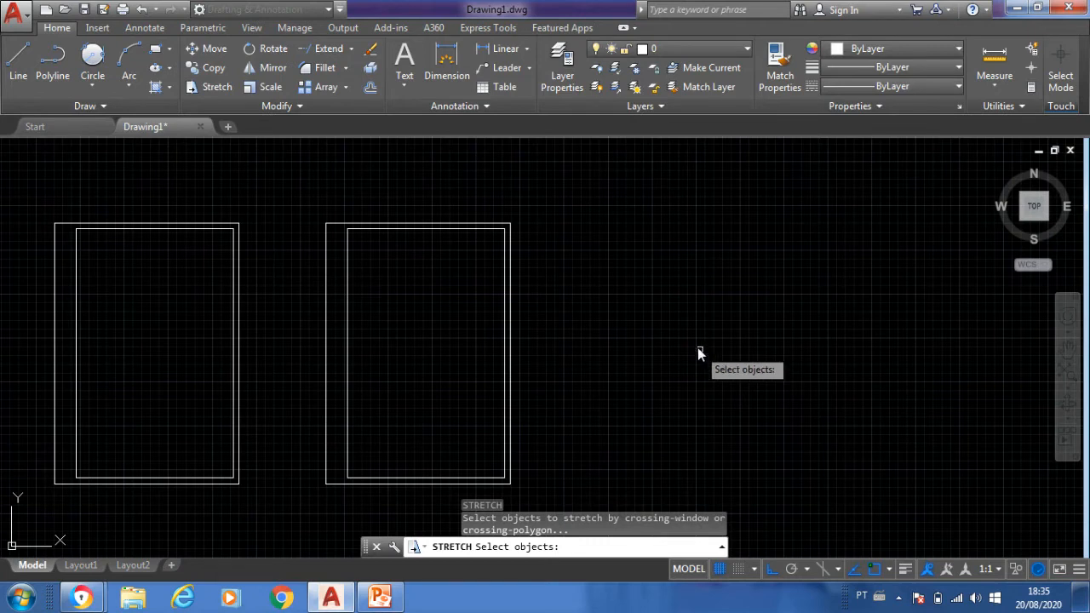
left_click(627, 196)
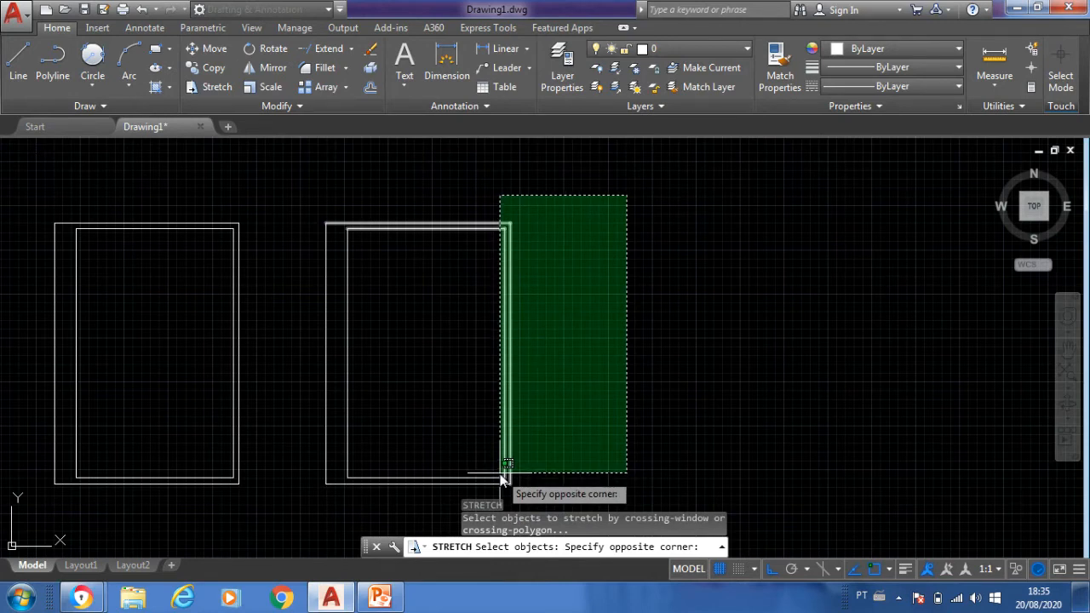
left_click(407, 499)
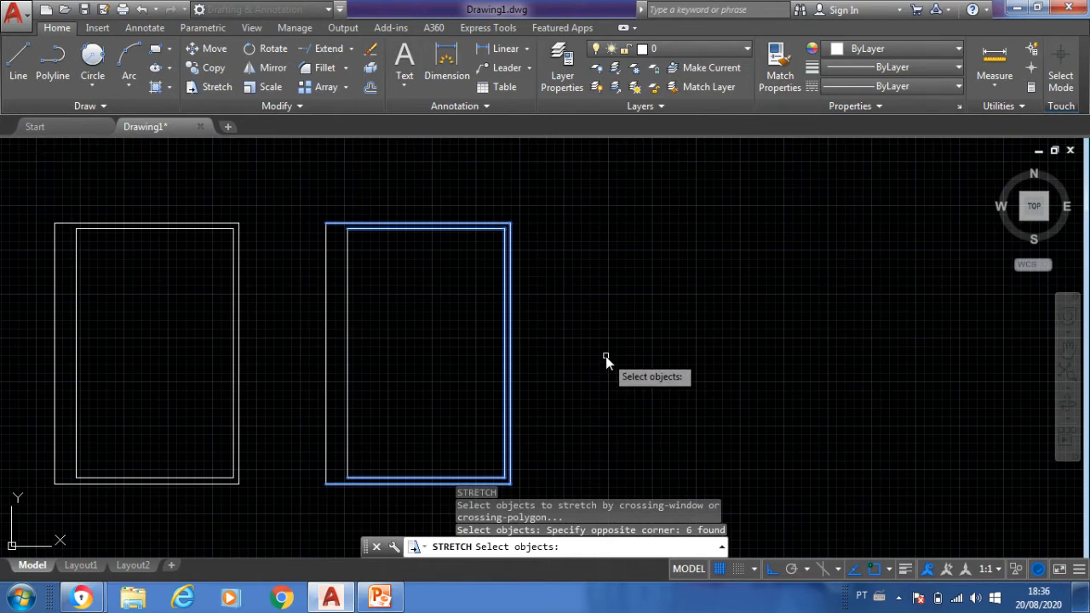
key("Return")
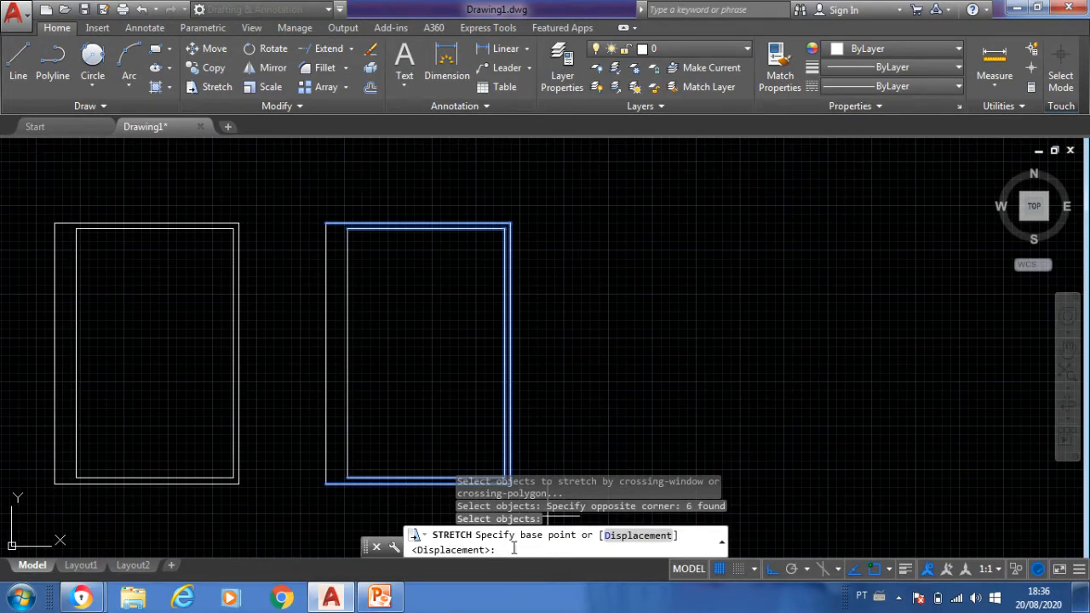
left_click(511, 354)
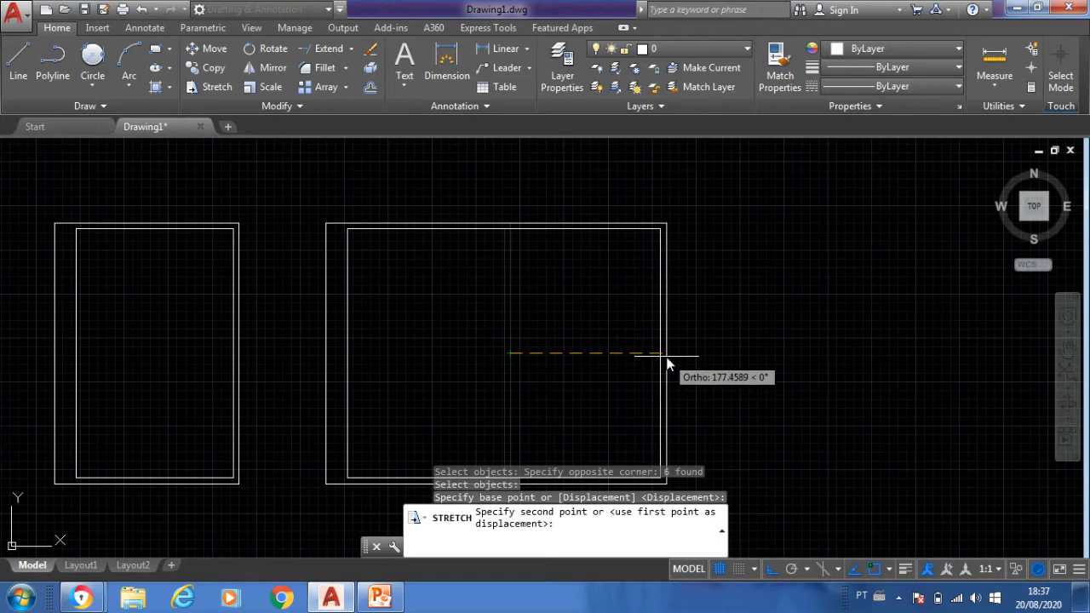
type("210")
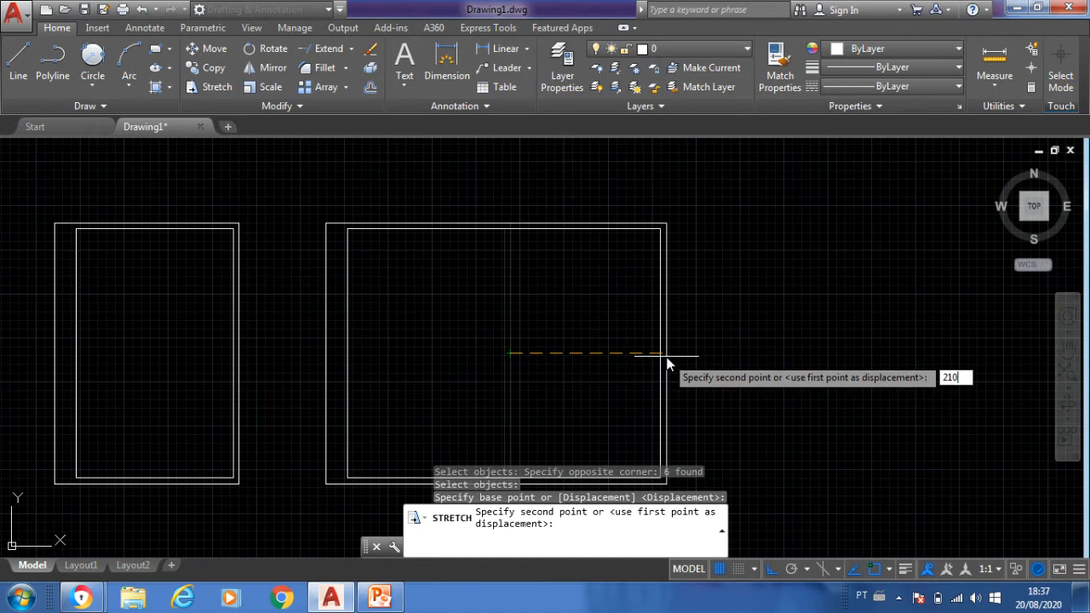
key("Return")
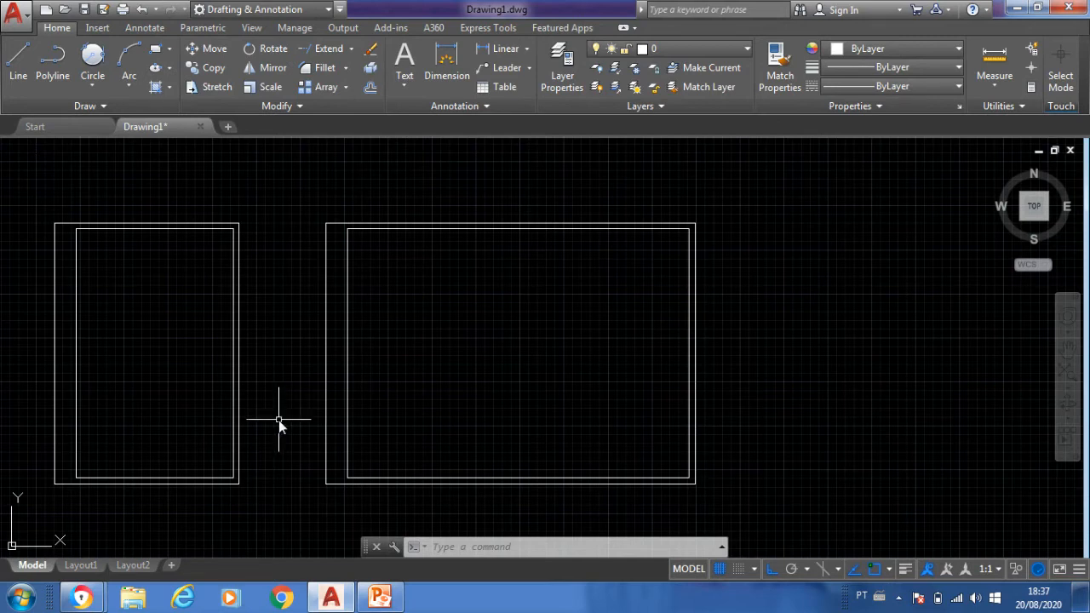
- Draw the title block outline below the reference image as a closed rectangle of lines, 178 units wide and 35 units high
middle_click_drag(277, 386, 473, 362)
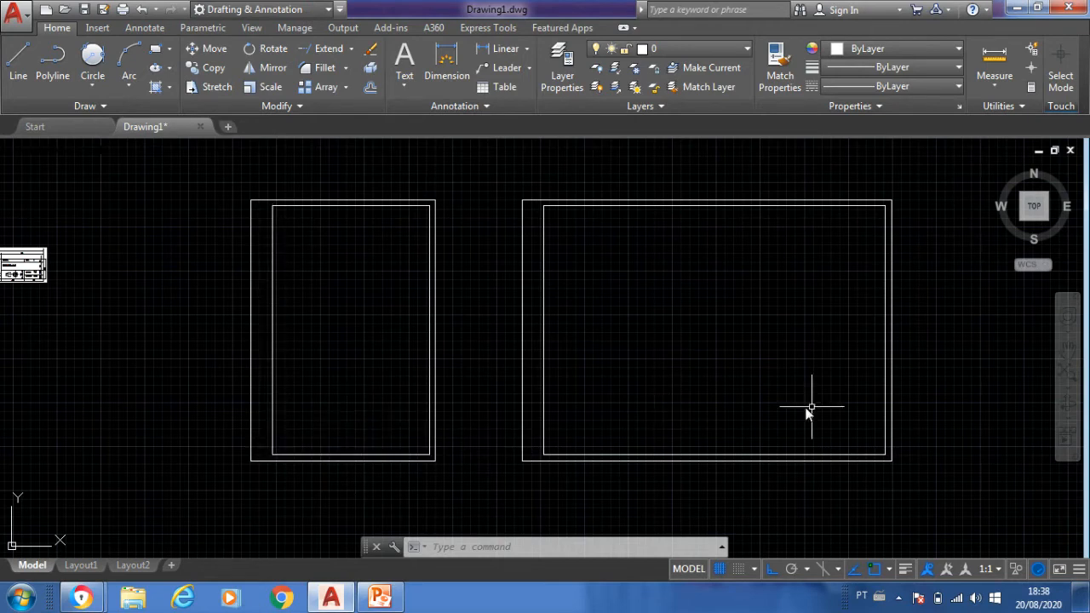
mouse_move(73, 395)
middle_mouse_down()
mouse_move(68, 377)
mouse_move(510, 367)
middle_mouse_up()
scroll(476, 302, "up", 3)
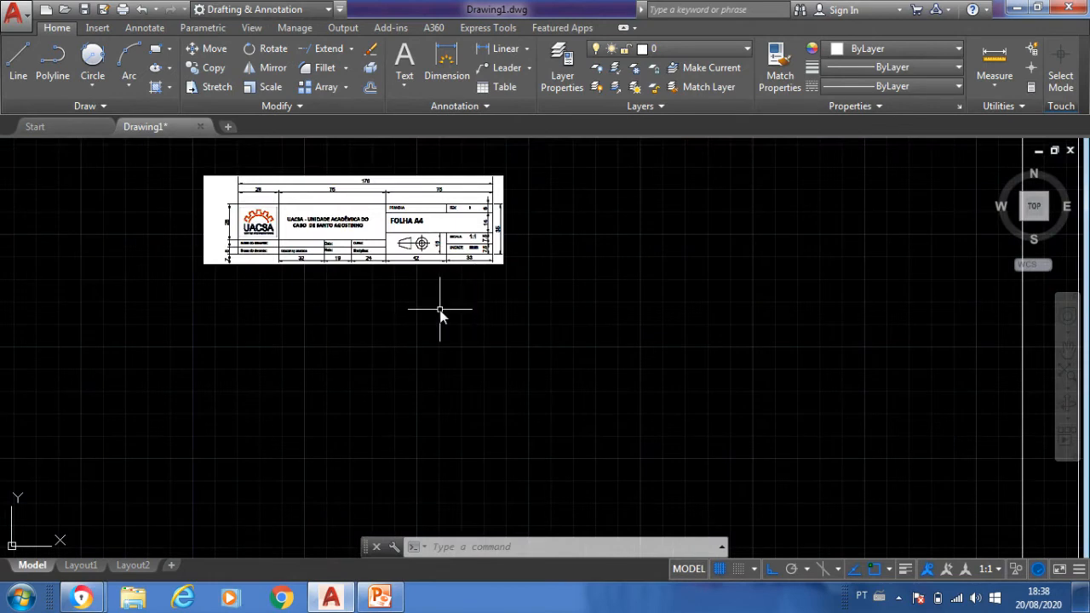
scroll(440, 310, "up", 2)
mouse_move(440, 310)
middle_mouse_down()
mouse_move(394, 353)
mouse_move(384, 389)
mouse_move(385, 365)
middle_mouse_up()
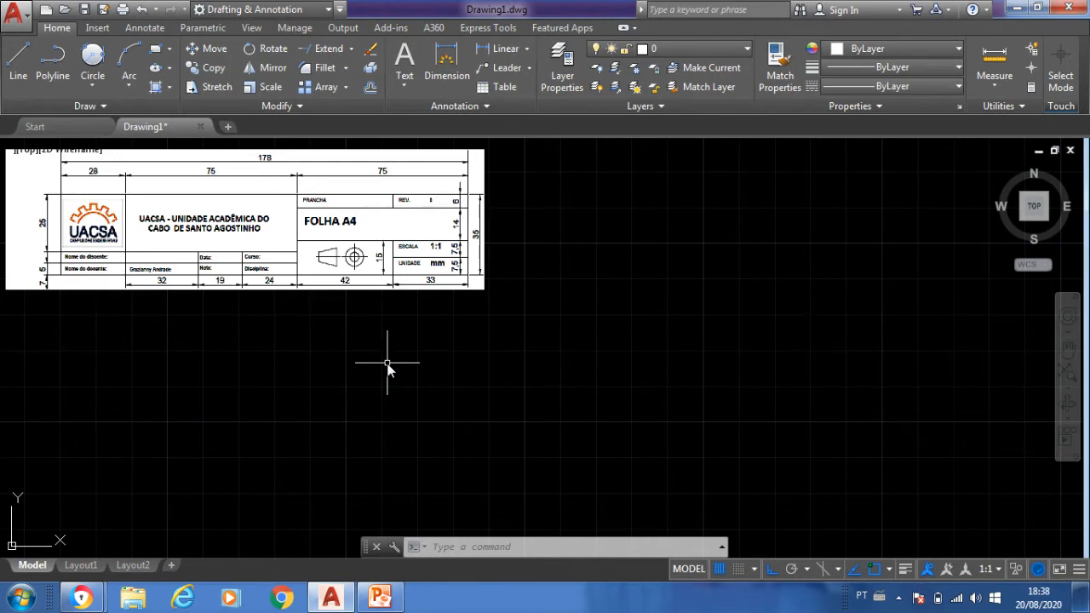
type("l")
key("Return")
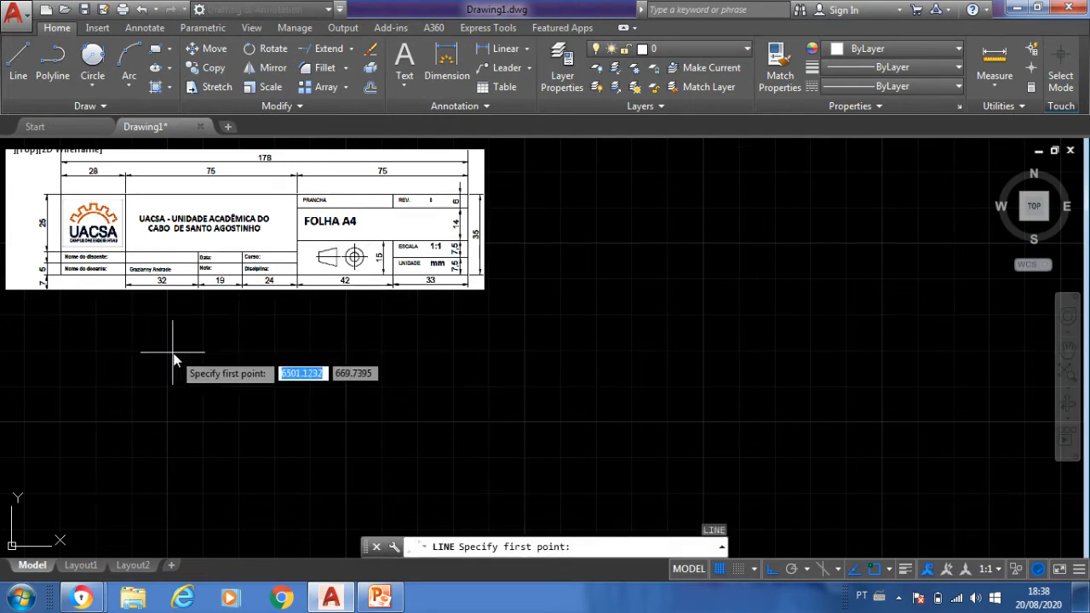
left_click(123, 329)
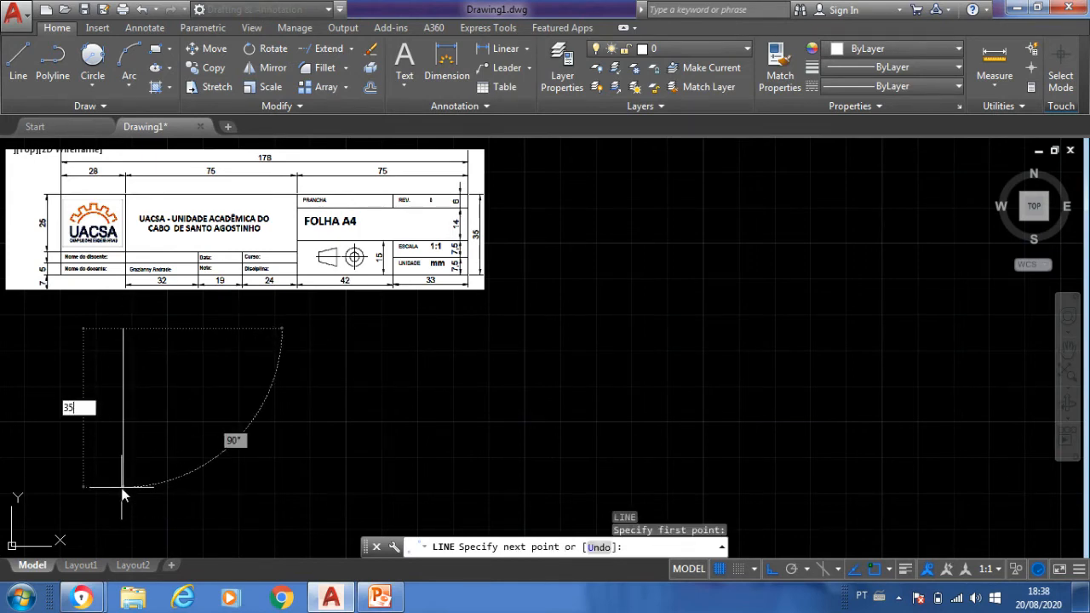
type("35")
key("Return")
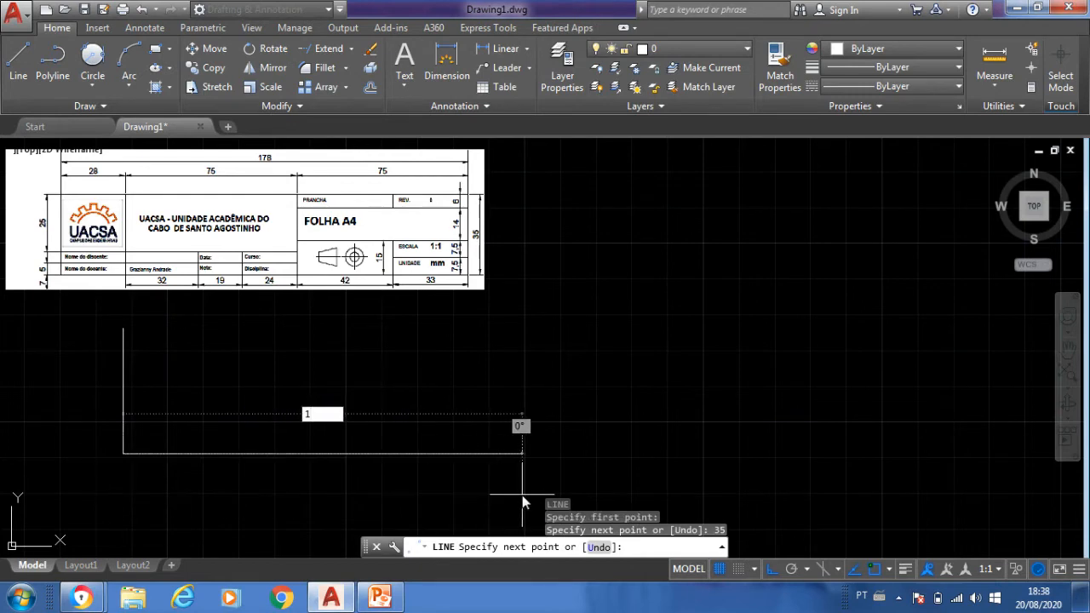
type("178")
key("Return")
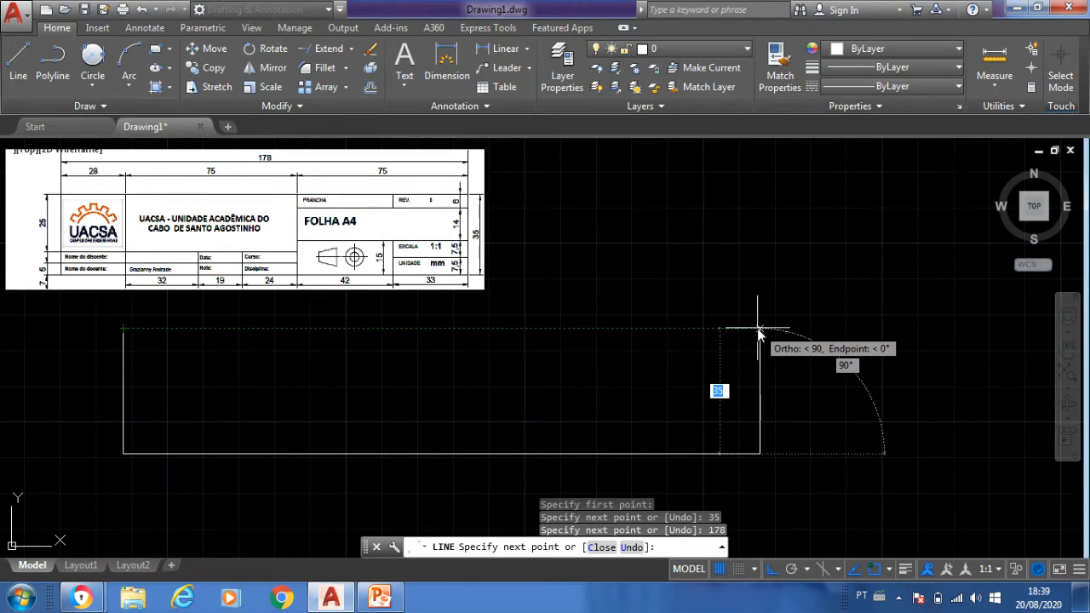
left_click(759, 329)
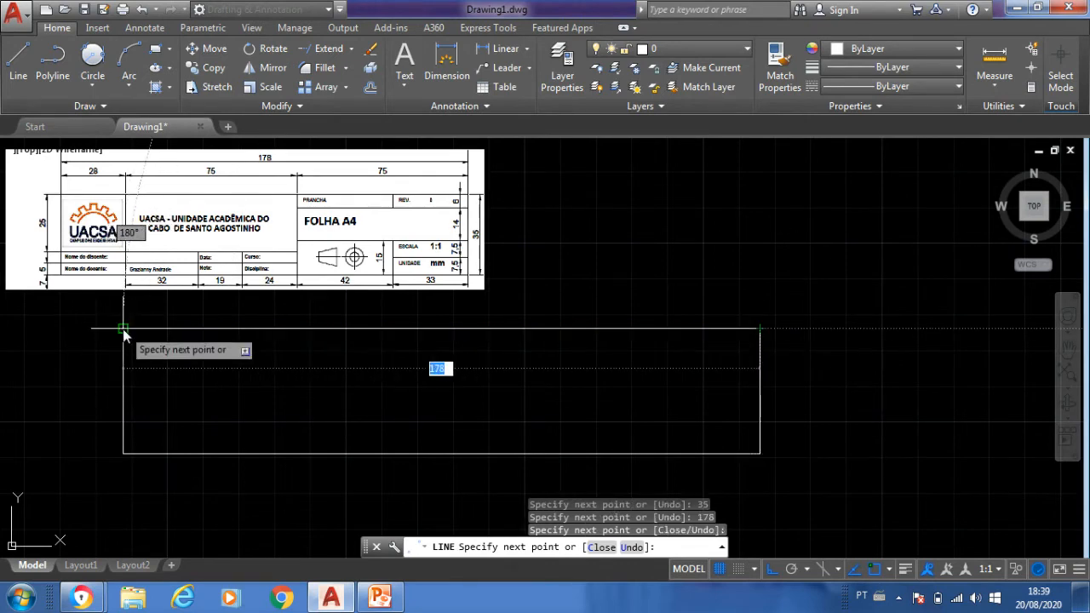
left_click(124, 328)
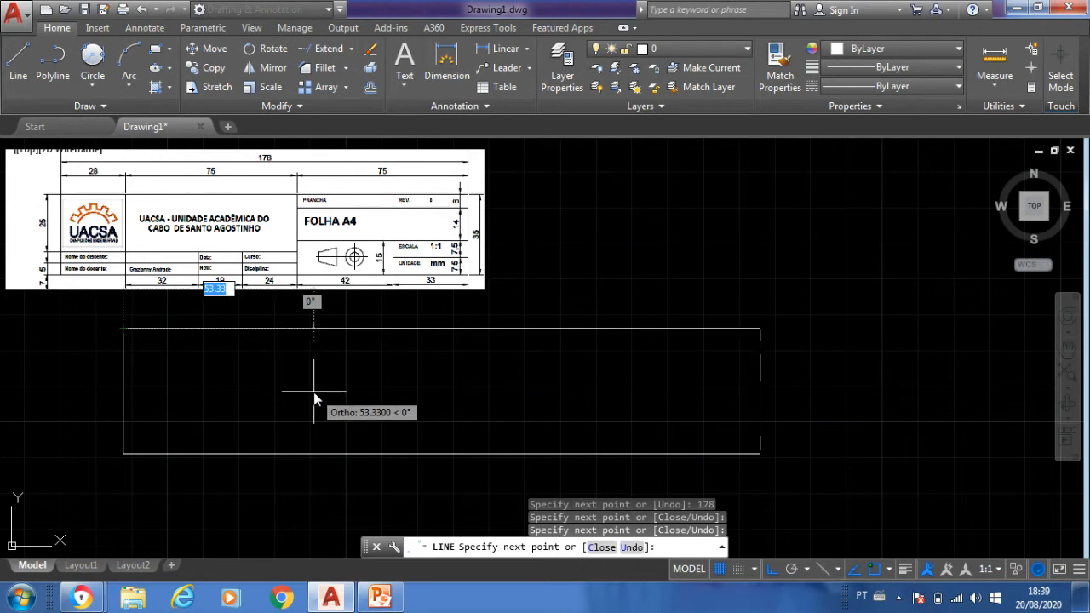
key("Return")
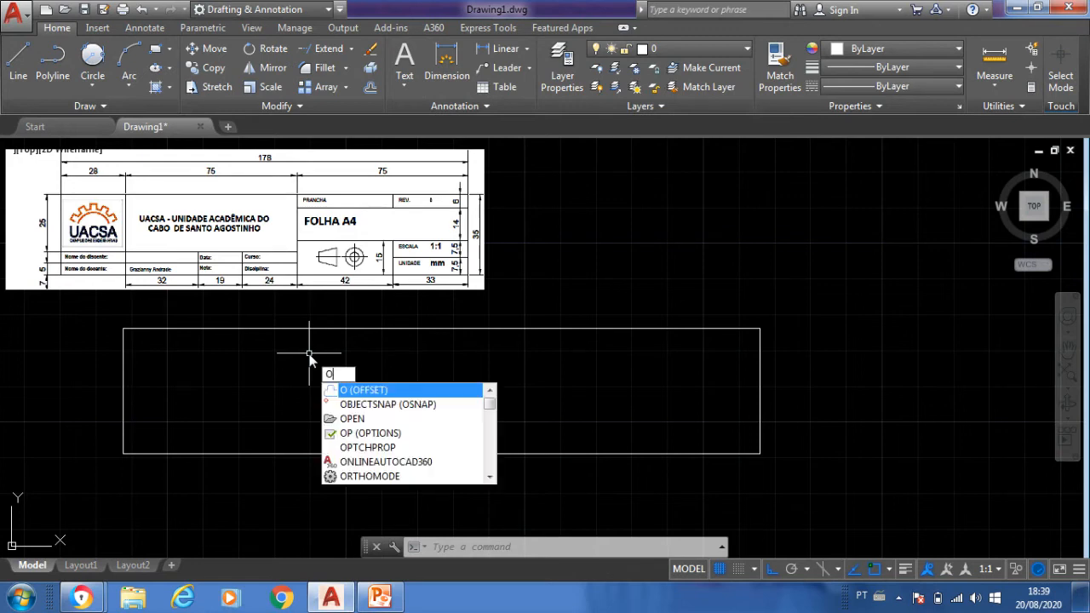
- Offset the title block's bottom edge upward three times in succession, each line 5 units above the previous one
key("Return")
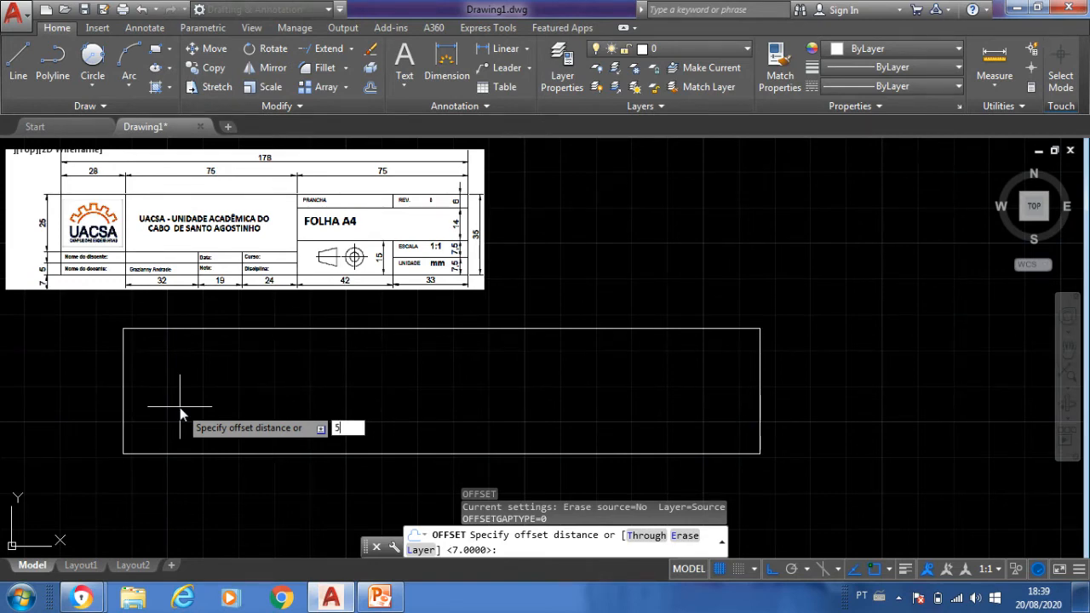
key("Return")
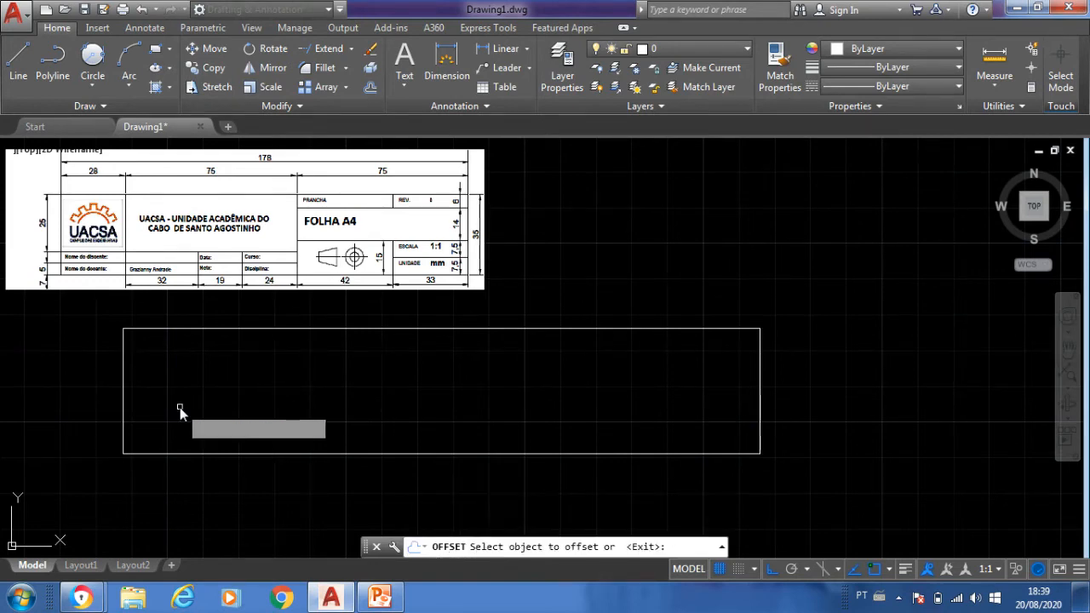
left_click(171, 455)
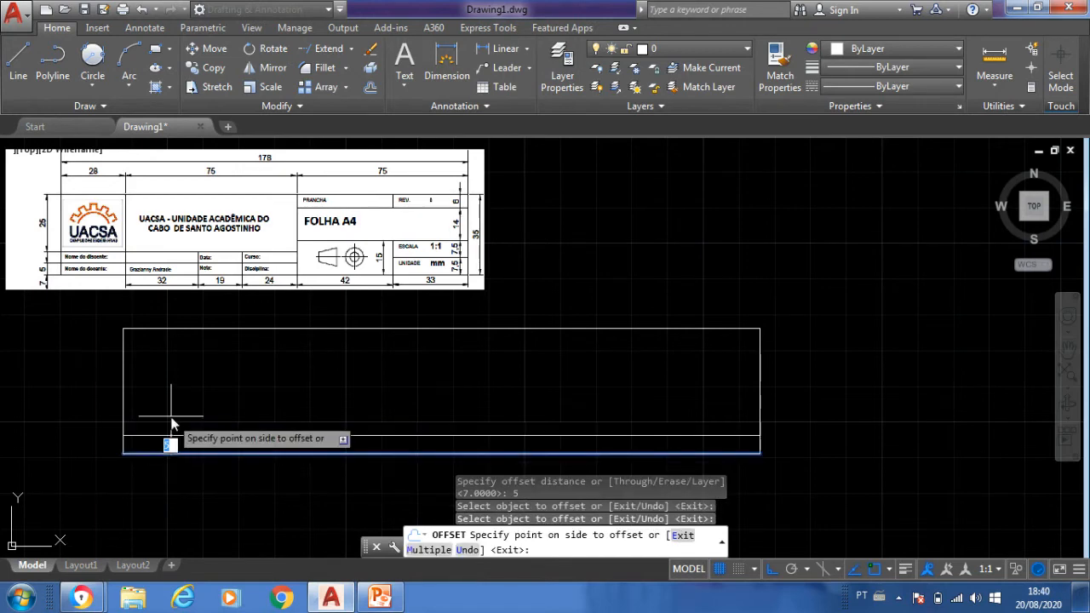
left_click(171, 417)
left_click(163, 436)
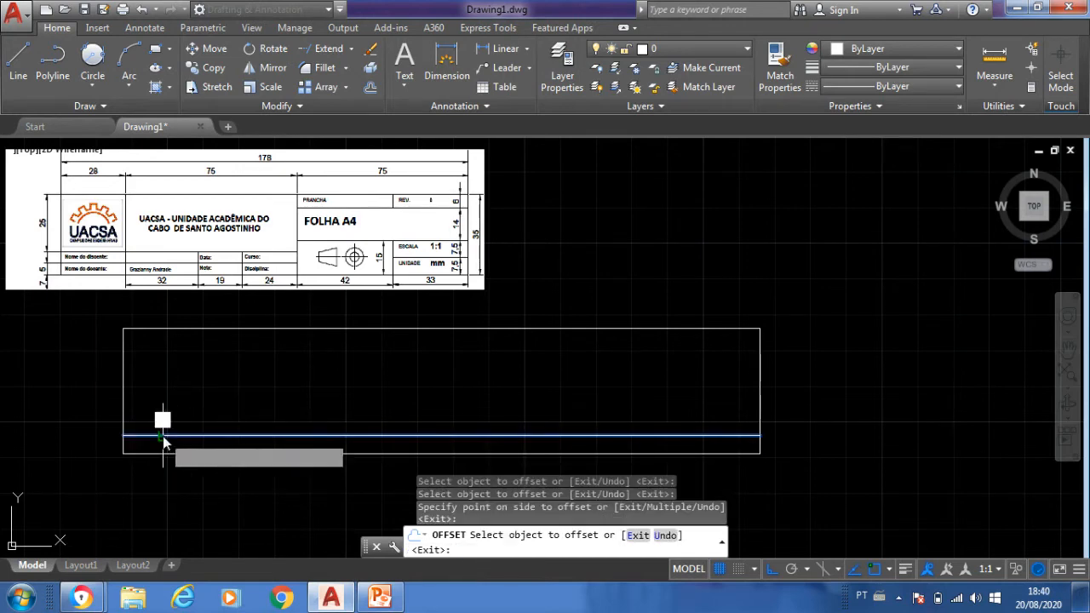
left_click(165, 423)
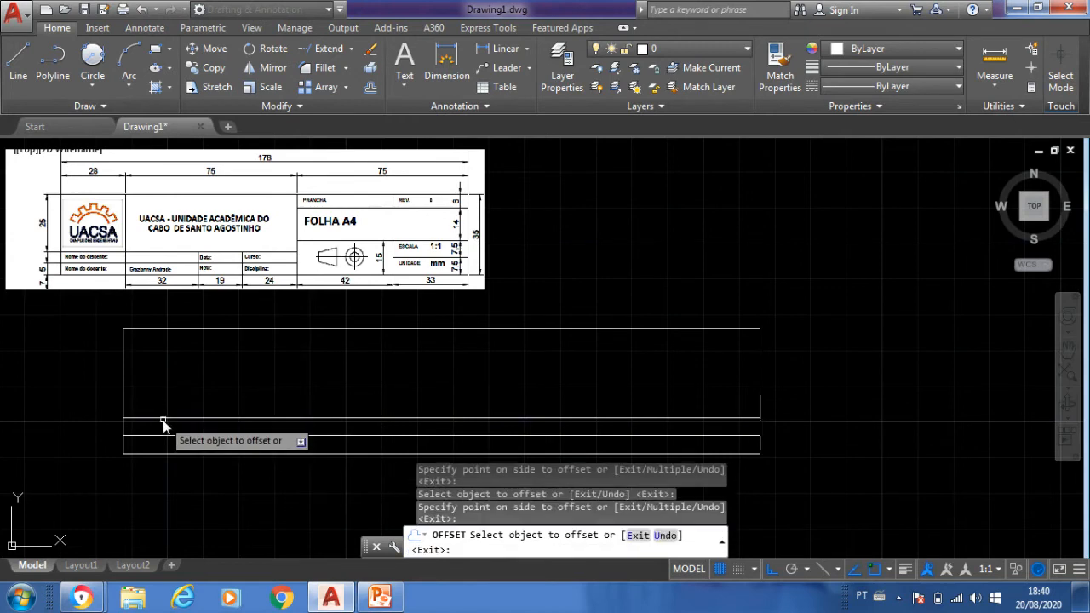
left_click(162, 420)
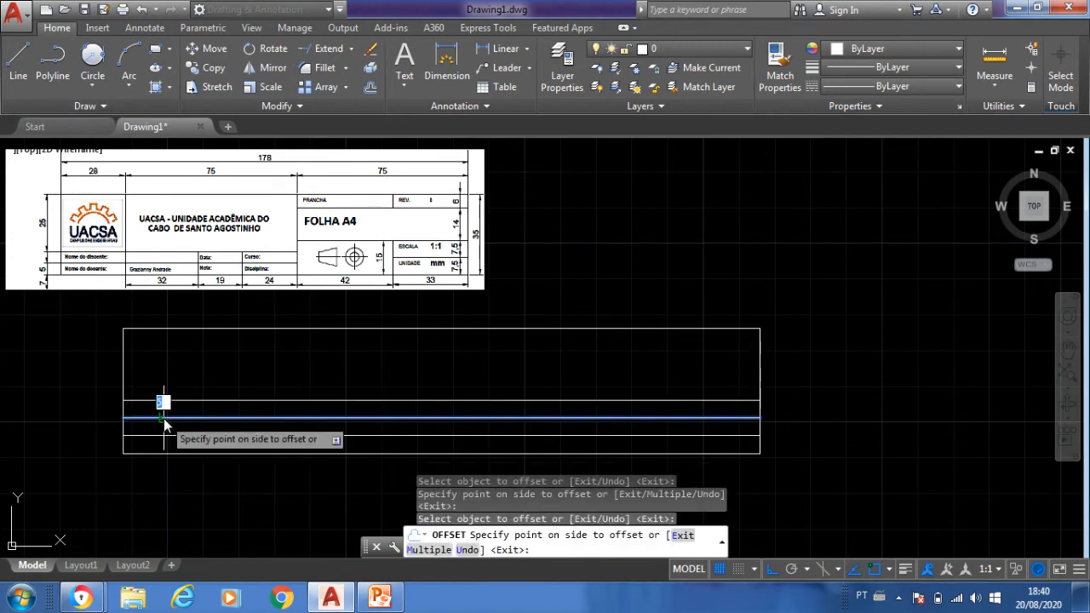
left_click(170, 375)
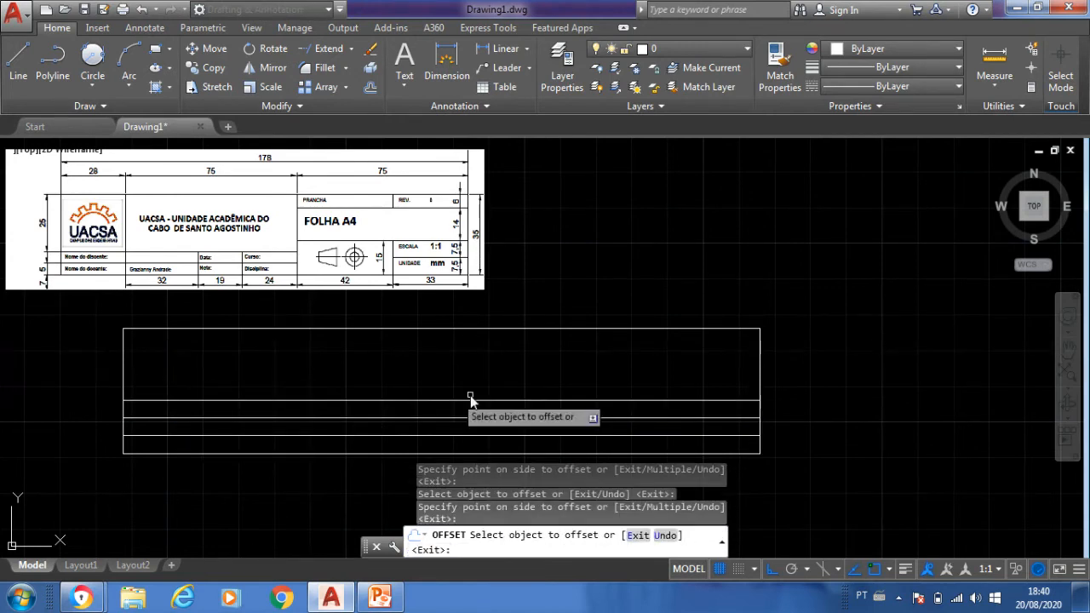
- Offset the title block's top edge 5 units downward and finish the offset
left_click(501, 331)
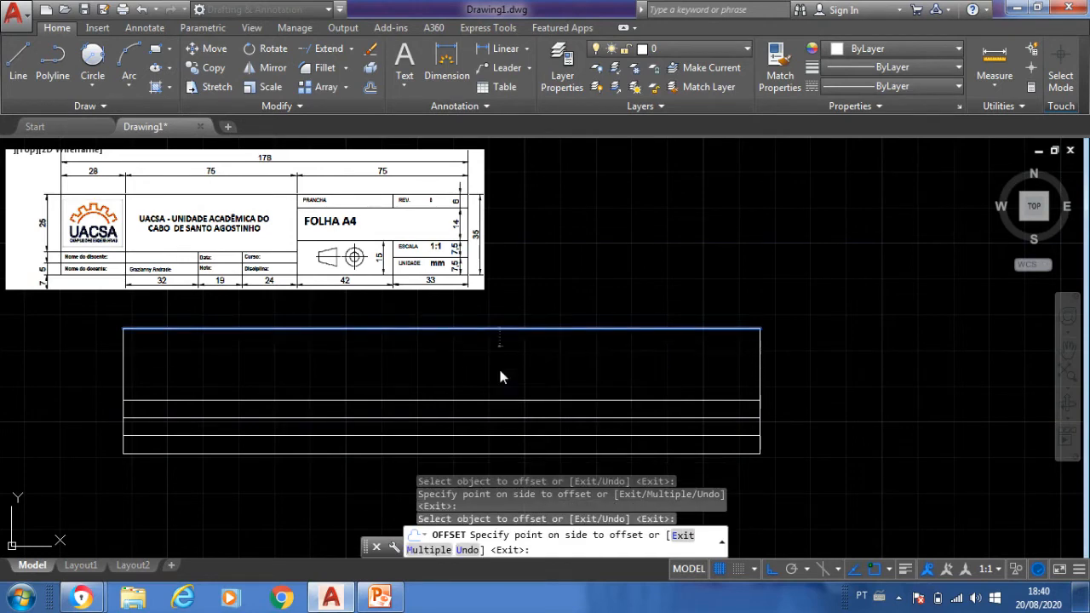
left_click(498, 372)
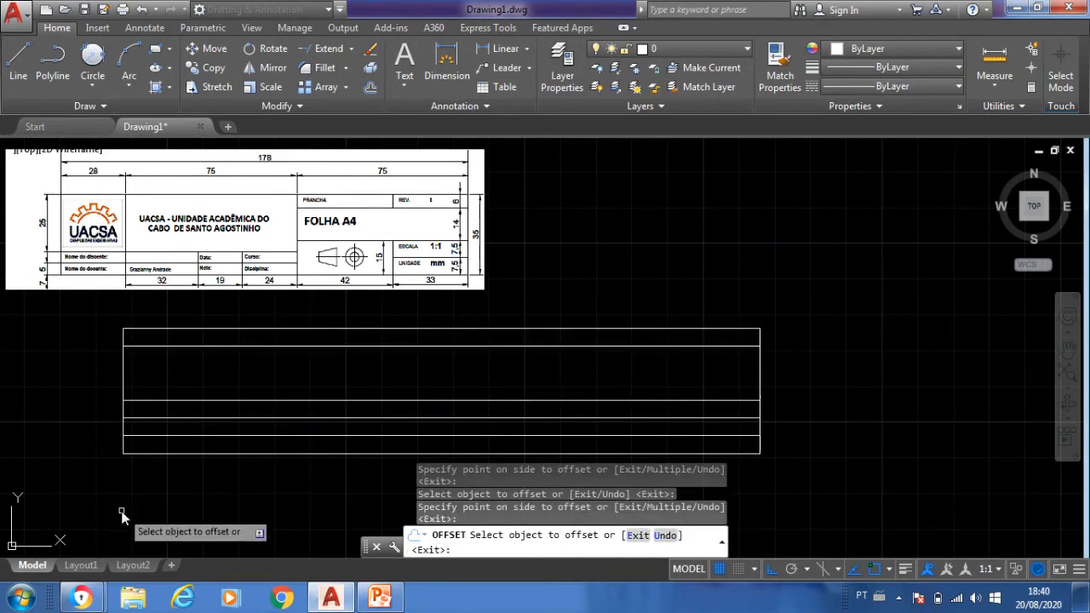
key("Return")
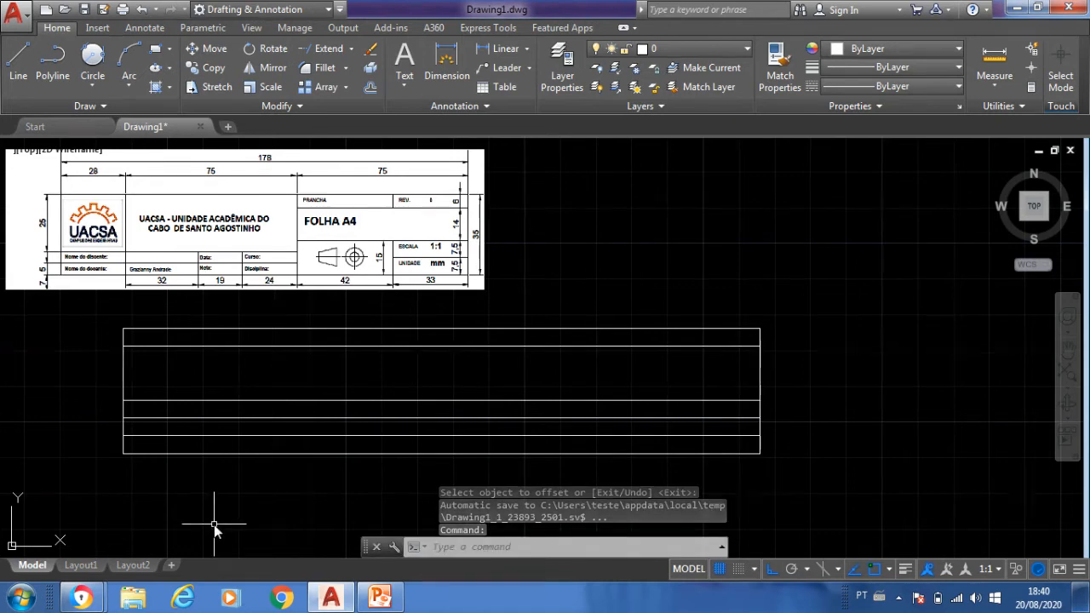
- Offset the title block's left edge 28 units to the right to form the logo column
key("Return")
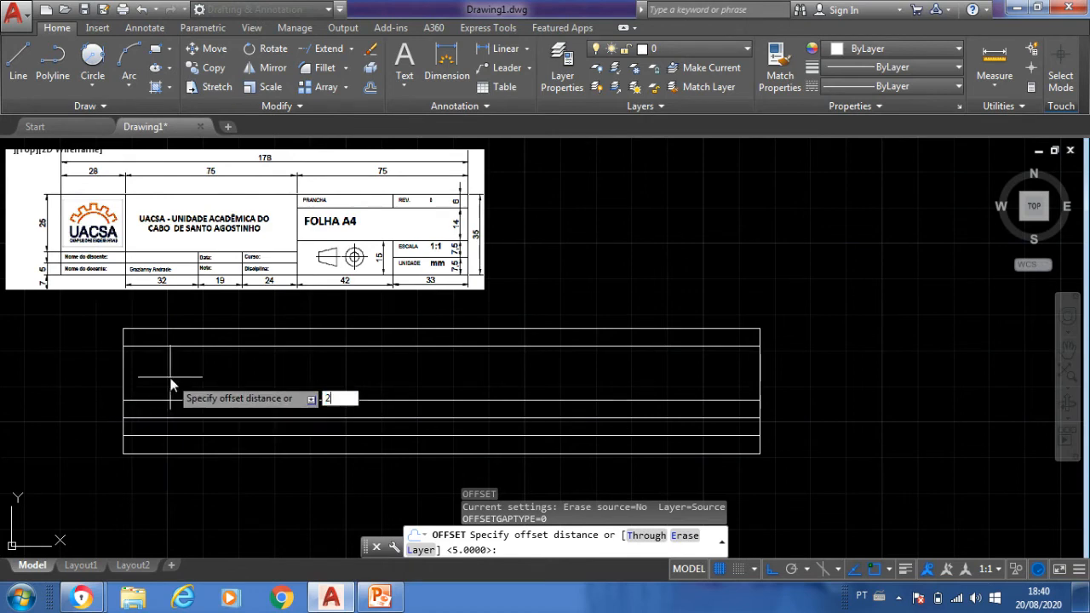
key("Return")
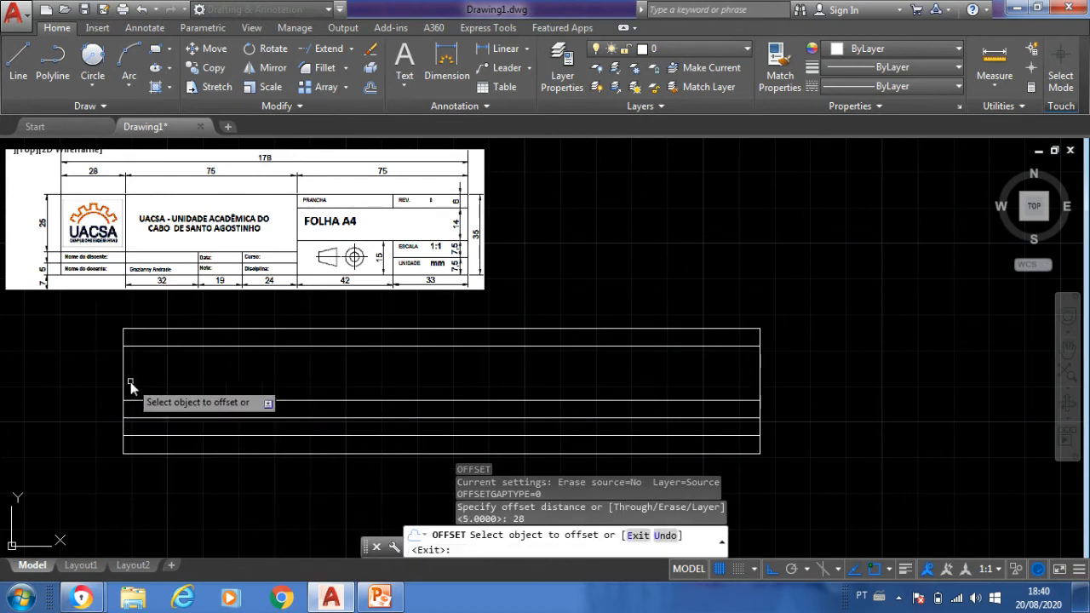
left_click(123, 386)
left_click(292, 392)
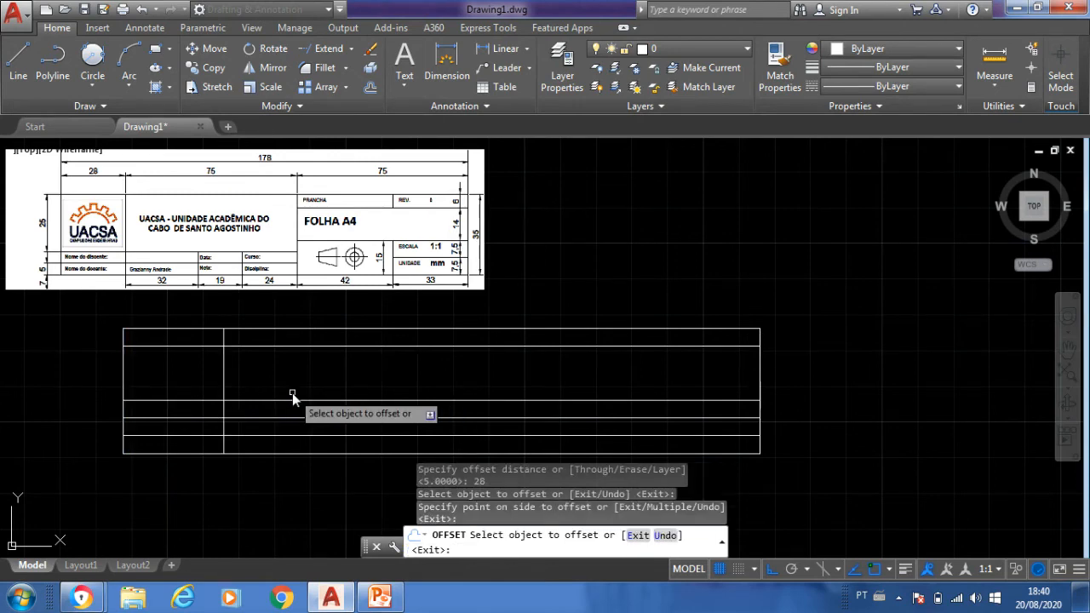
key("Return")
key("Return")
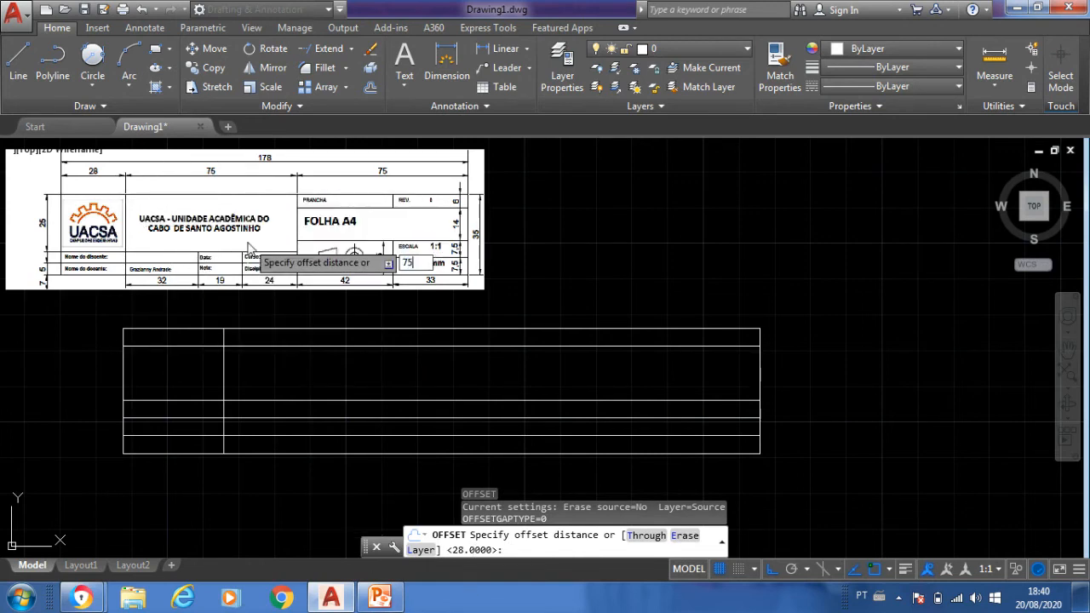
- Offset the logo column's right divider 75 units to the right to form the institution name column
key("Return")
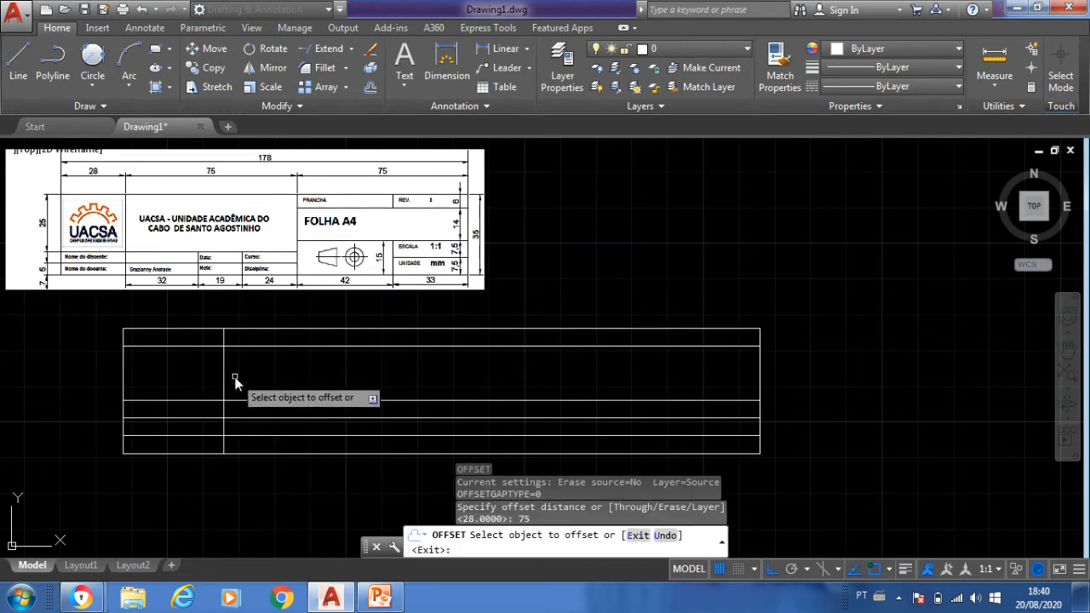
left_click(222, 383)
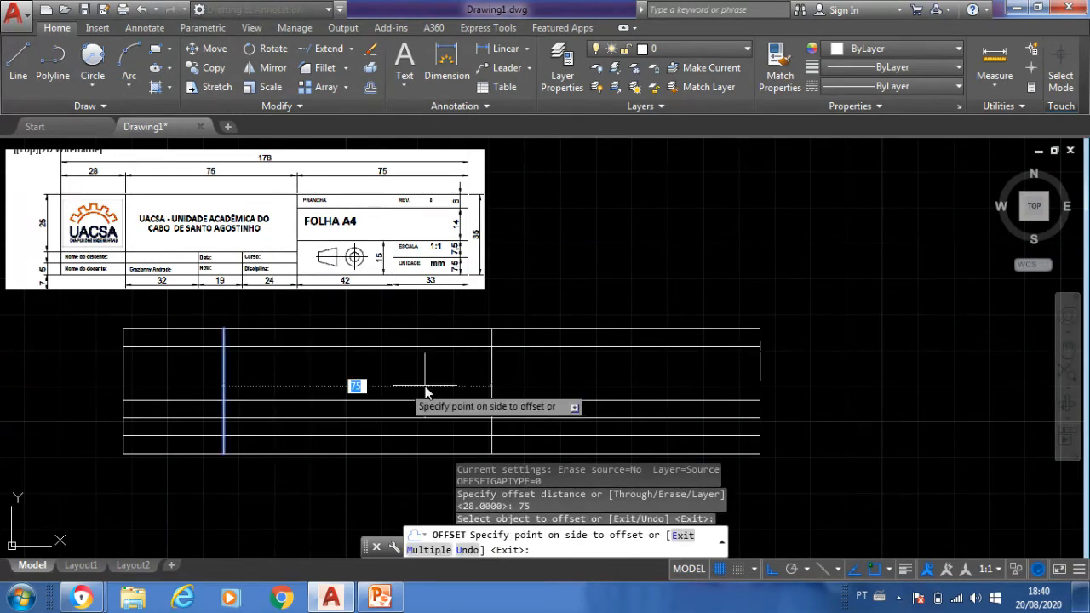
left_click(538, 385)
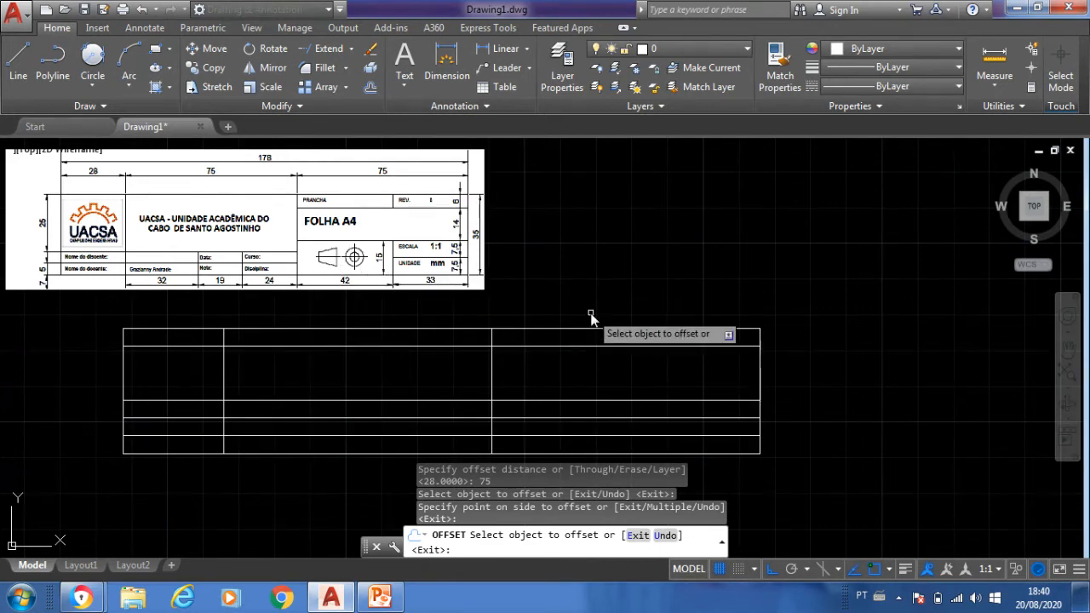
key("Return")
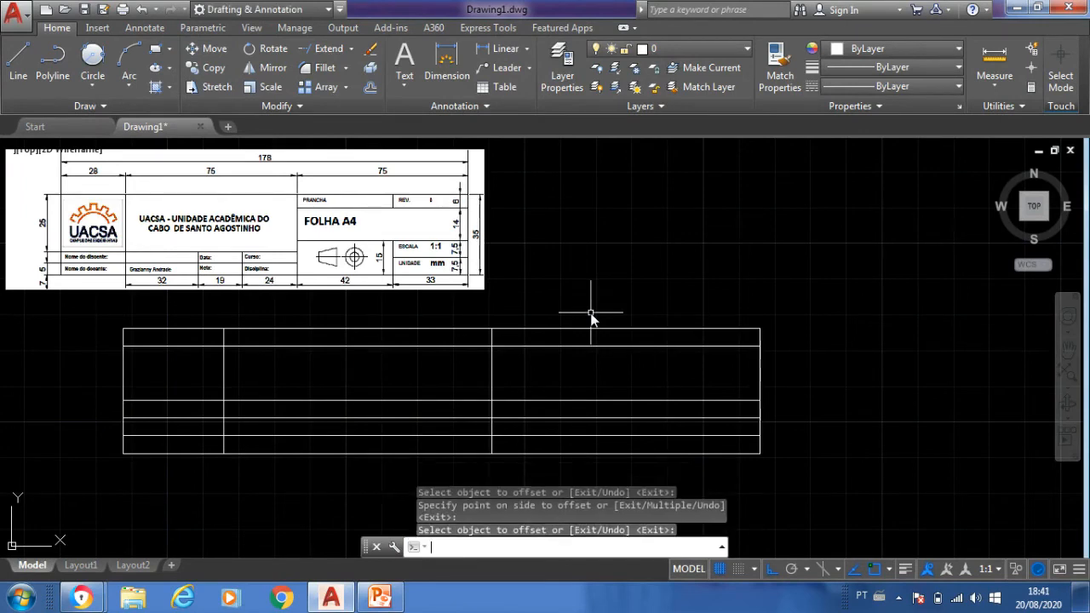
- Offset the institution name column's right divider 42 units to the right, inside the last column
type("o")
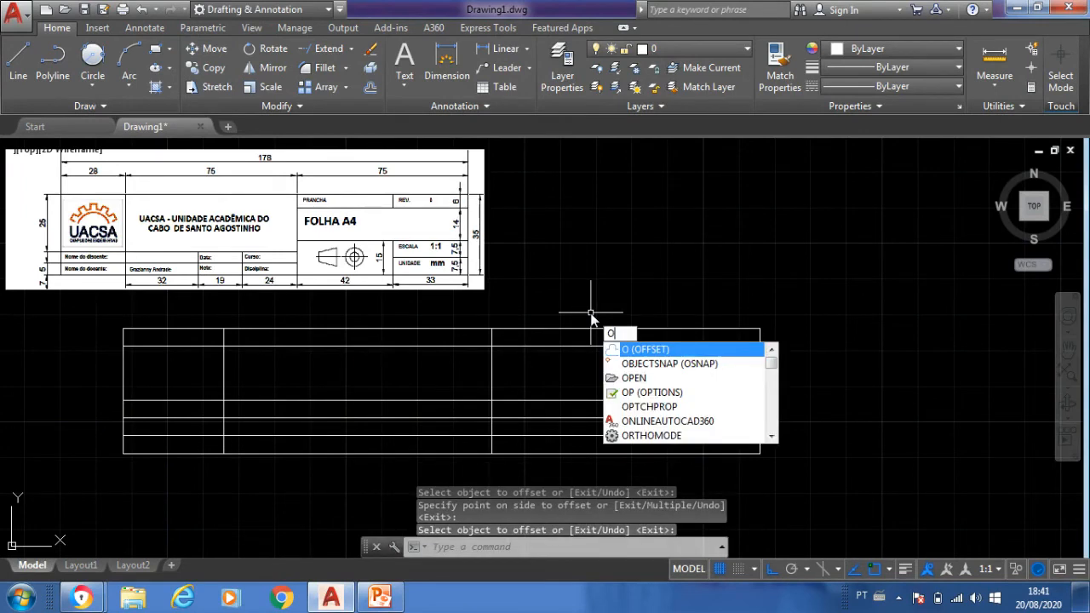
key("Return")
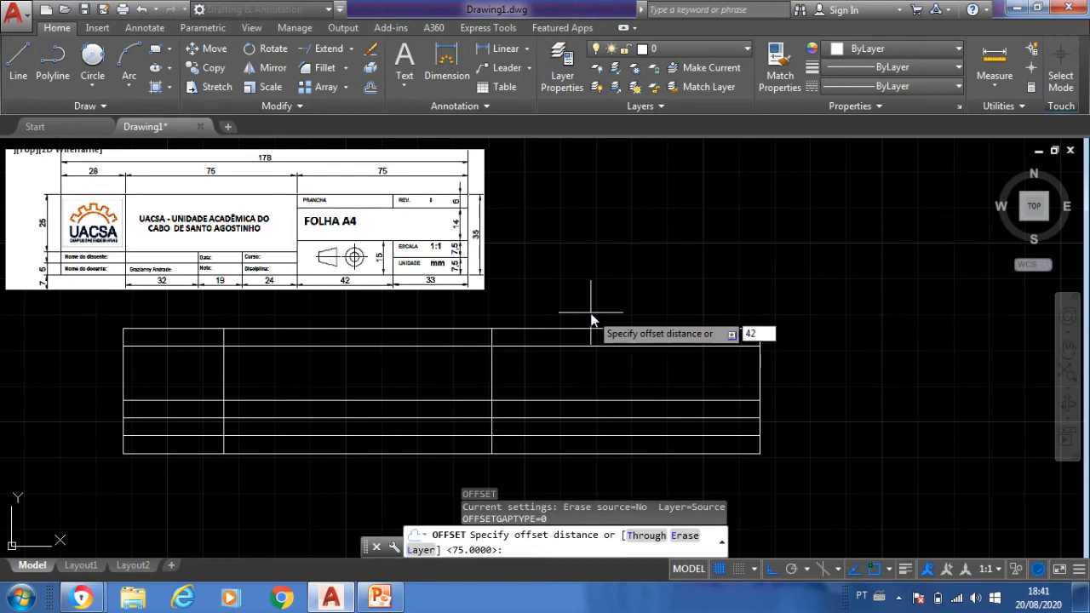
type("42")
key("Return")
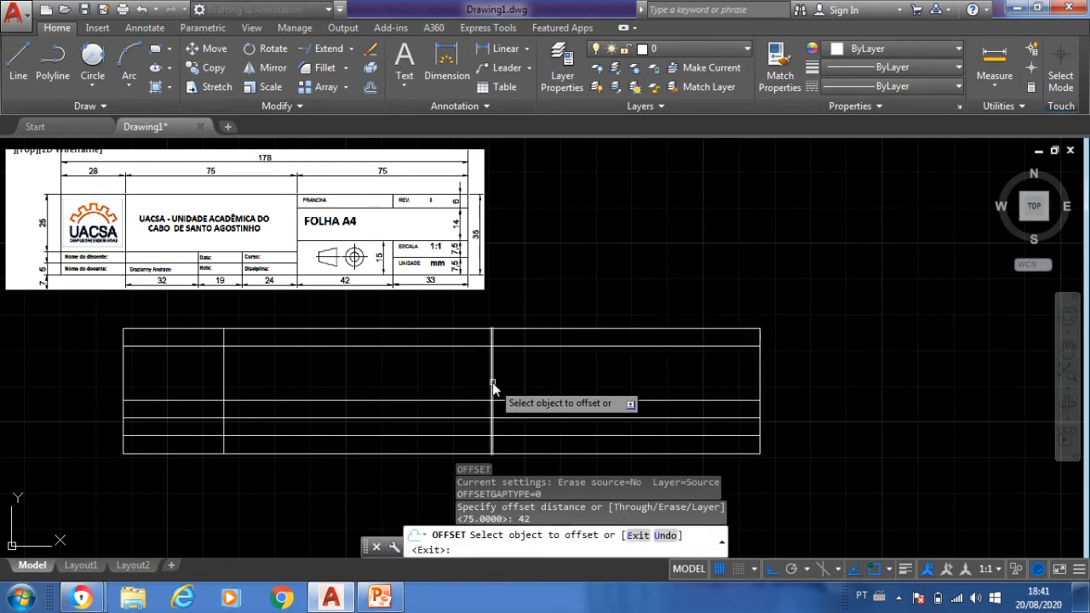
left_click(493, 382)
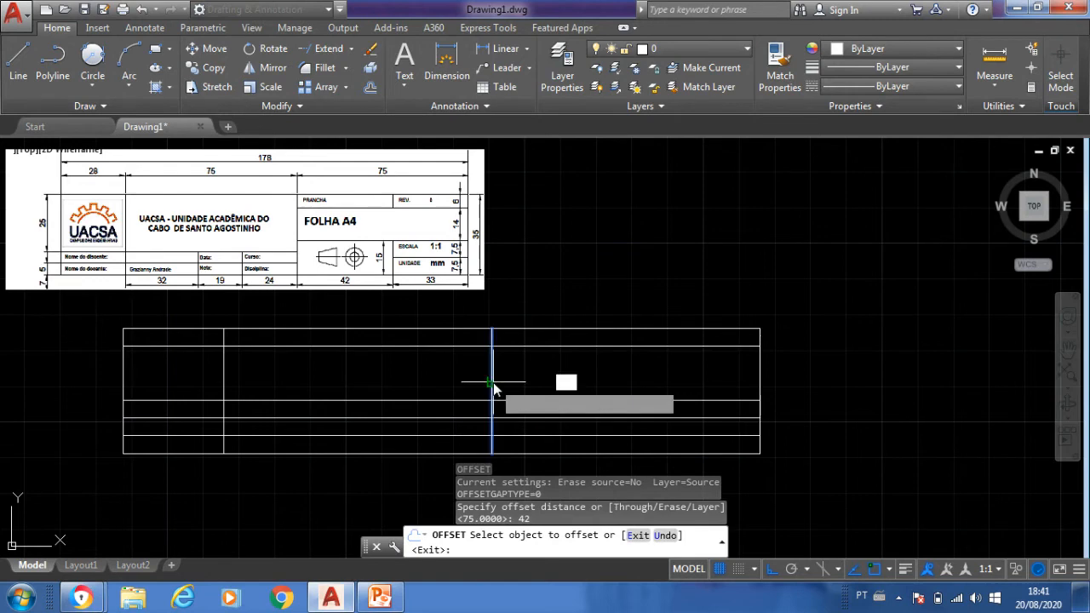
left_click(645, 378)
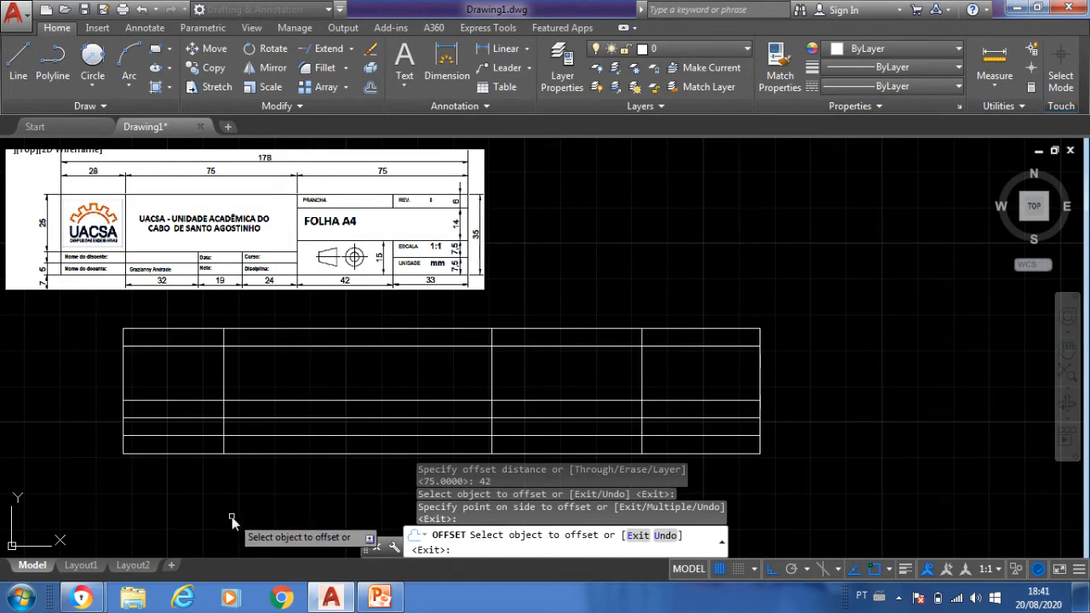
key("Return")
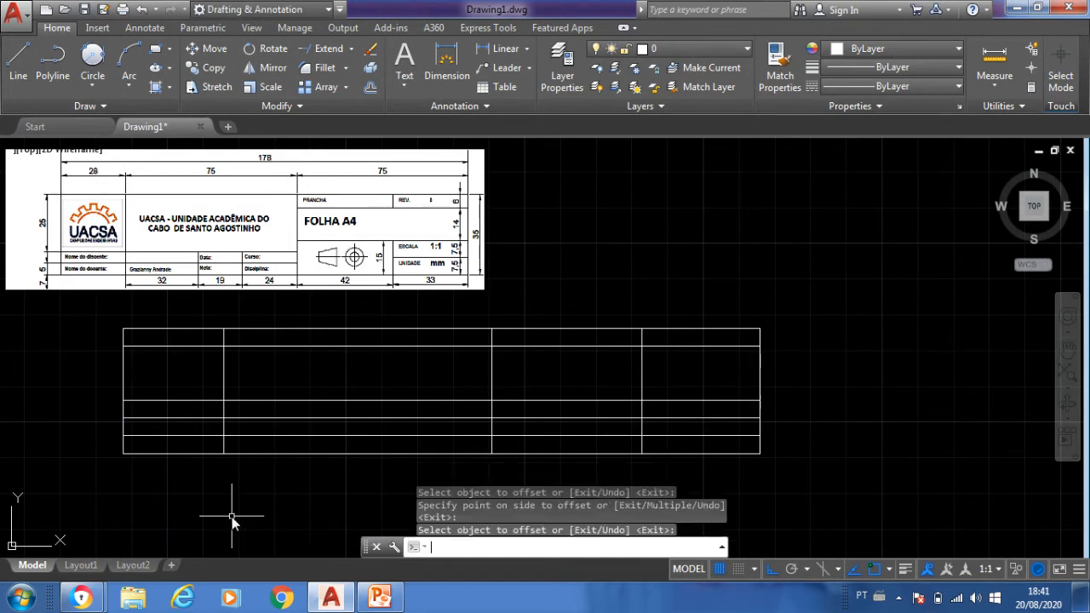
- Trim the upper two inner horizontal lines out of the title block's logo and institution name columns
type("TR")
key("Return")
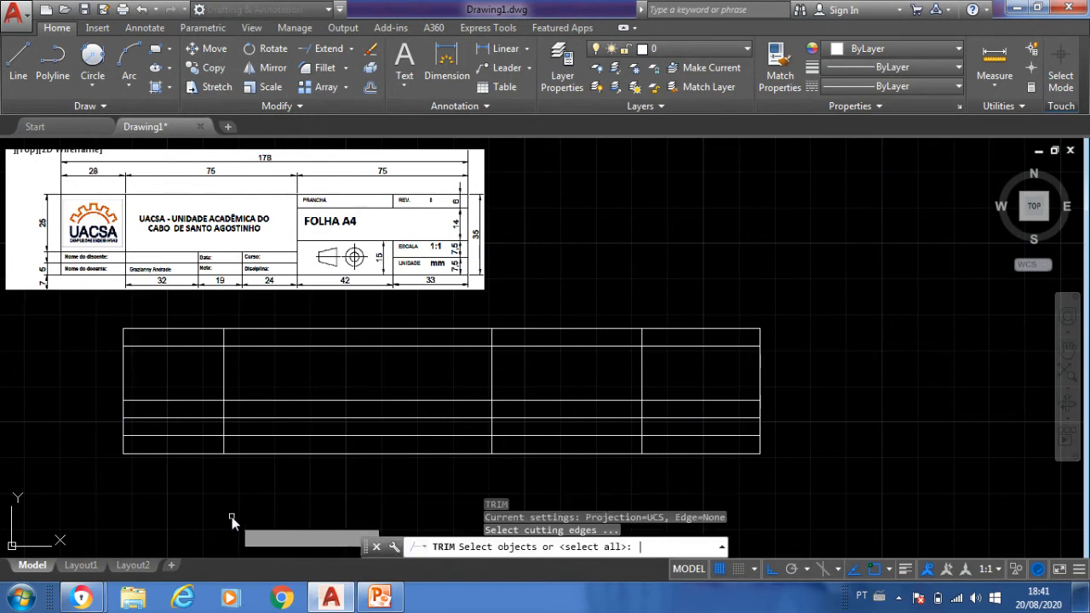
key("Return")
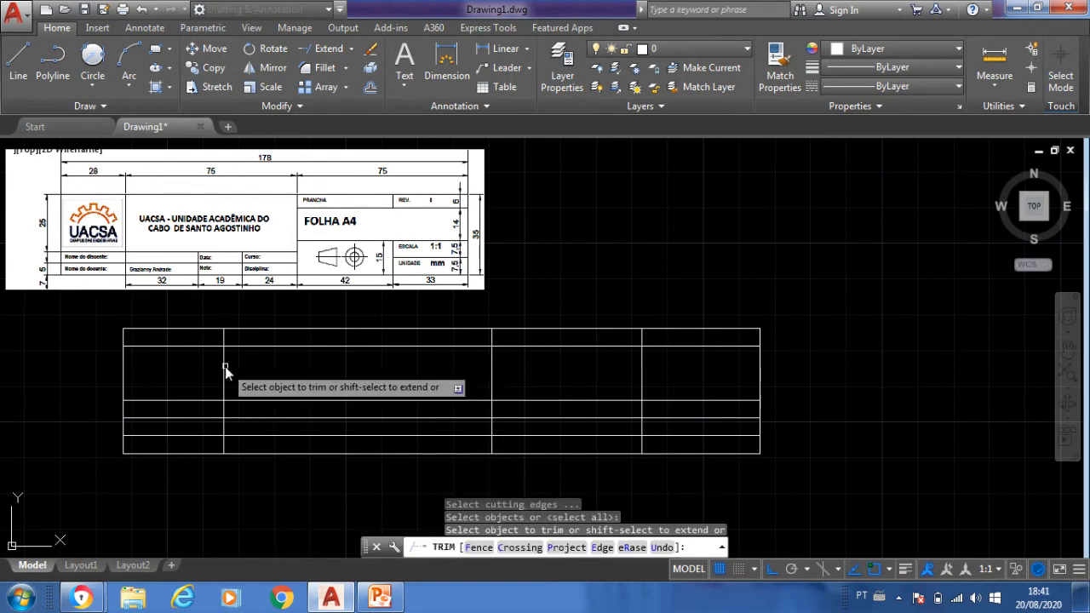
key("ctrl+z")
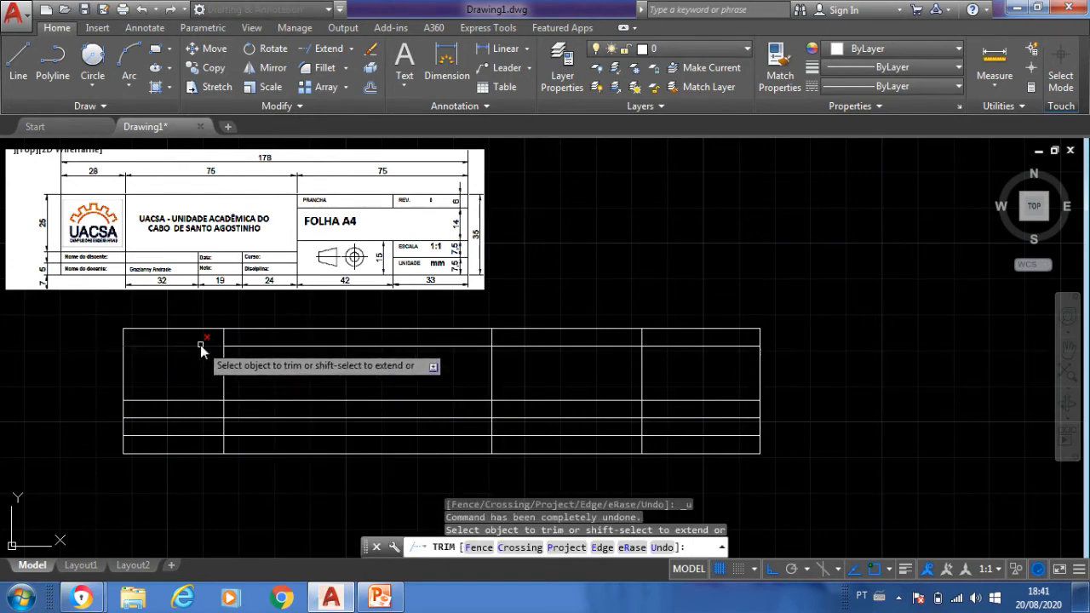
left_click(200, 345)
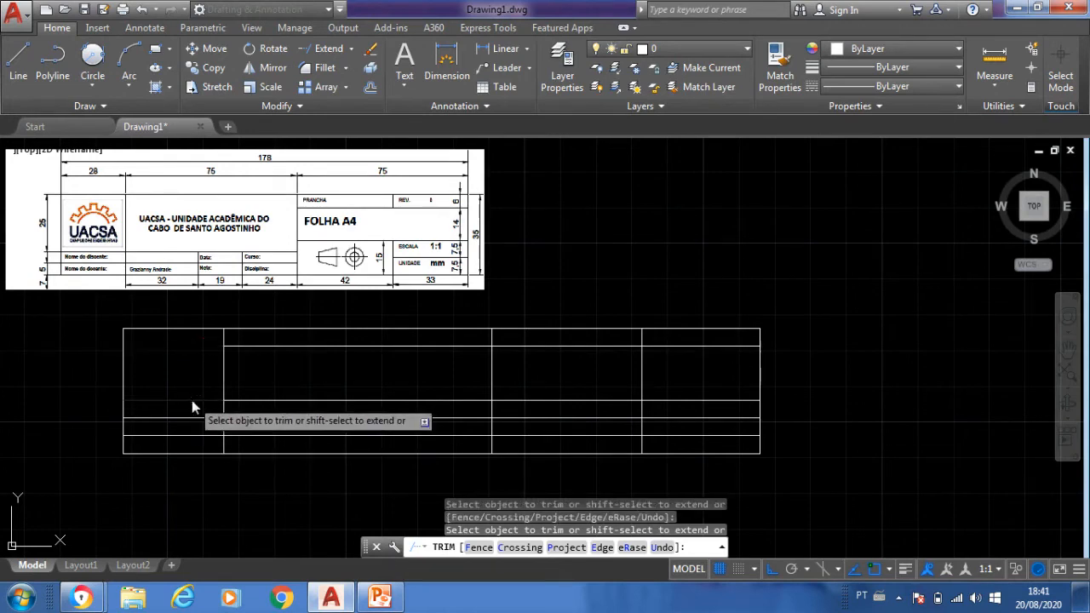
left_click(191, 401)
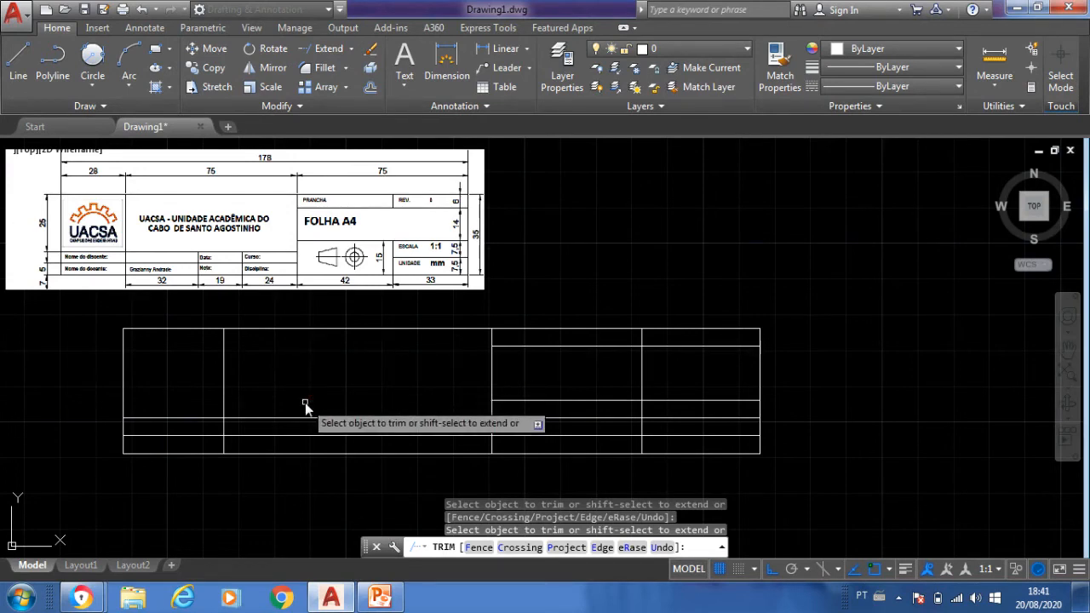
- Trim the two lowest inner horizontal lines out of the last two columns, and the vertical divider between those columns out of their middle row
double_click(710, 446)
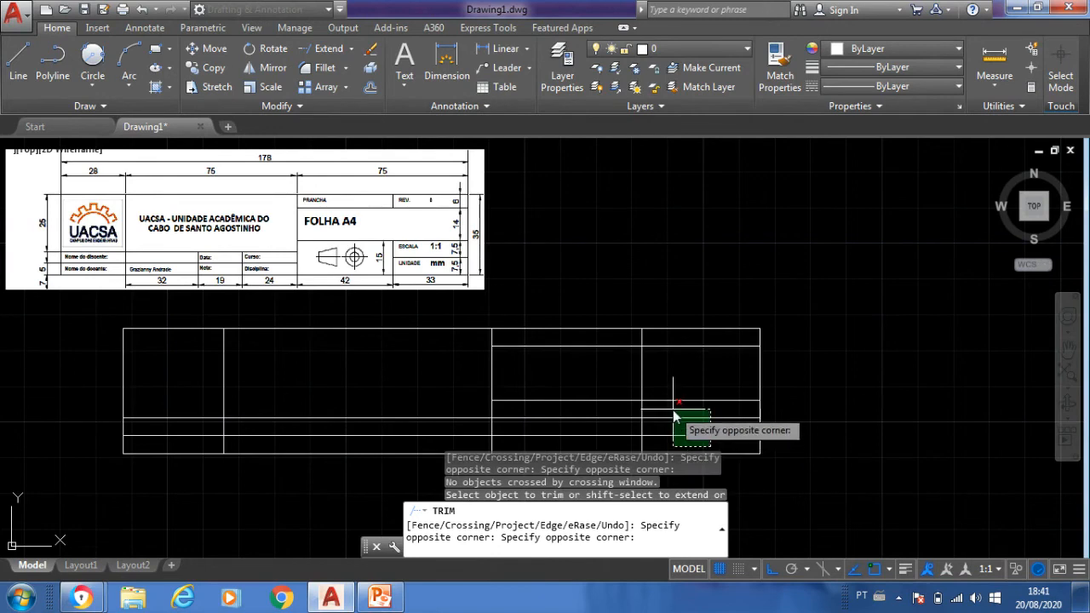
left_click(673, 415)
left_click(588, 448)
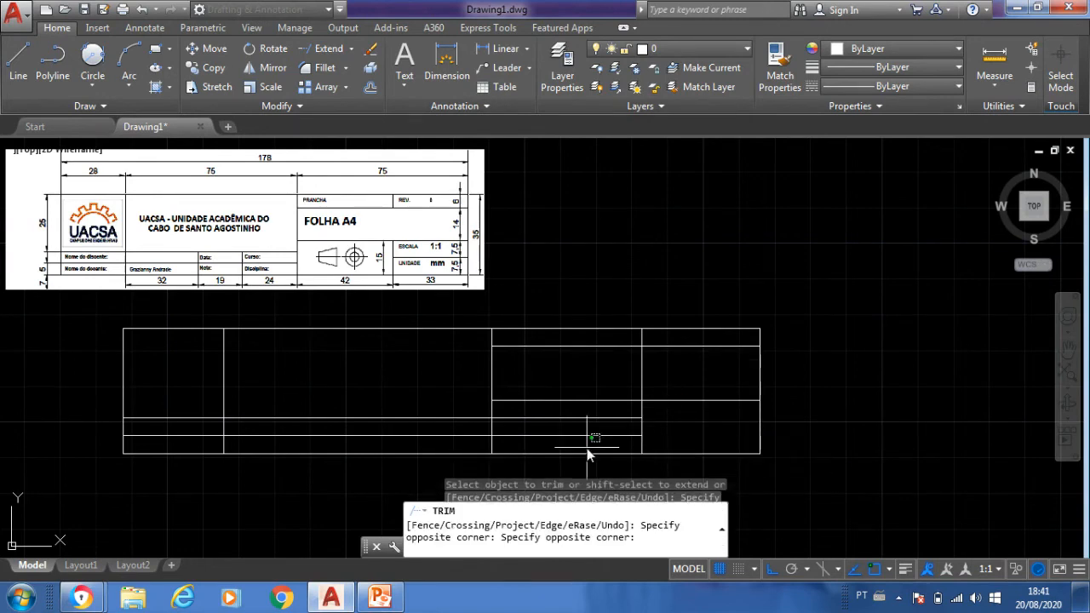
left_click(557, 415)
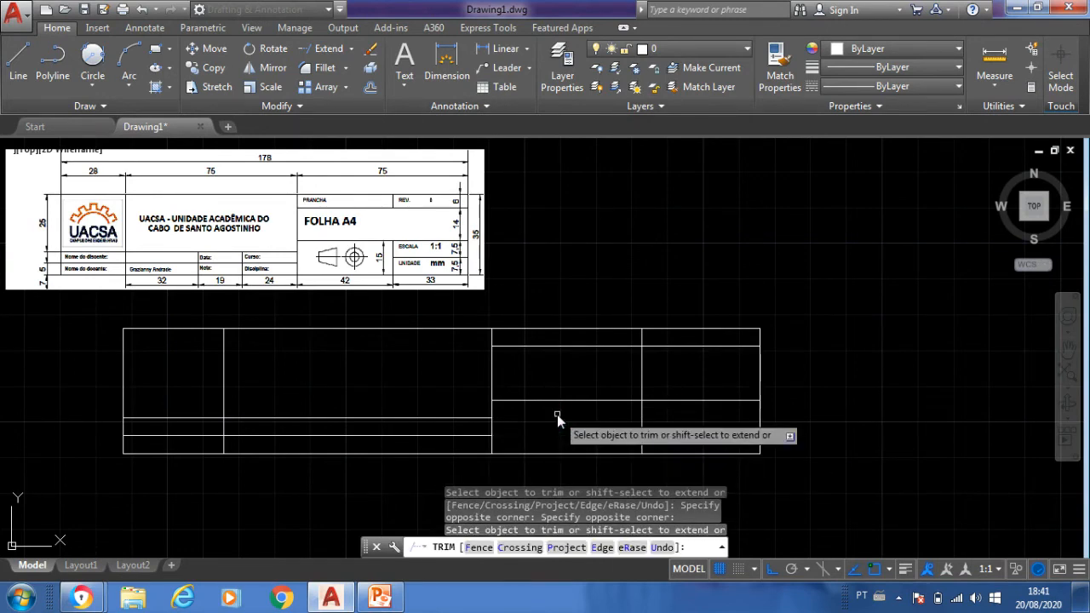
left_click(673, 378)
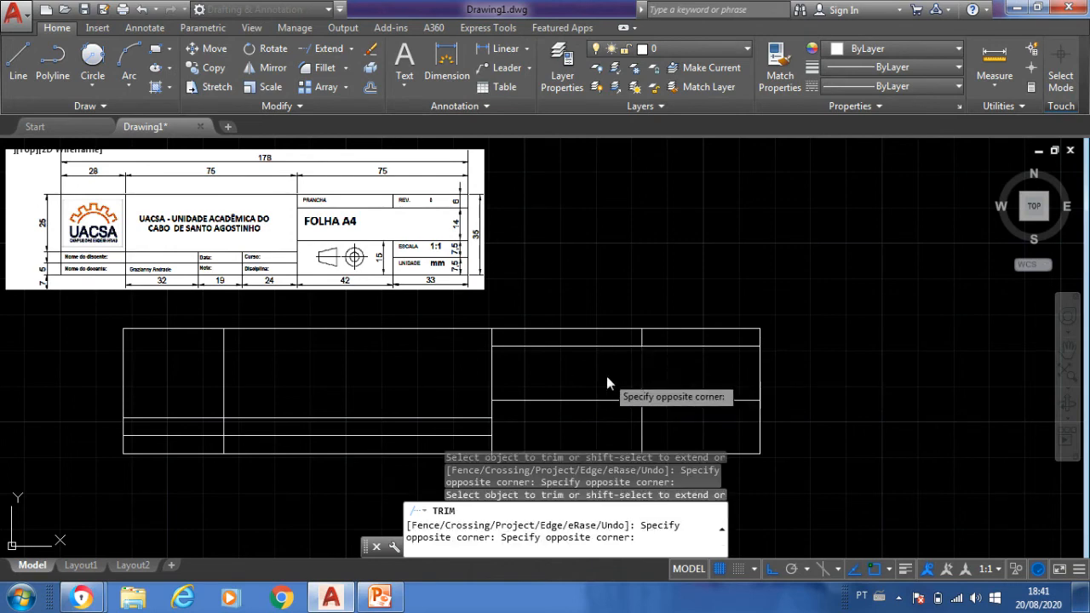
left_click(607, 378)
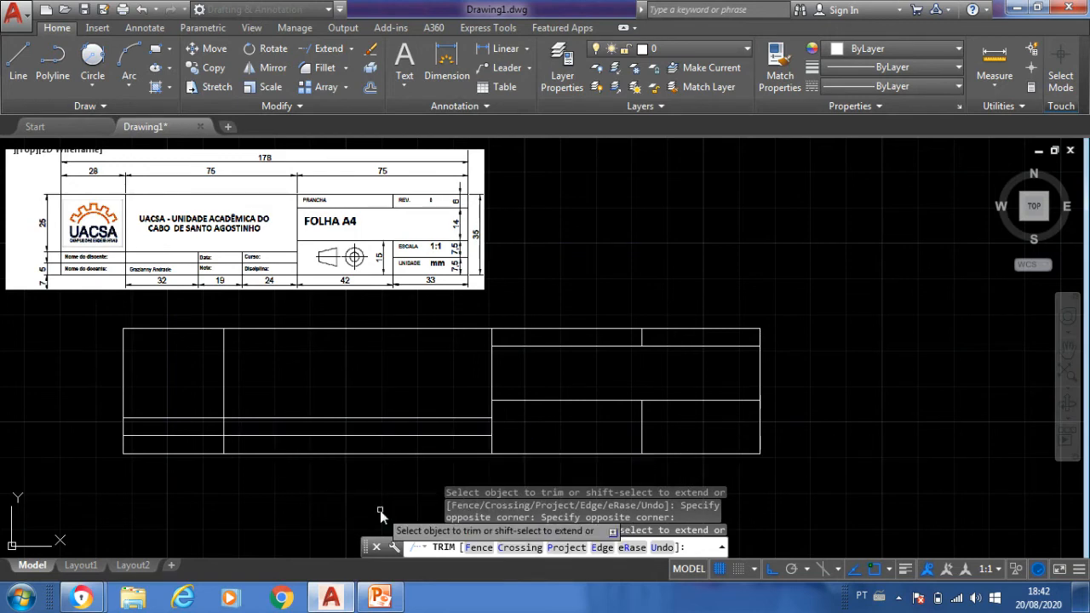
key("Return")
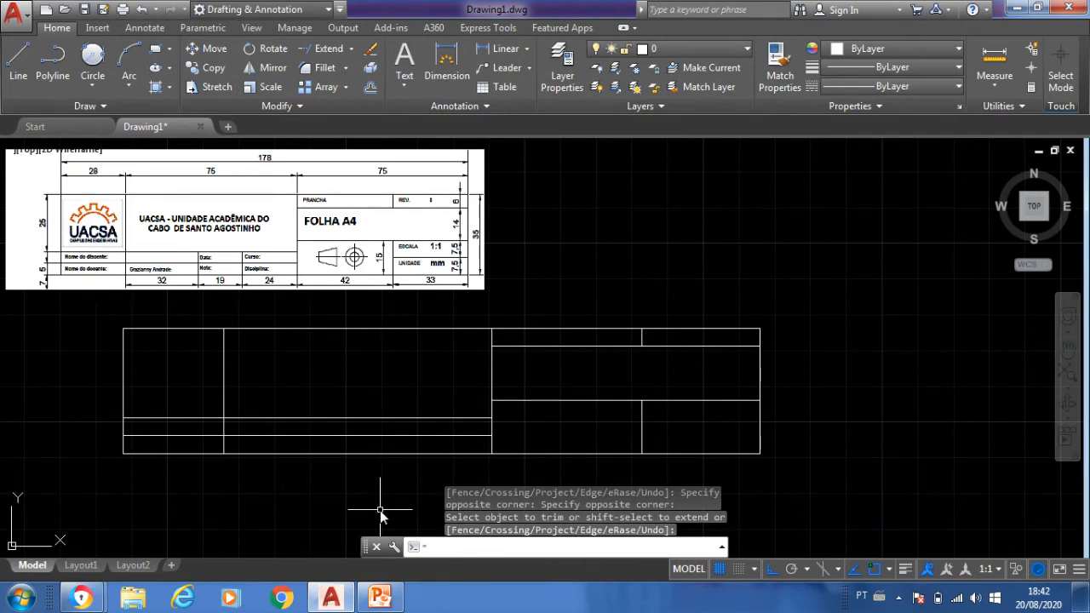
- Draw a horizontal line from the title block's right edge, 7.5 units above its lower corner, to the institution name column's right divider
type("l")
key("Return")
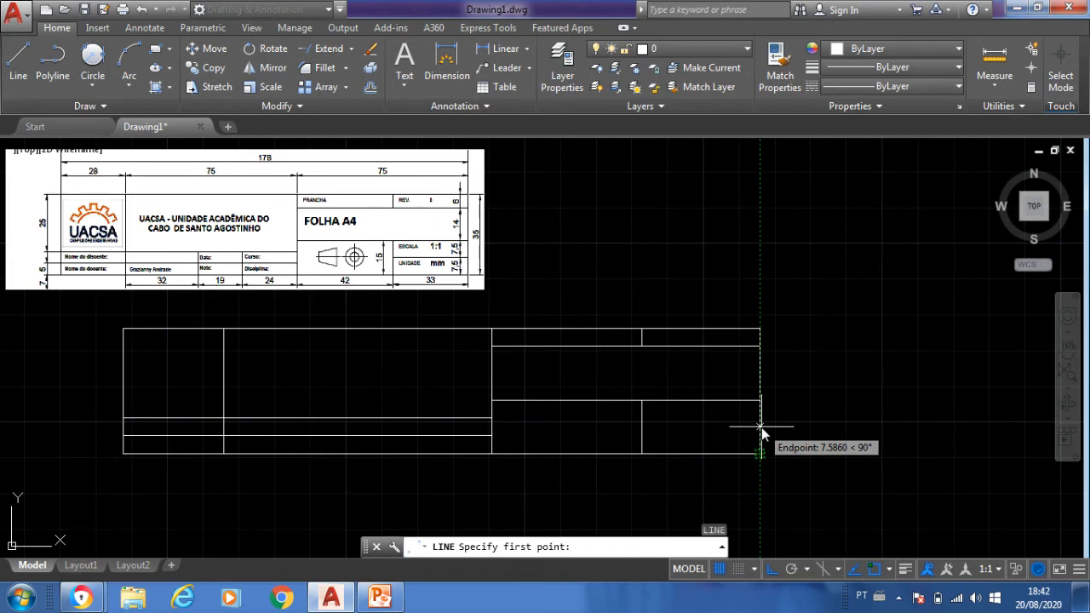
type("7.")
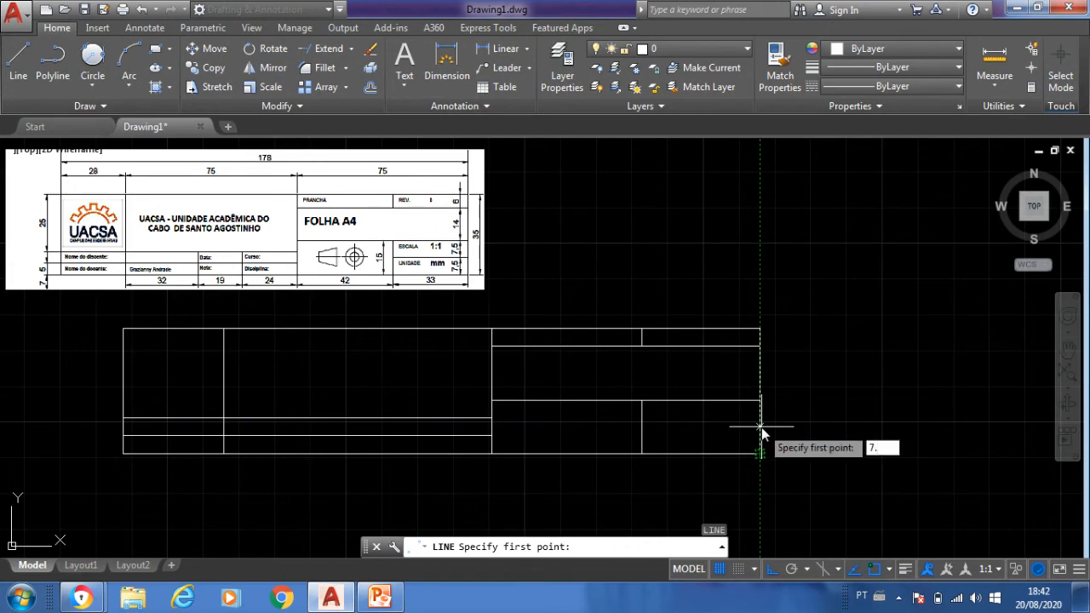
type("5")
key("Return")
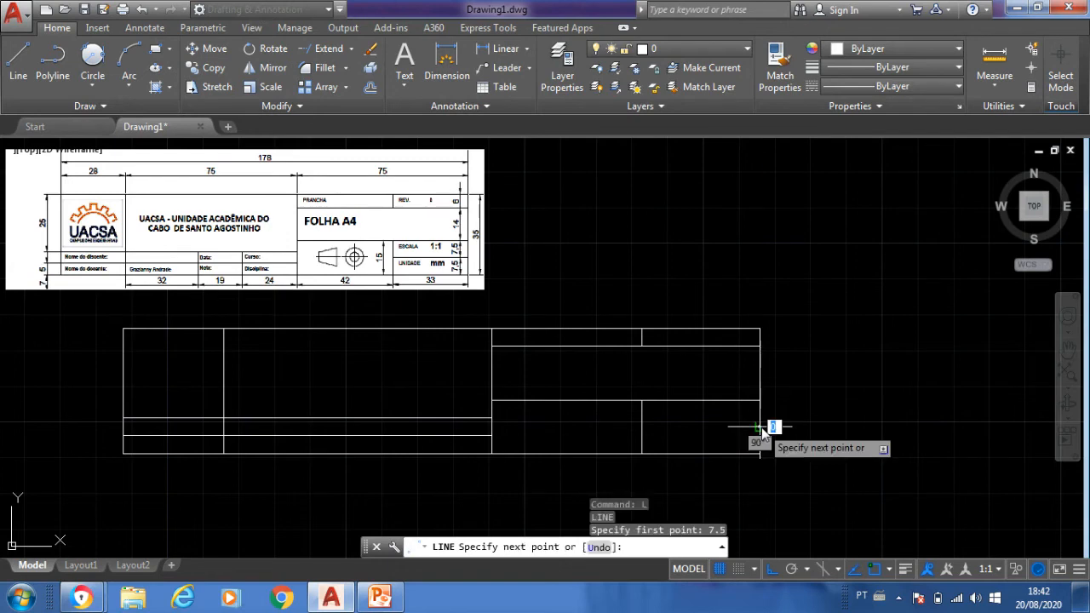
left_click(490, 427)
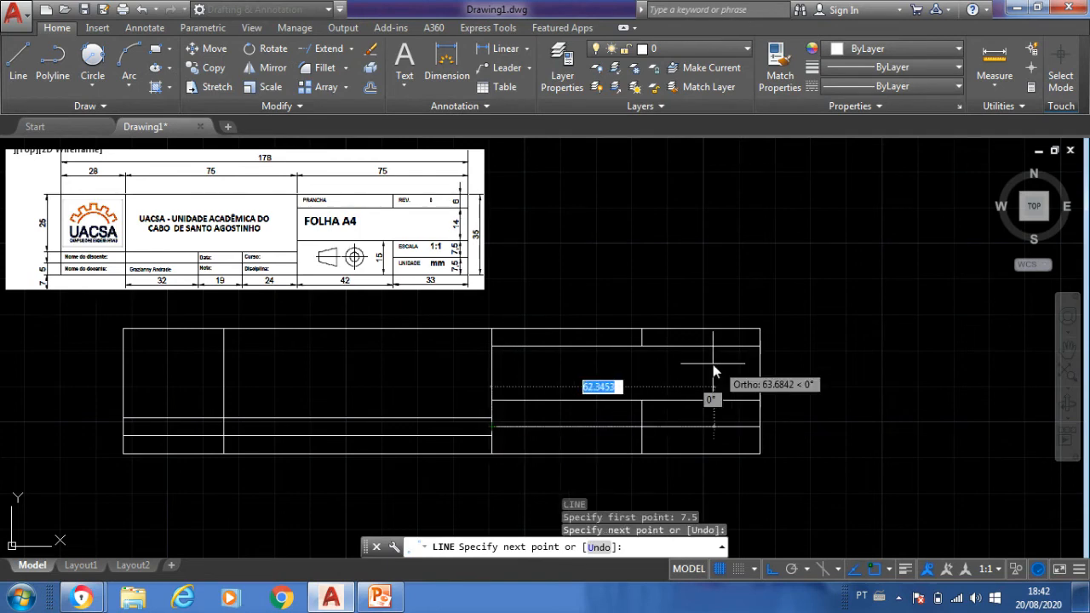
key("Return")
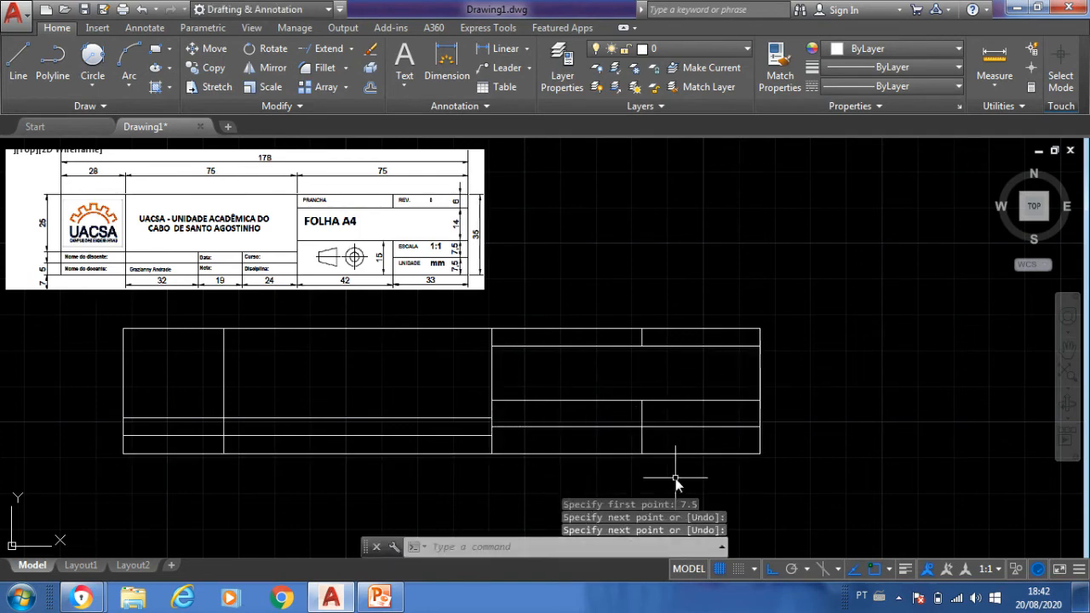
- Trim the new horizontal line out of the projection symbol cell, keeping it only between the scale and unit cells
type("tr")
key("Return")
key("Return")
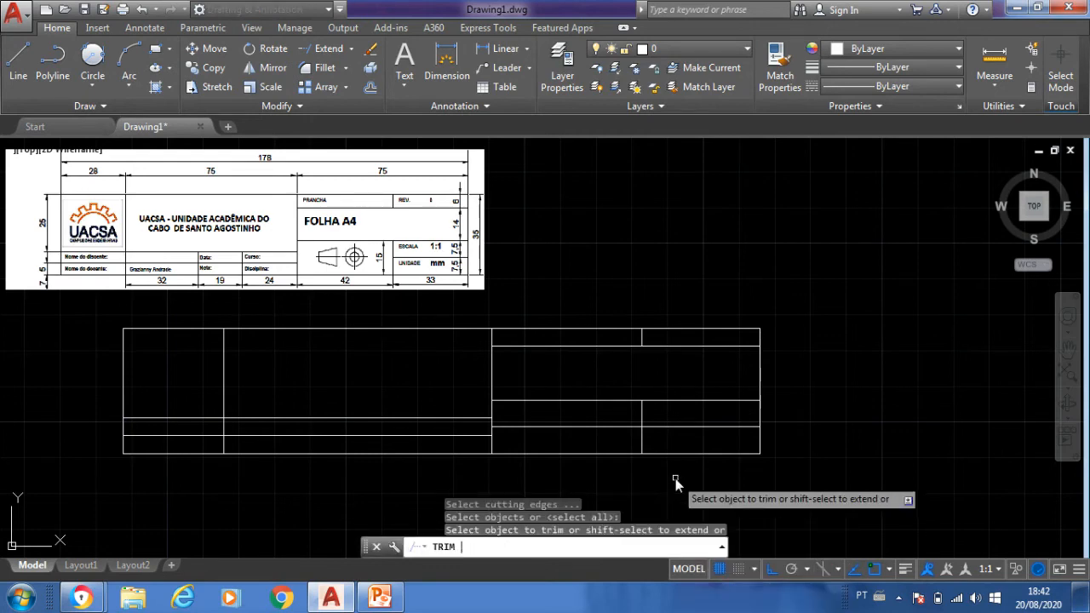
left_click(563, 426)
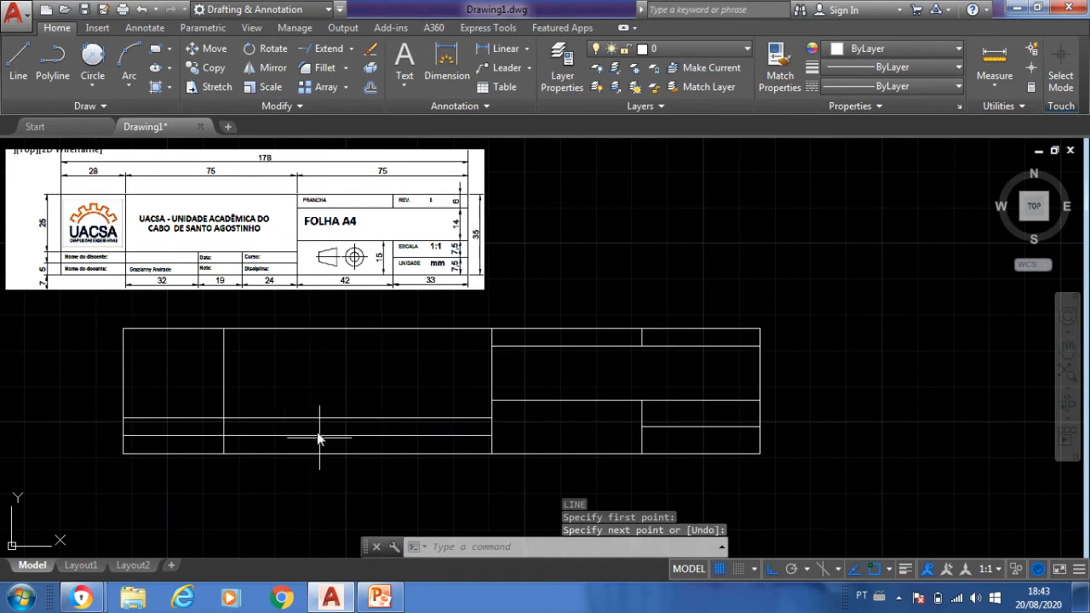
- Draw a vertical divider through the two lower rows, 32 units to the right of the logo column's divider
type("l")
key("Return")
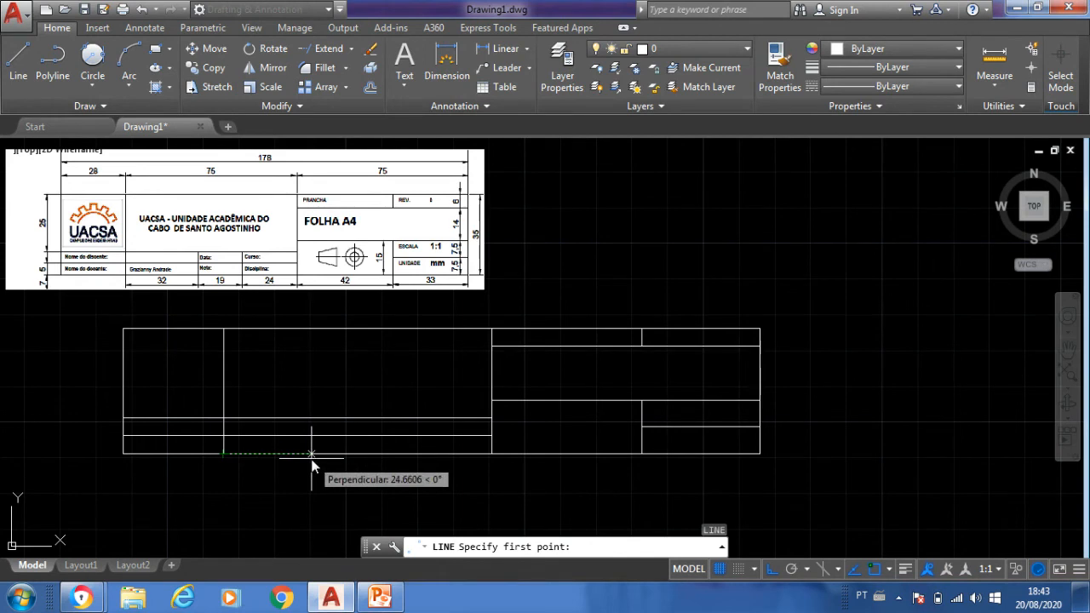
type("32")
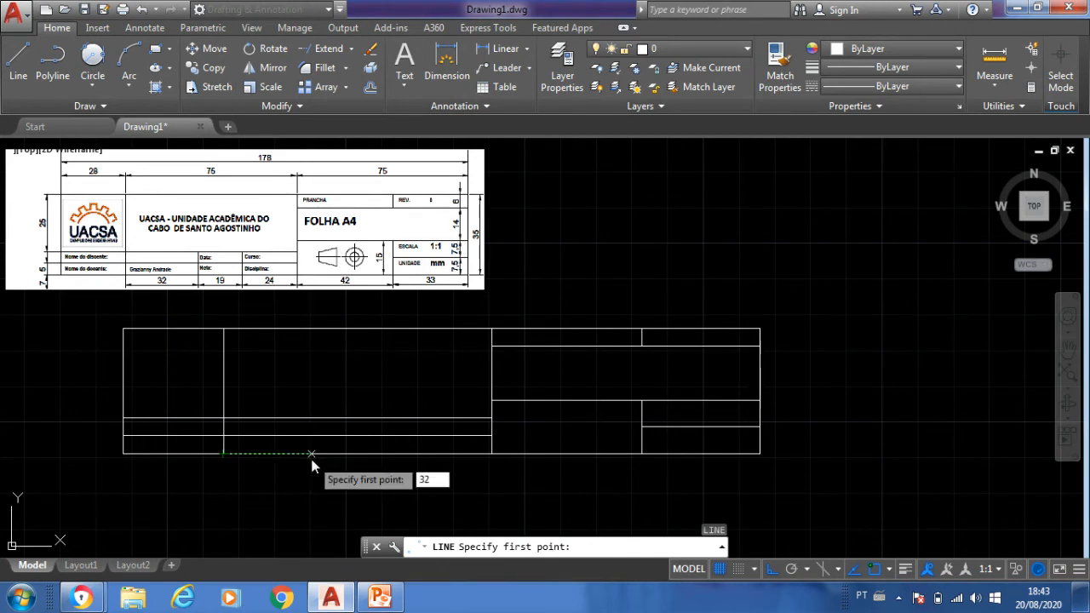
key("Return")
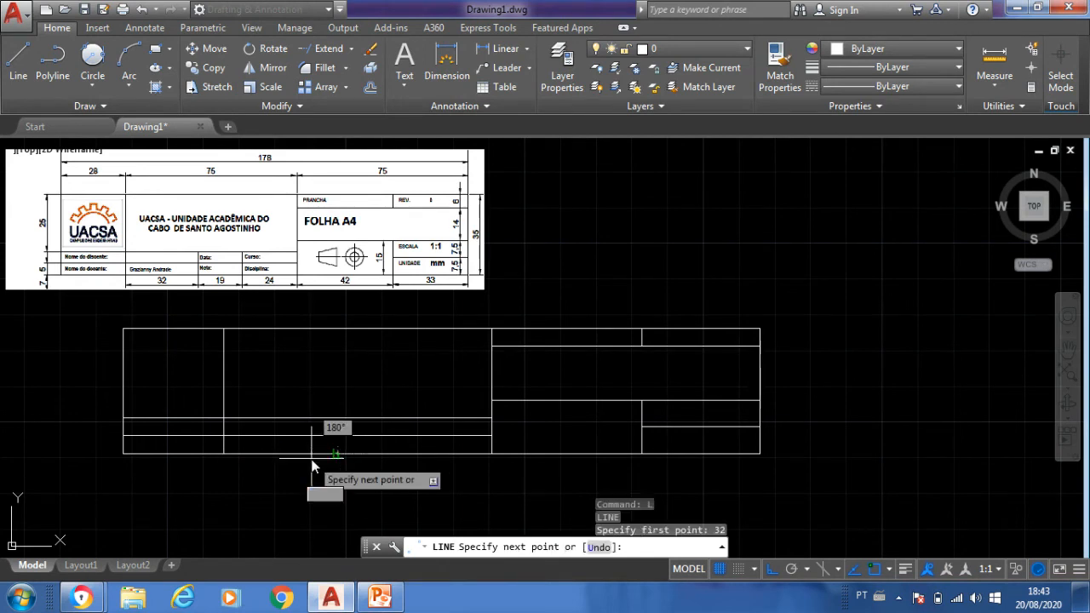
left_click(337, 417)
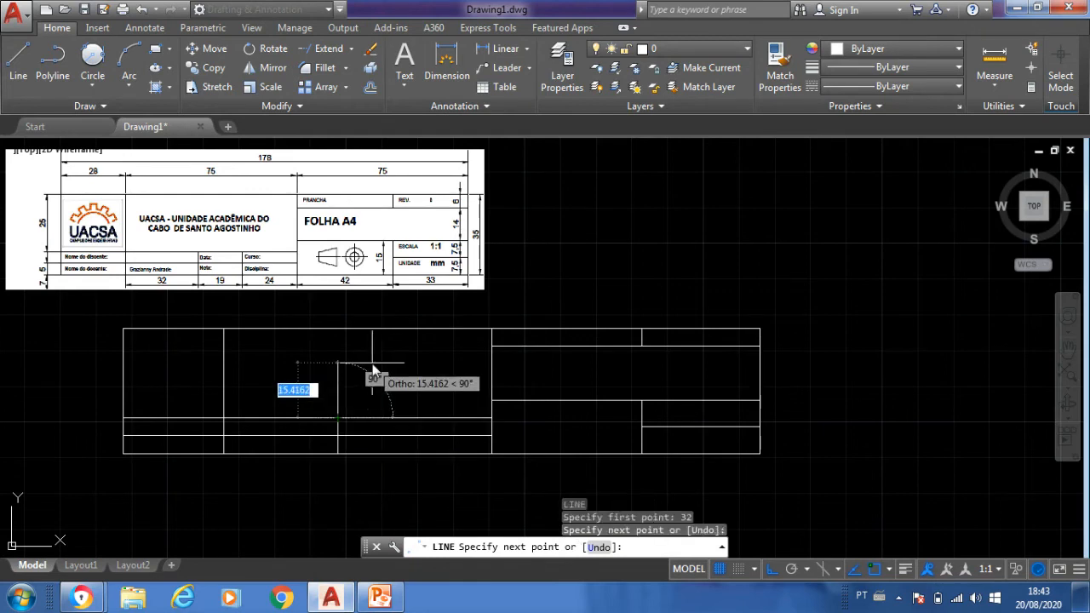
key("Return")
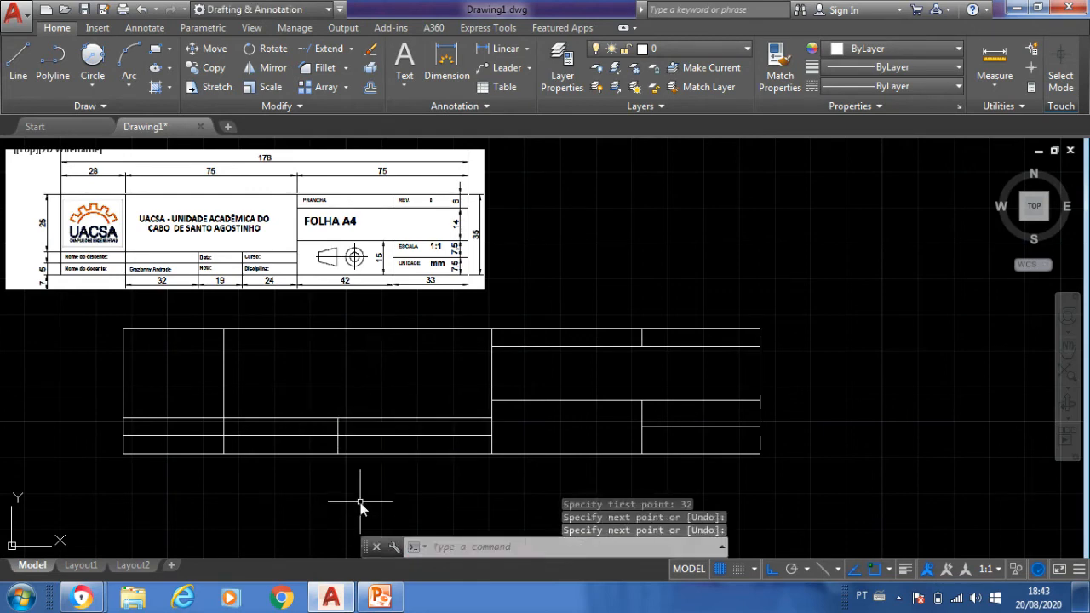
- Draw a second vertical divider through the two lower rows, 19 units to the right of the previous one
key("Return")
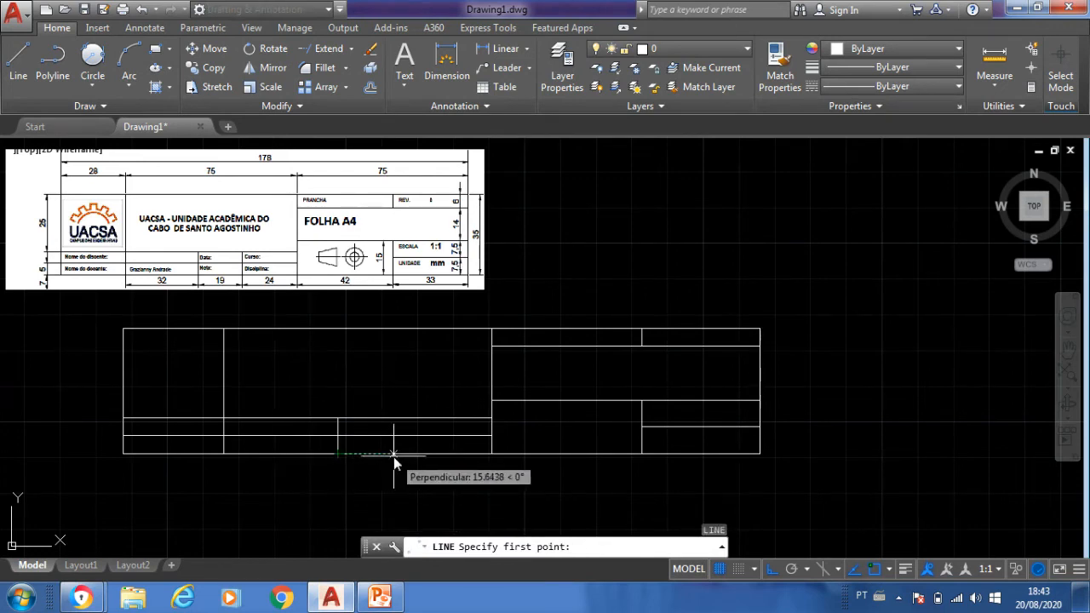
type("19")
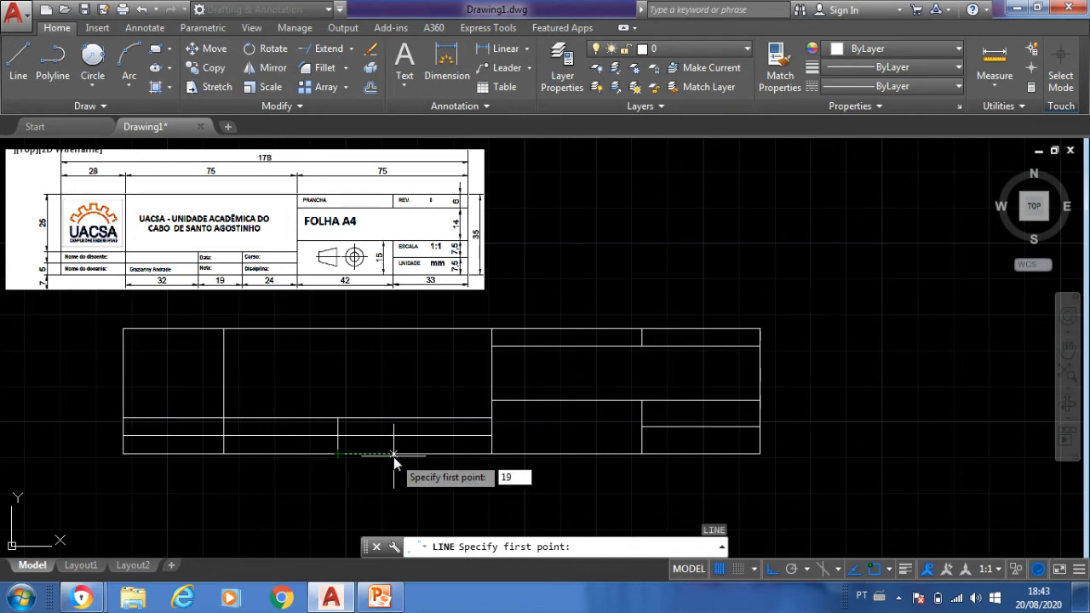
key("Return")
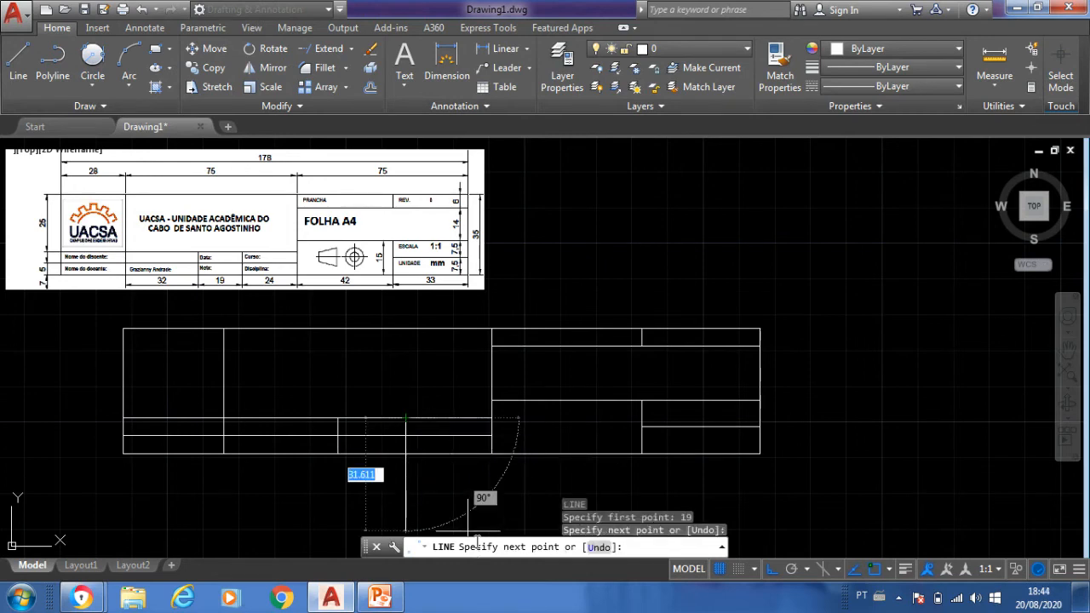
key("Return")
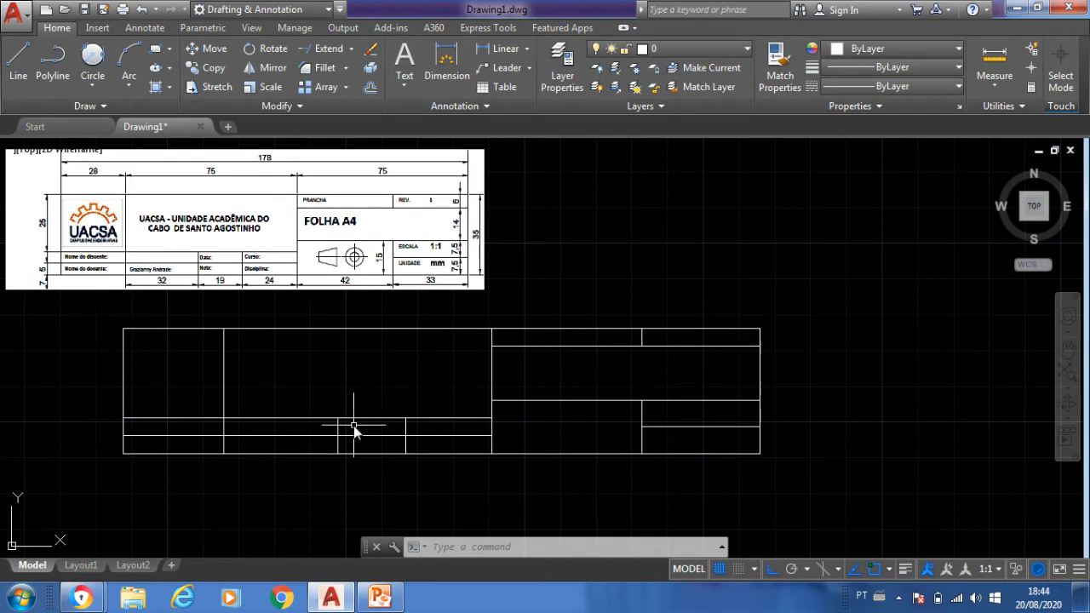
- Duplicate the A4 sheet with its inner margin frame and place the copy to the right of the widened sheet
scroll(312, 419, "down", 6)
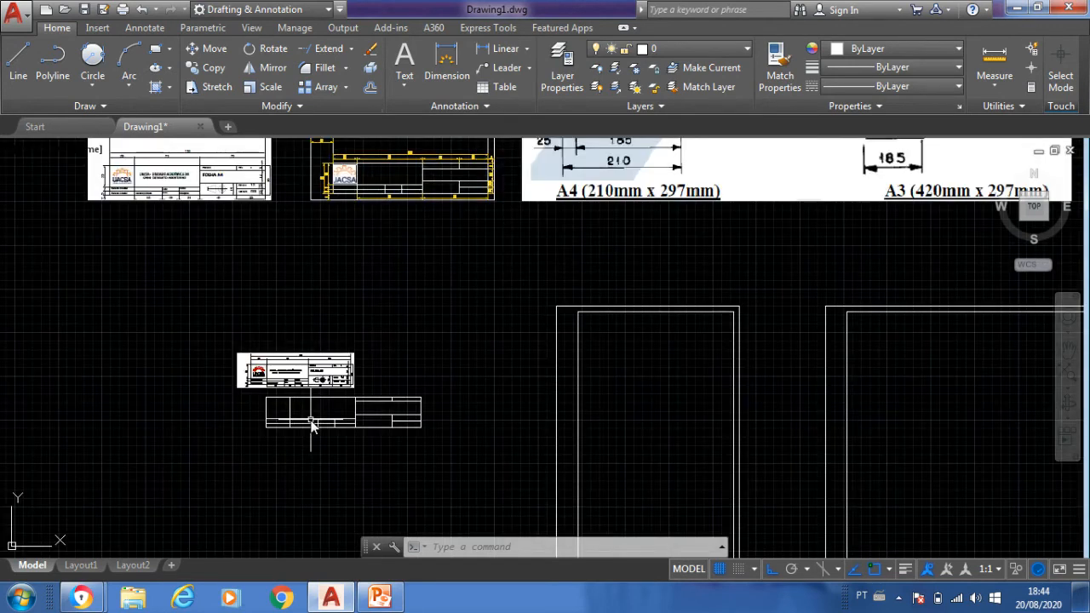
scroll(348, 170, "up", 6)
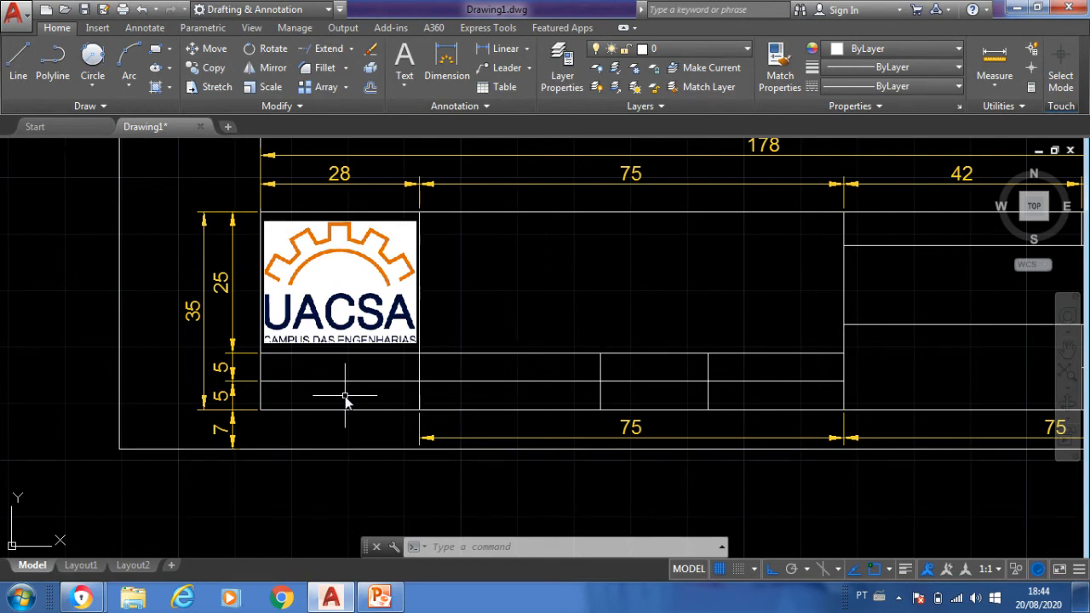
scroll(345, 397, "down", 10)
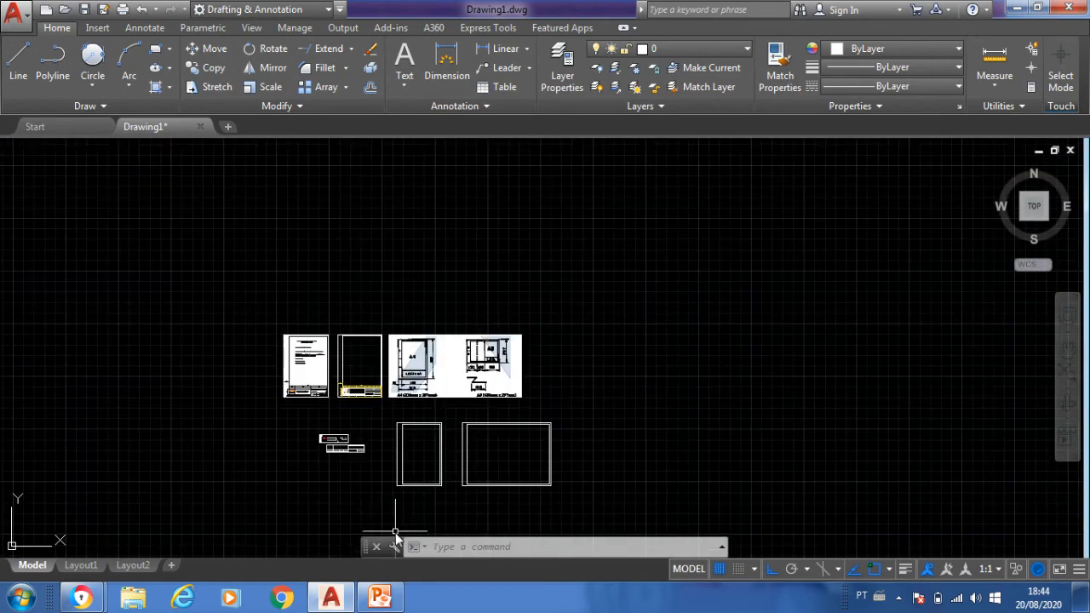
scroll(414, 503, "up", 6)
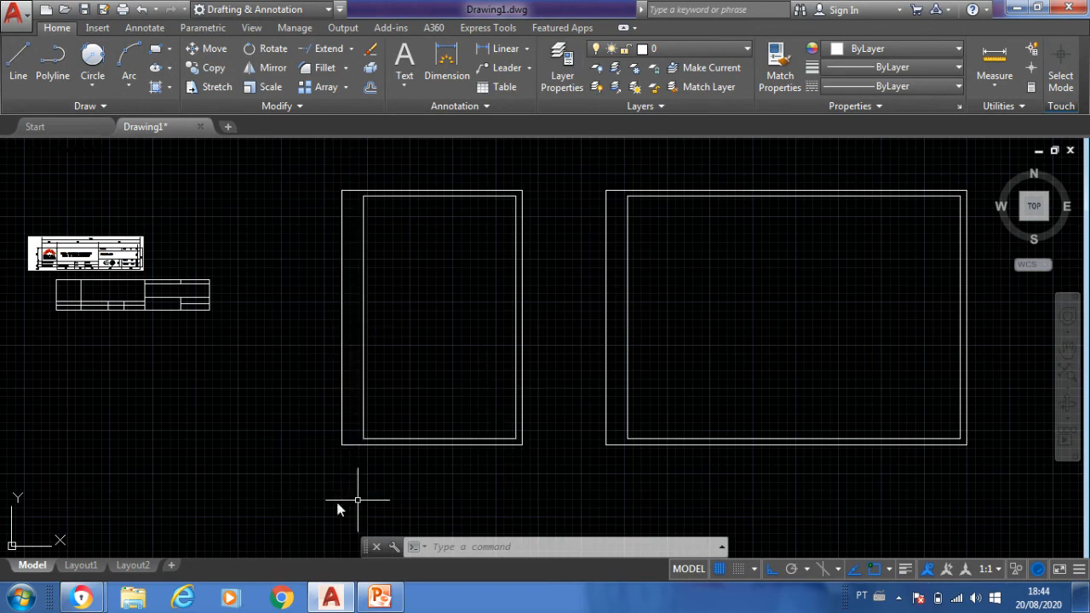
left_click(552, 469)
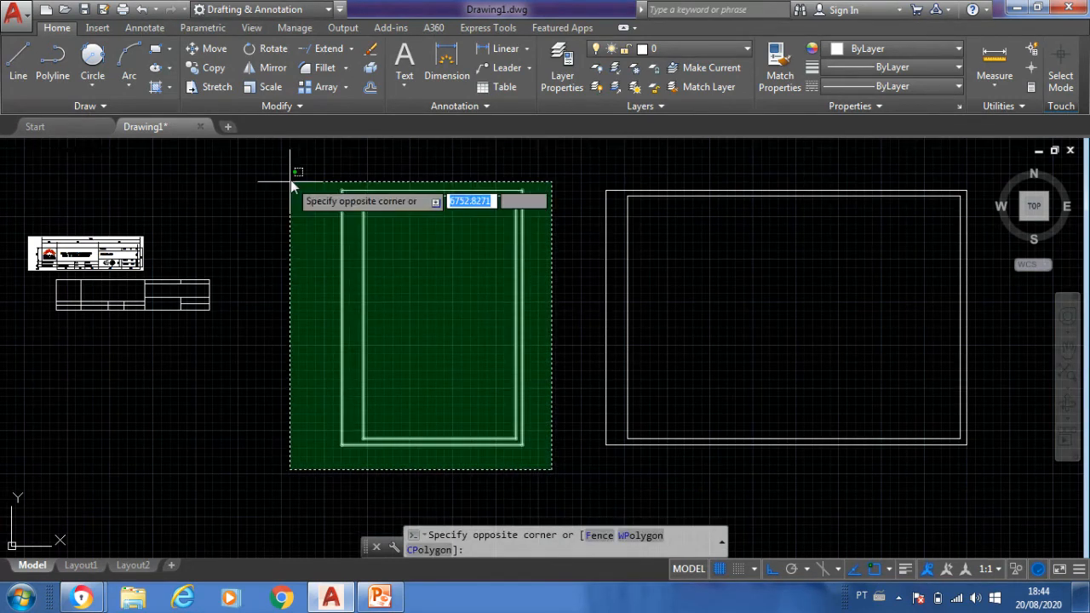
left_click(308, 166)
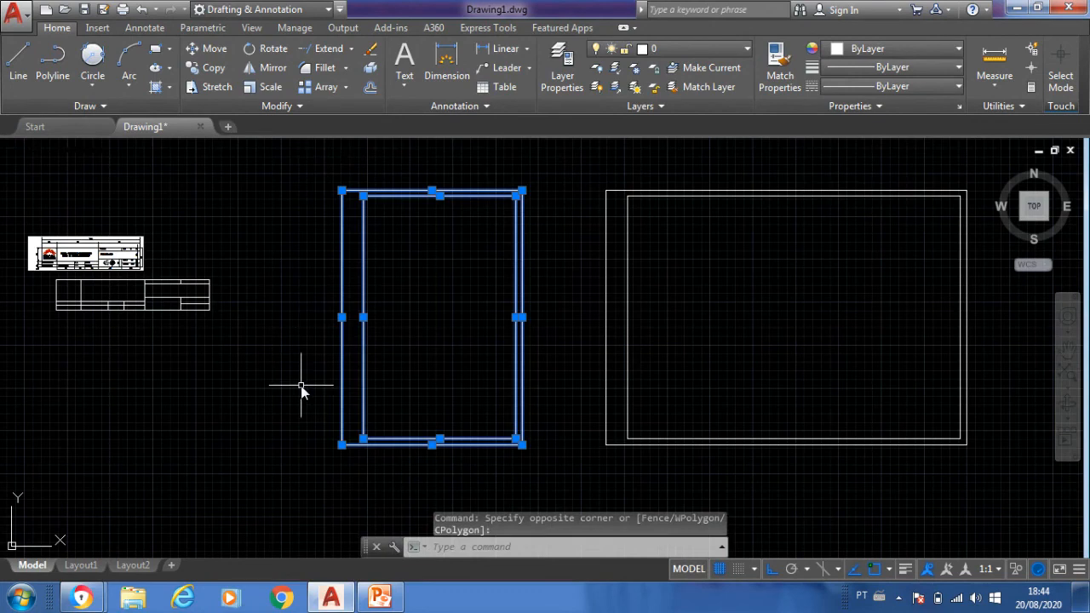
key("ctrl+c")
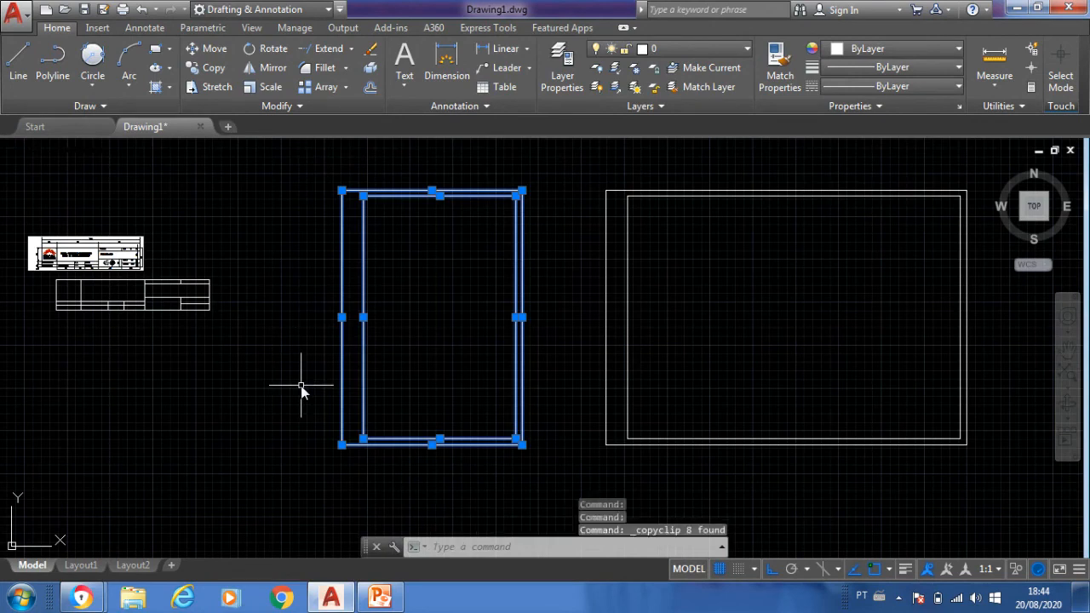
key("ctrl+v")
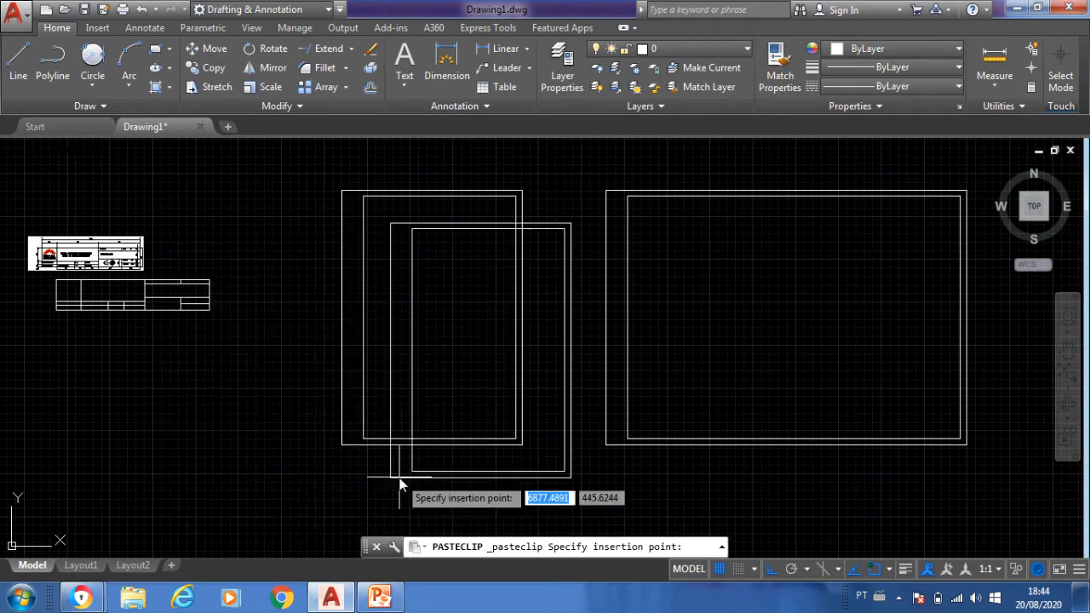
scroll(400, 484, "down", 4)
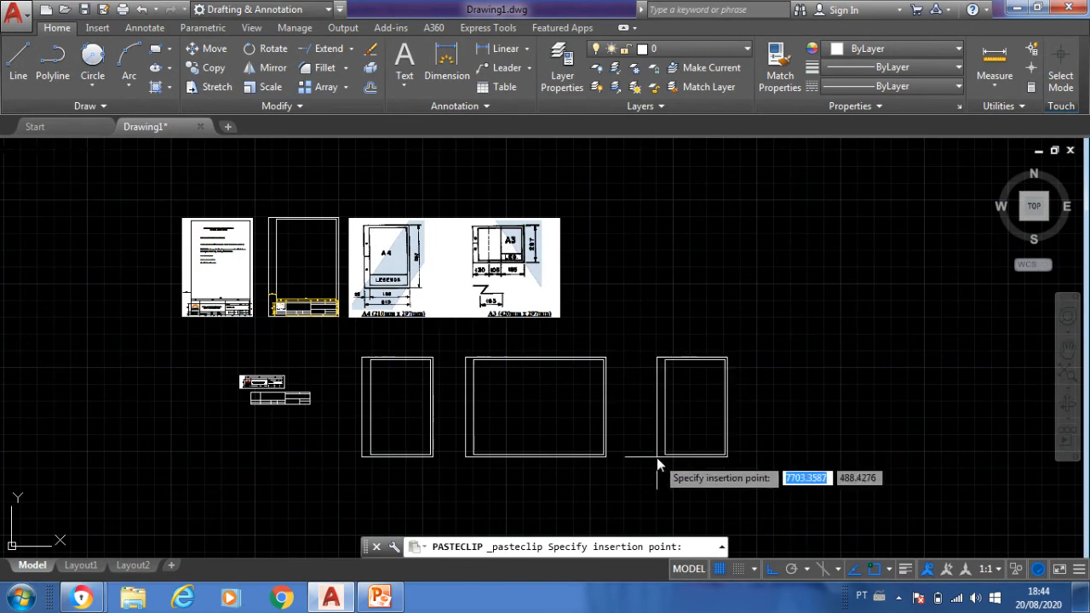
left_click(656, 457)
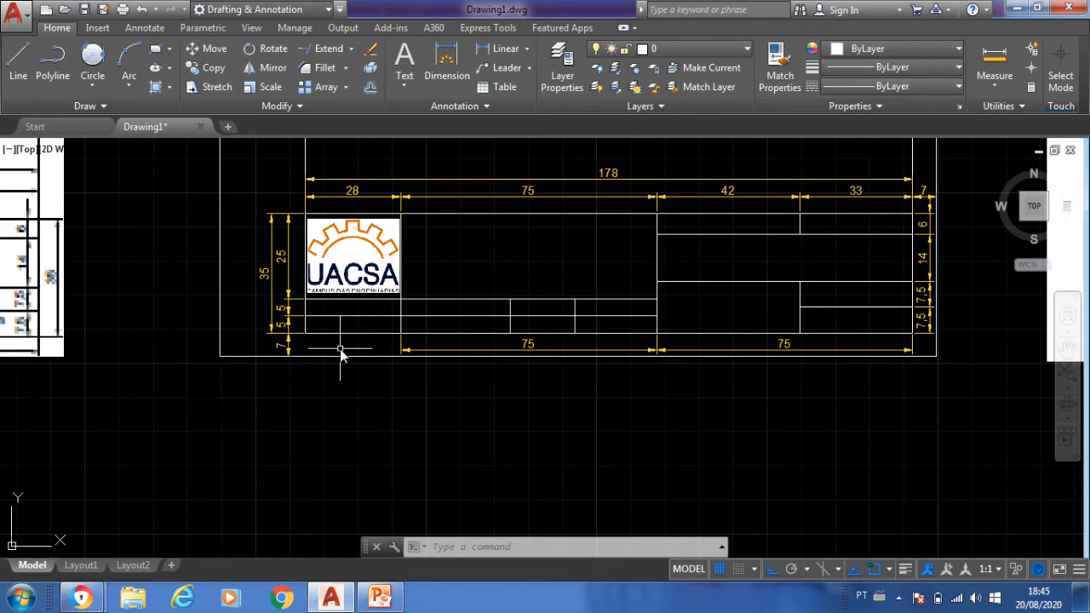
- Copy the UACSA logo from the dimensioned reference title block into the new title block's upper-left cell, with Ortho turned off
type("CO")
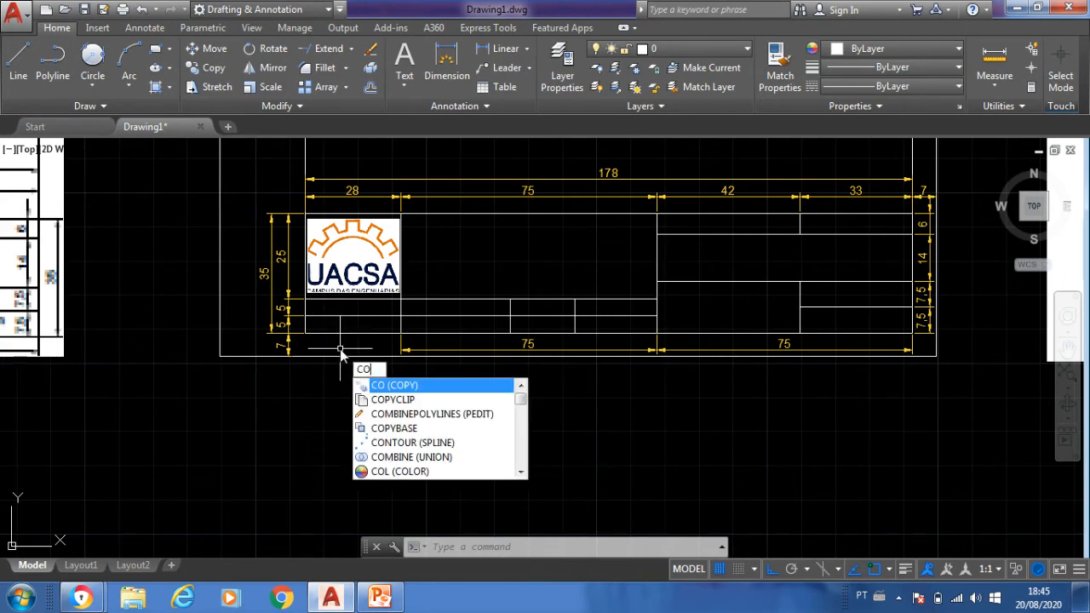
key("Return")
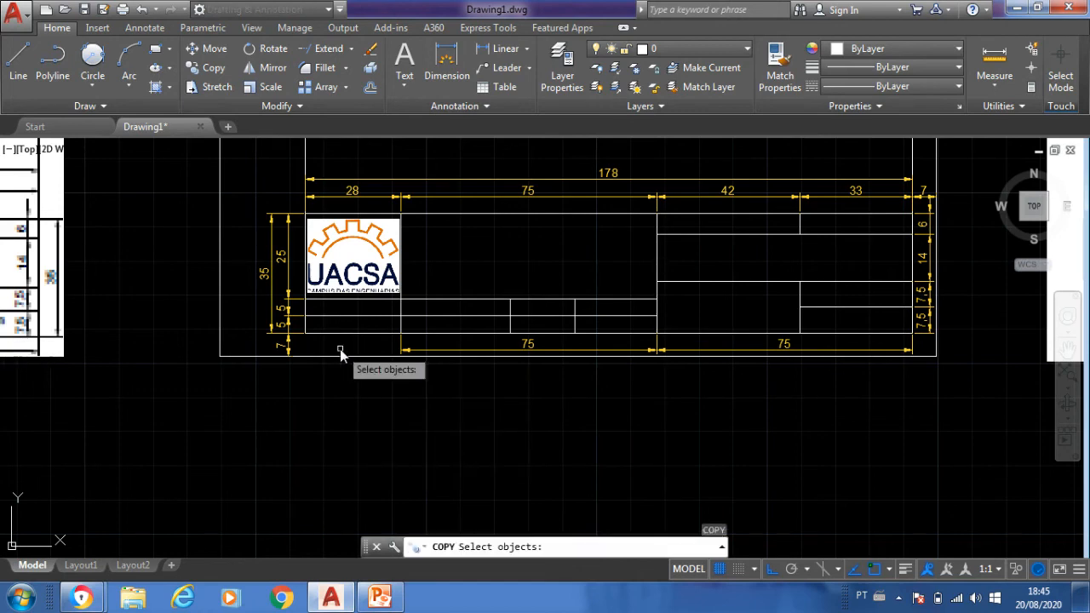
left_click(341, 294)
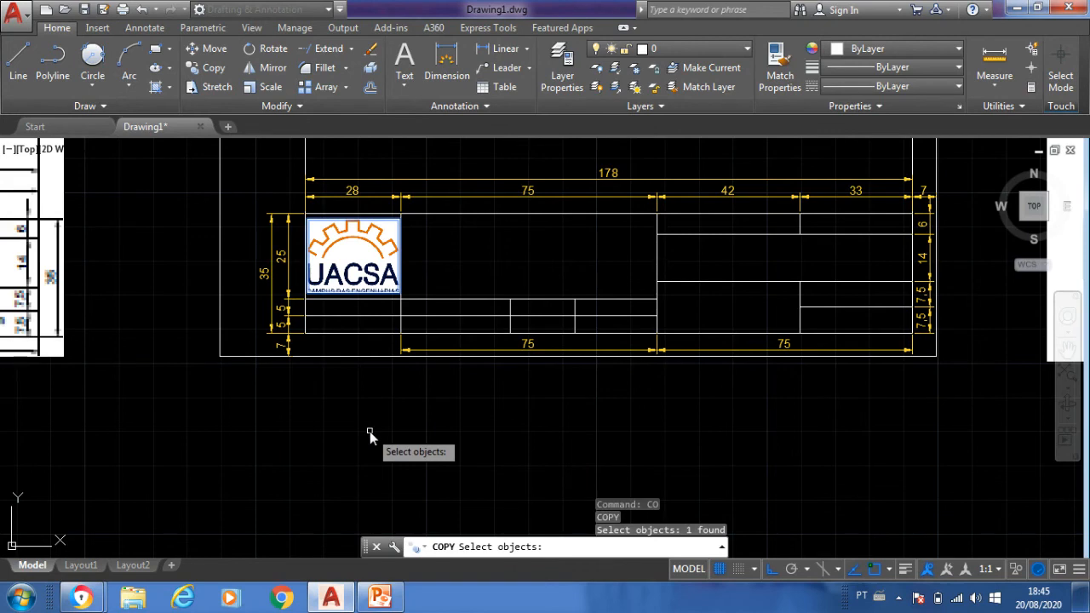
key("Return")
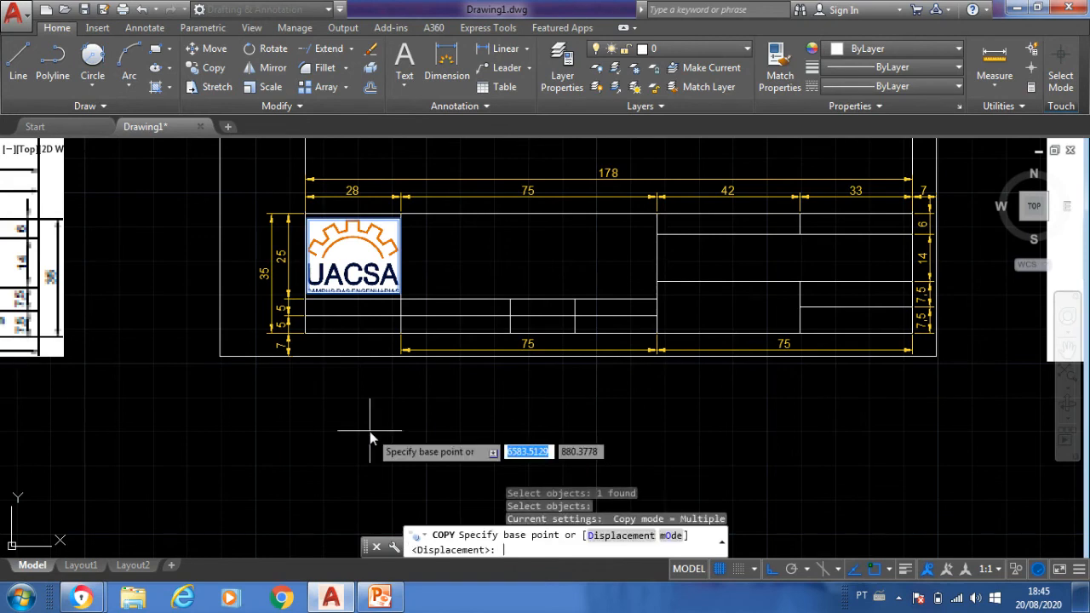
left_click(354, 263)
scroll(323, 337, "down", 6)
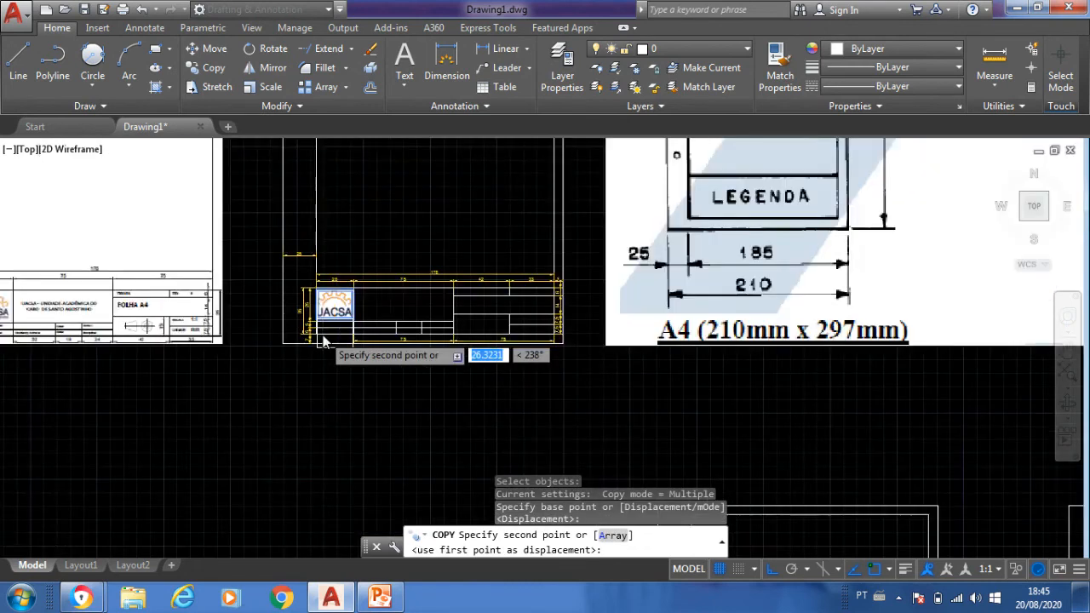
scroll(303, 532, "down", 2)
scroll(304, 486, "up", 8)
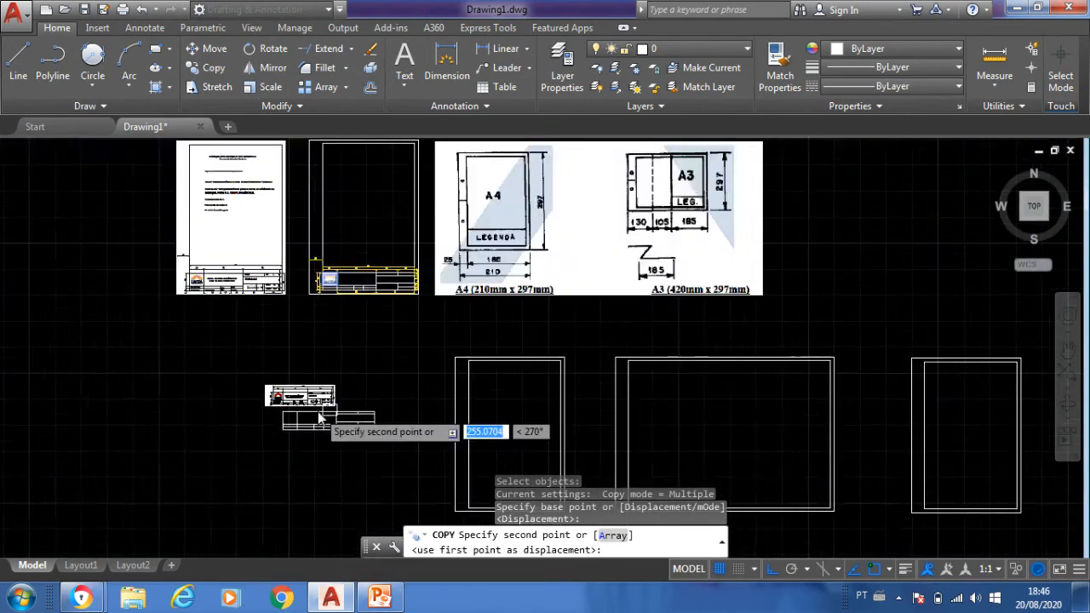
scroll(107, 505, "up", 4)
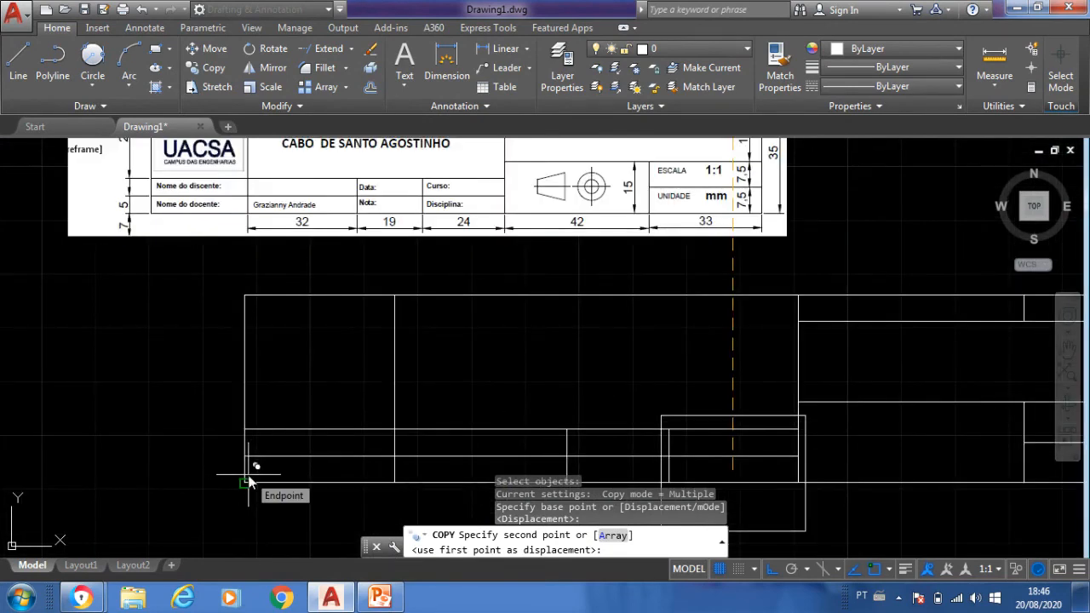
key("F8")
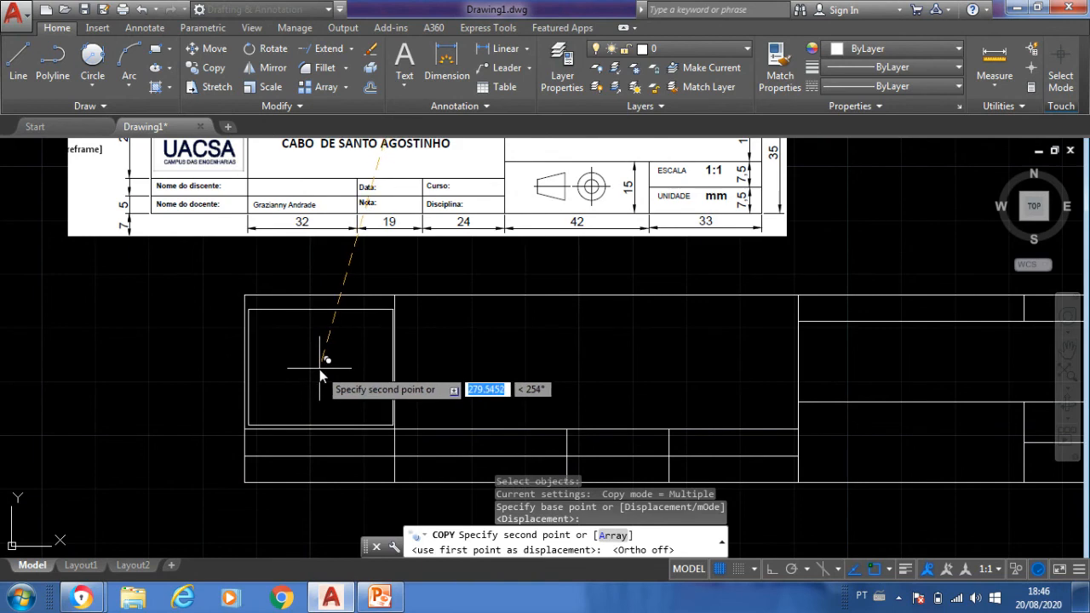
left_click(319, 369)
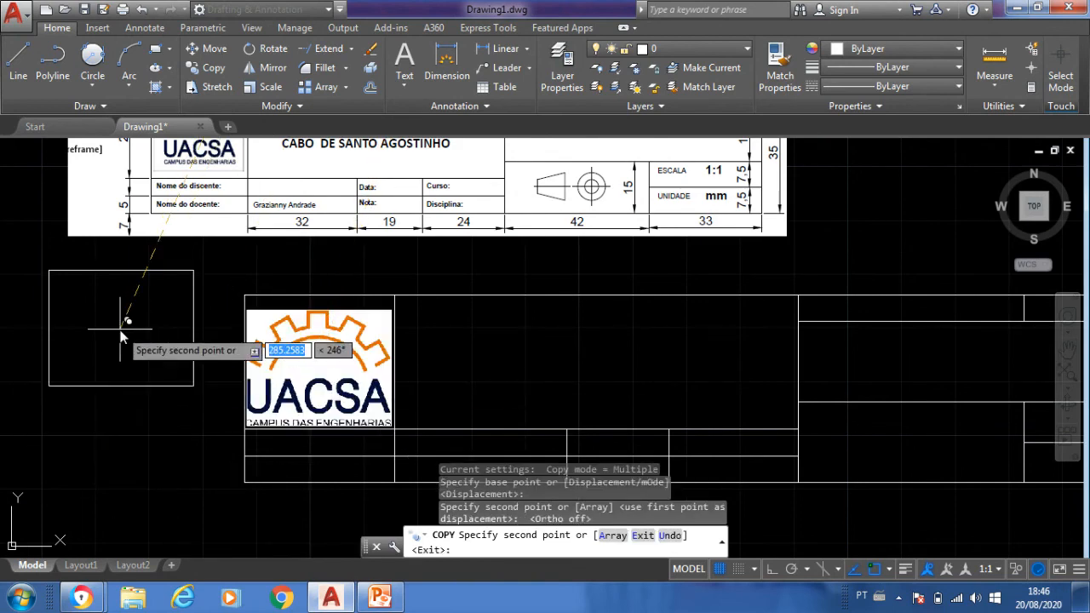
key("Escape")
- Copy the complete title block from its lower-right corner to the lower-right corner of the original A4 sheet's inner margin
scroll(99, 339, "down", 4)
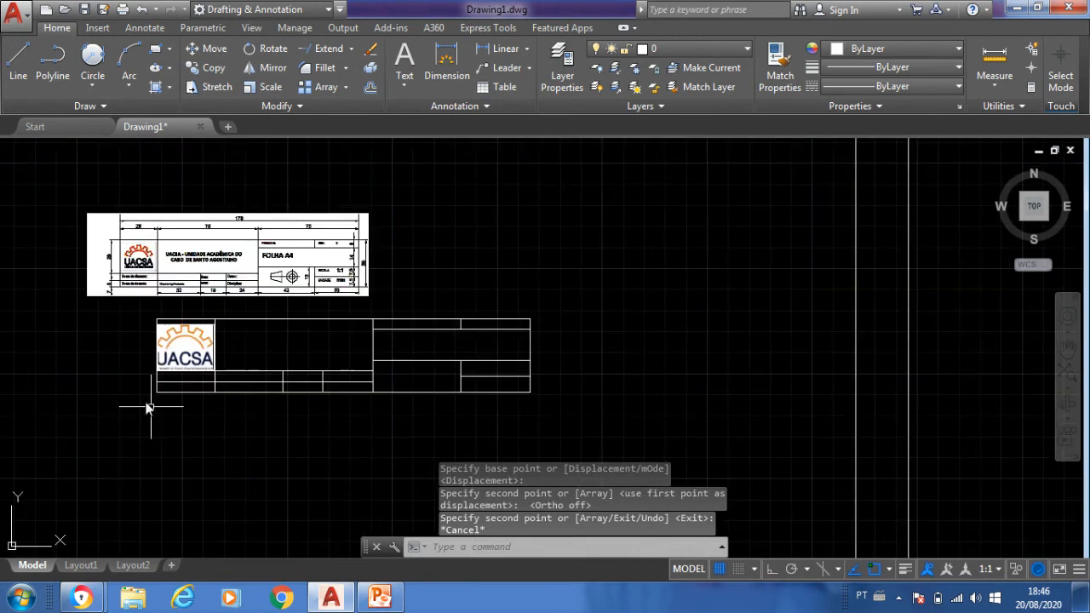
scroll(159, 414, "down", 6)
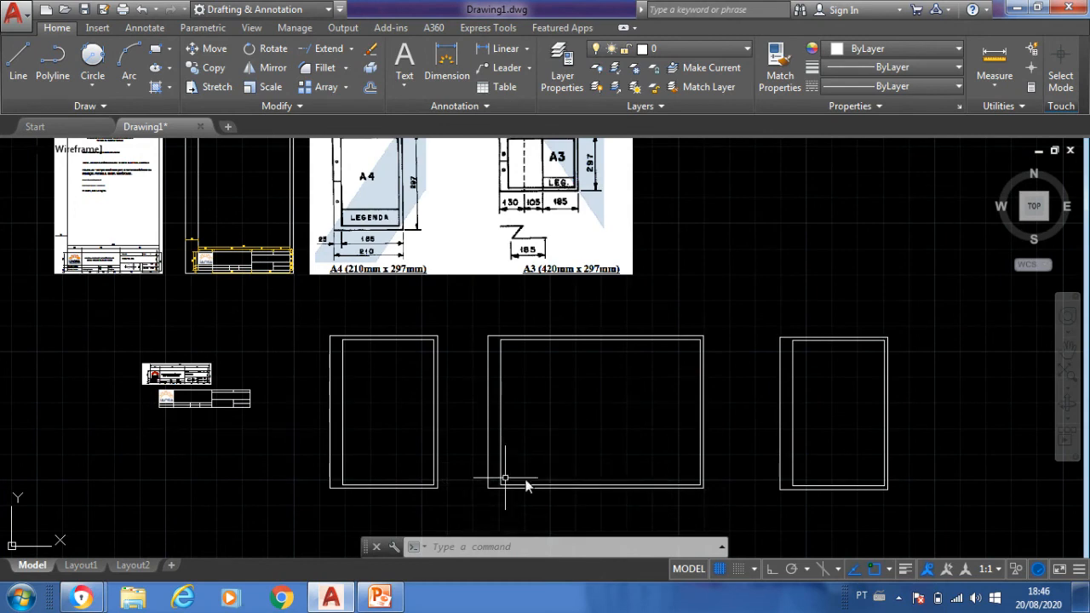
scroll(80, 389, "up", 3)
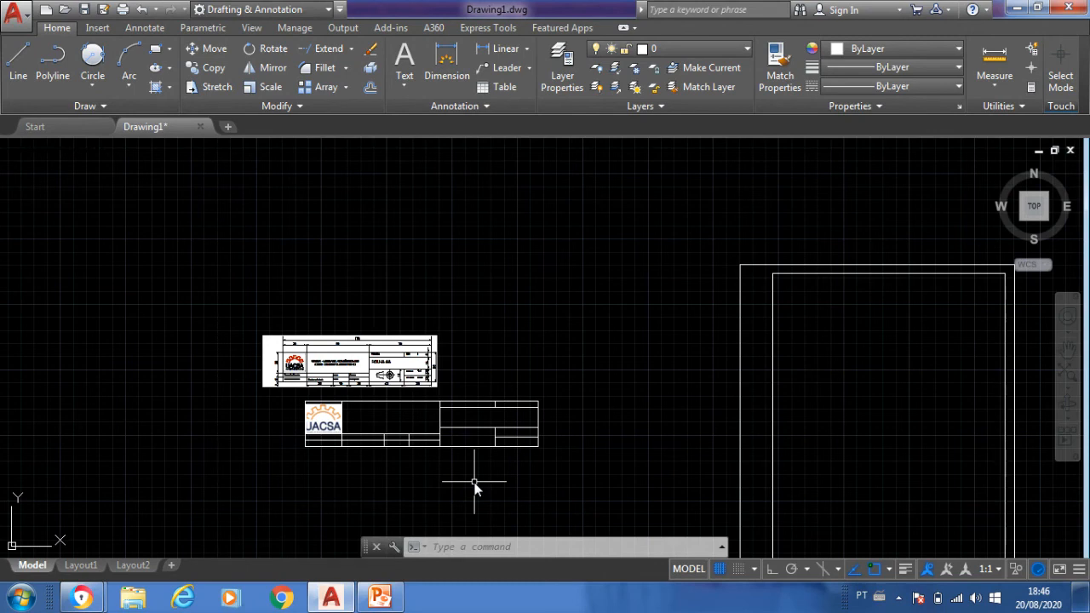
type("CO")
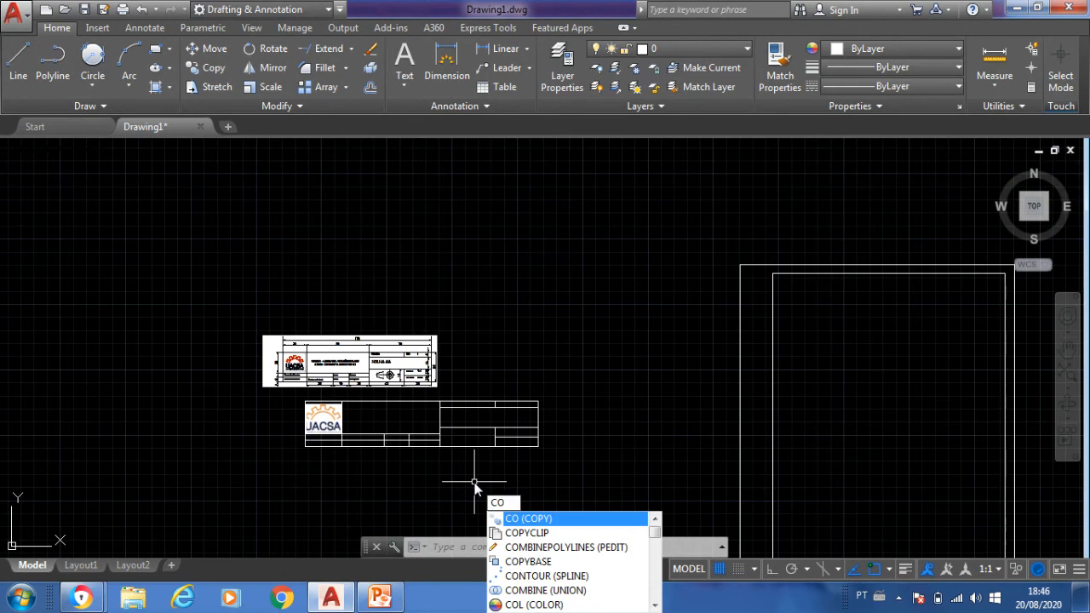
key("Return")
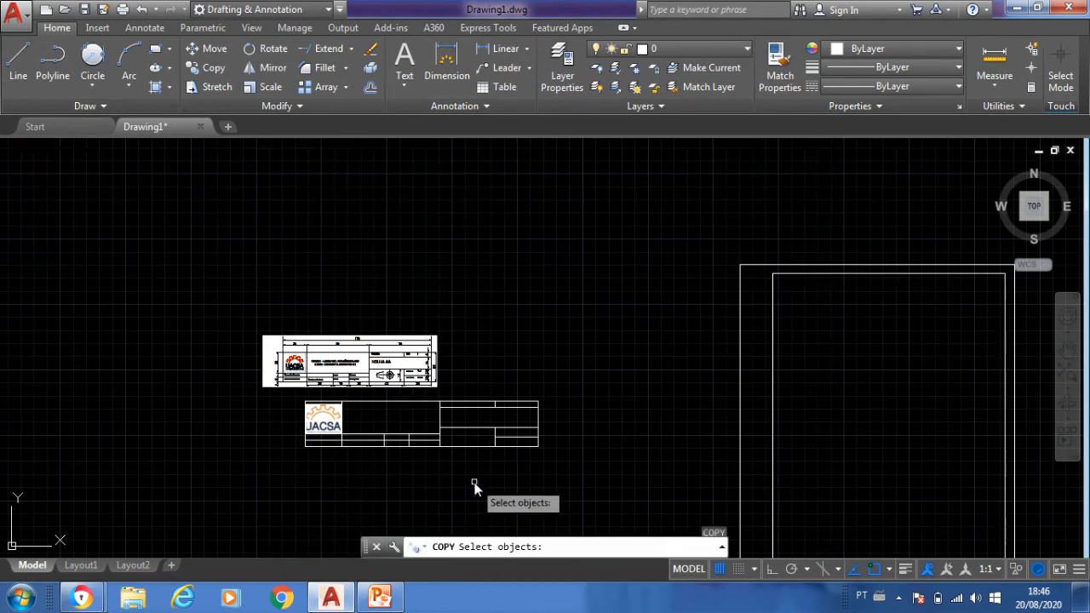
left_click(551, 466)
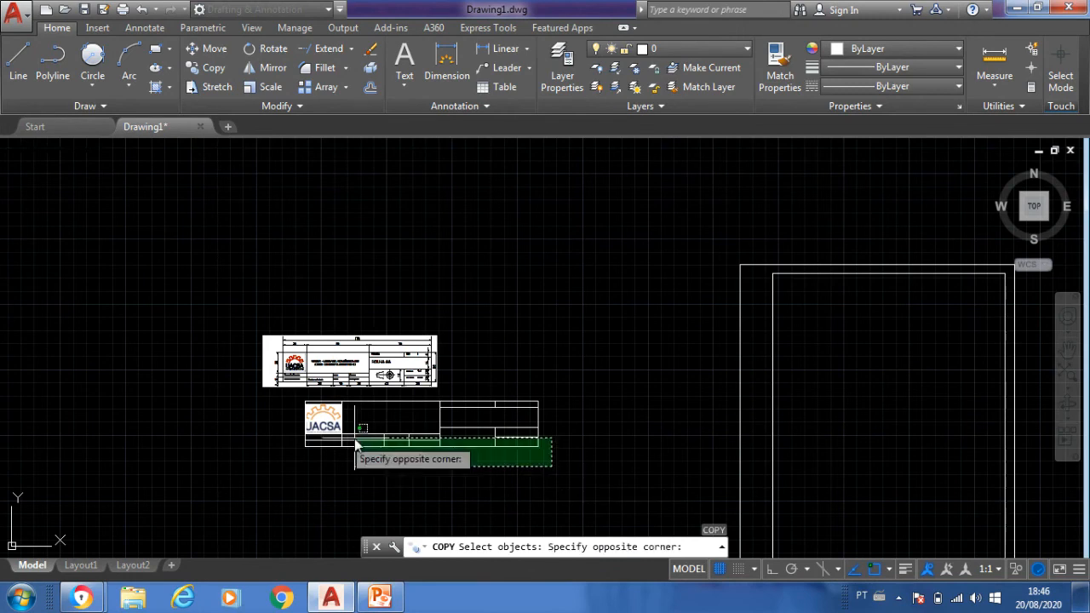
left_click(287, 401)
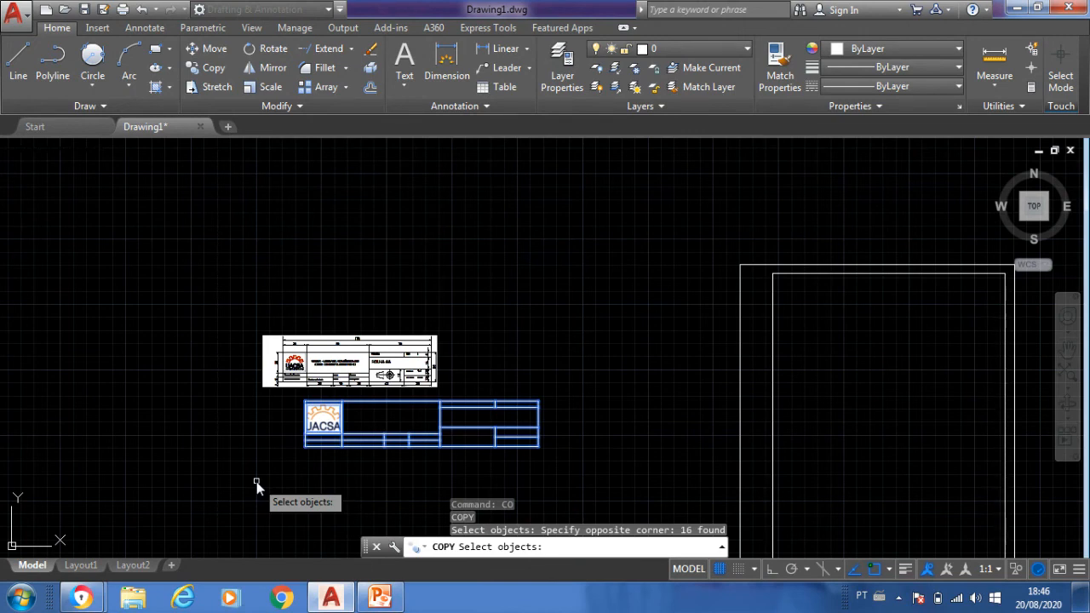
key("Return")
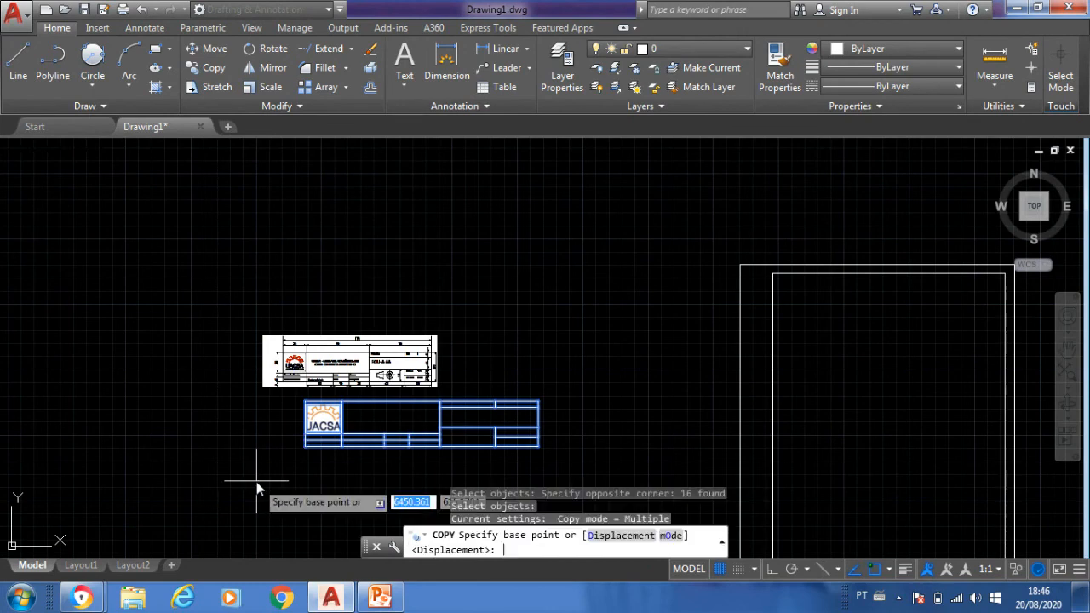
left_click(538, 446)
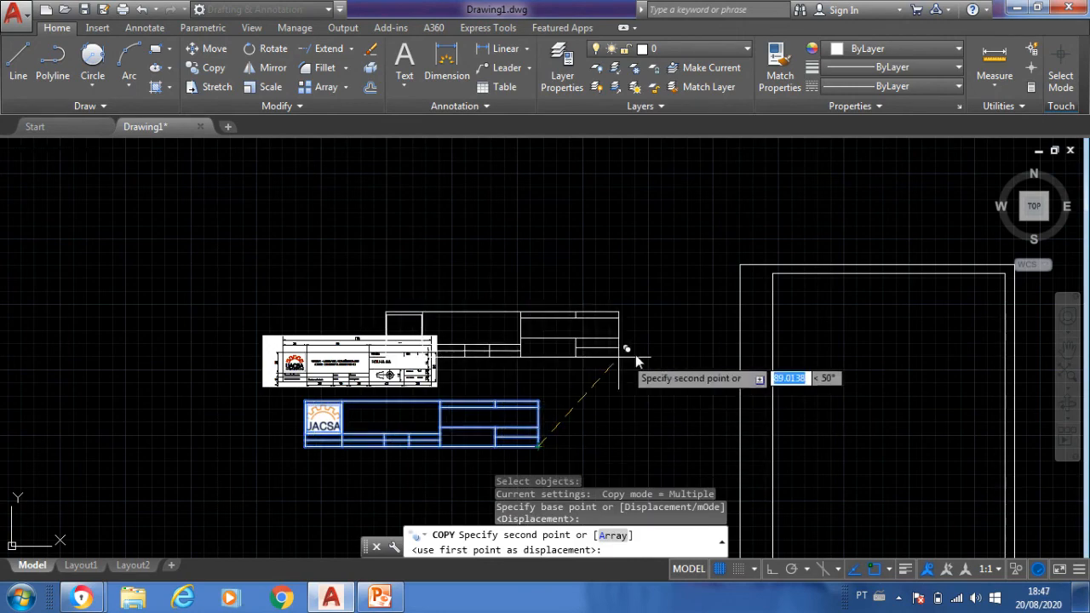
scroll(658, 308, "down", 6)
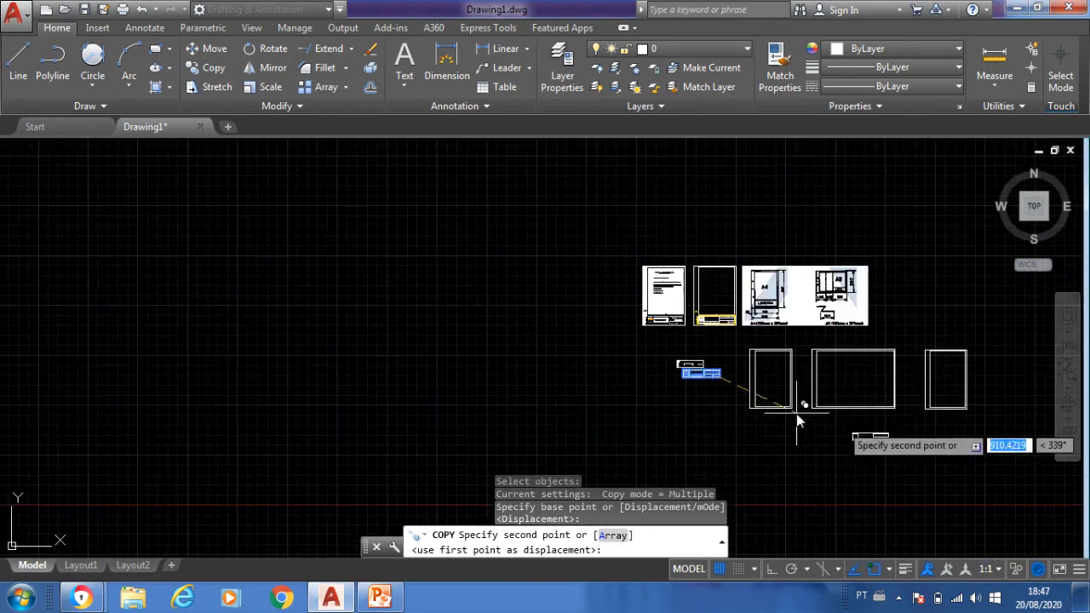
scroll(894, 434, "up", 10)
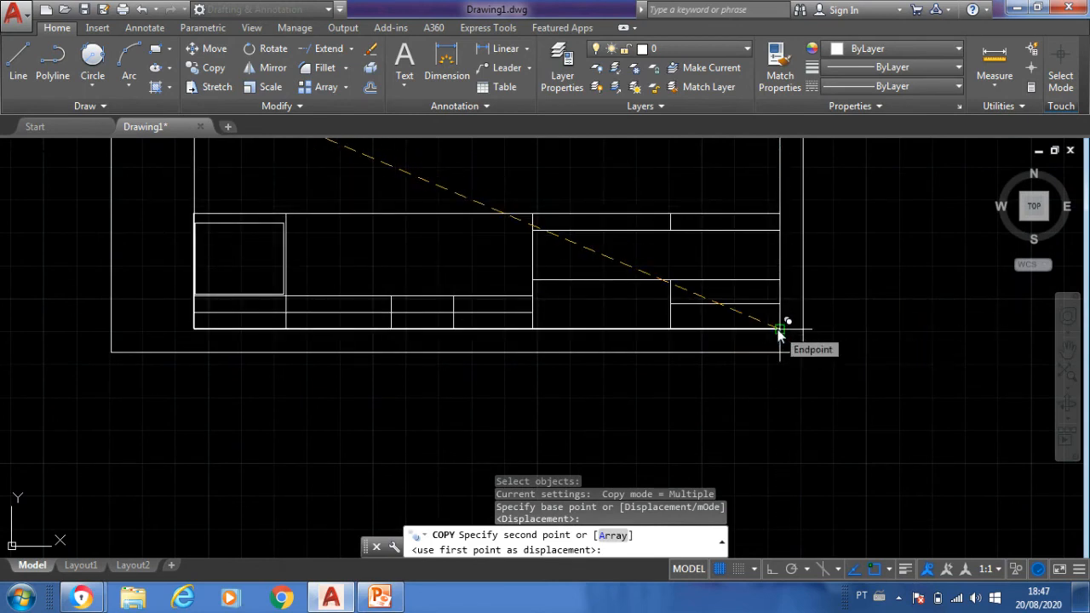
left_click(778, 328)
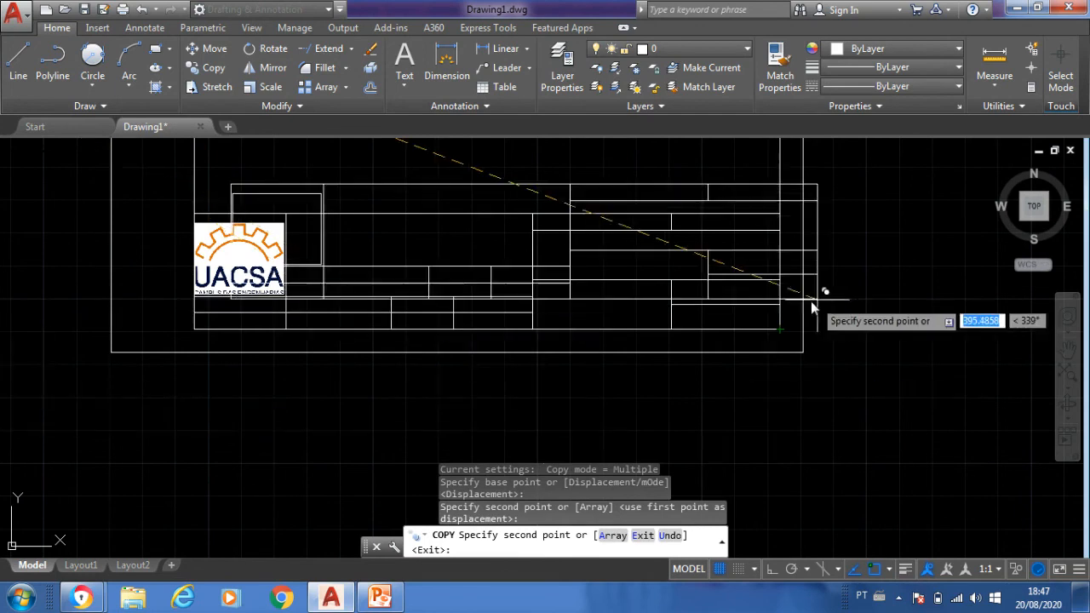
- Place another title block copy at the lower-right corner of the widened sheet's inner margin and end the Copy command
scroll(811, 301, "down", 10)
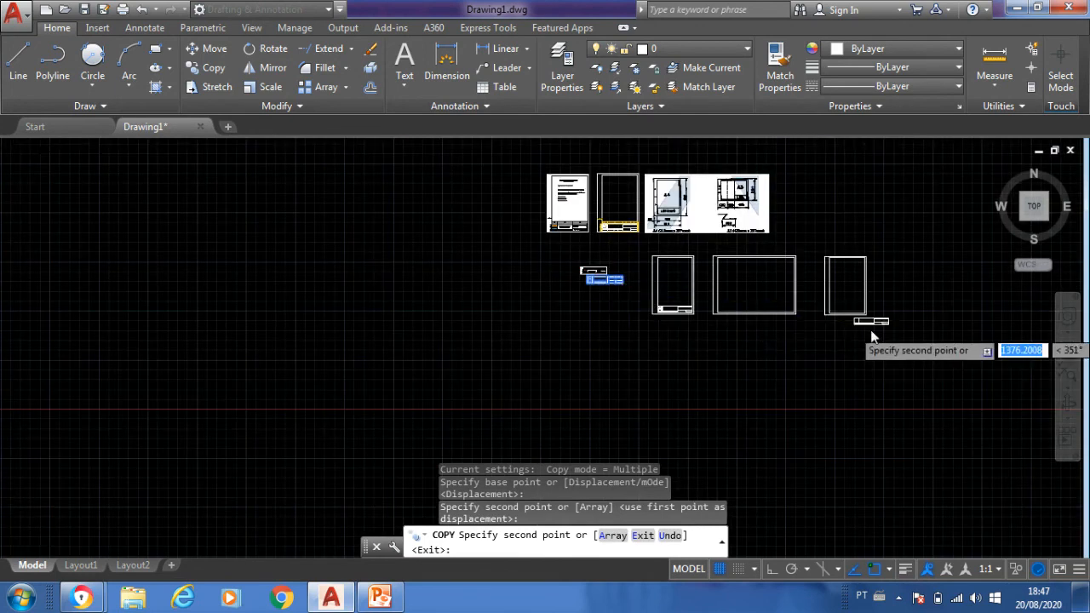
scroll(860, 332, "up", 8)
scroll(515, 213, "up", 1)
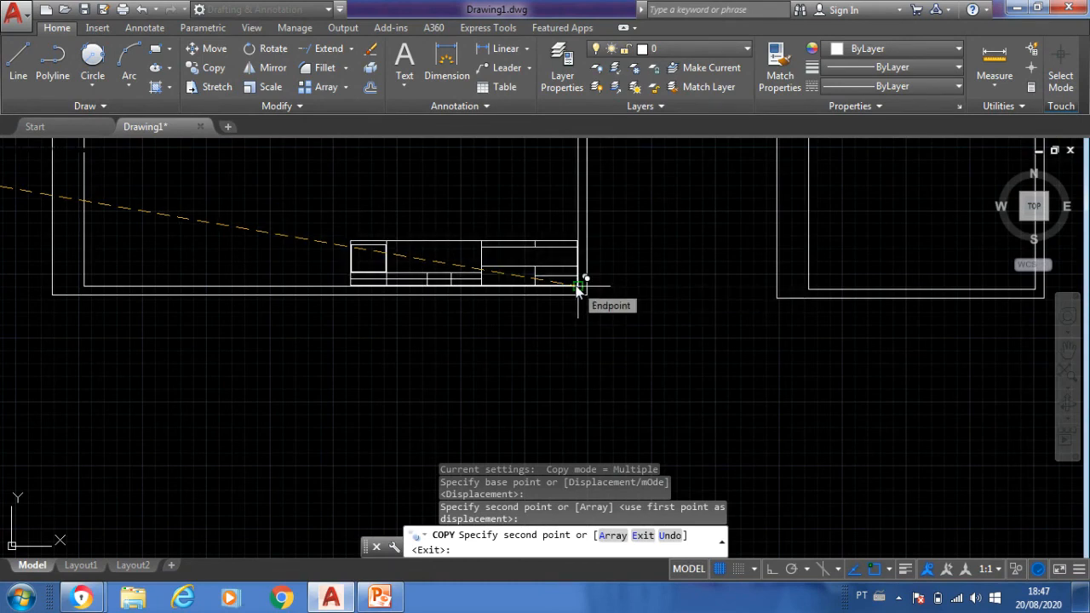
left_click(578, 290)
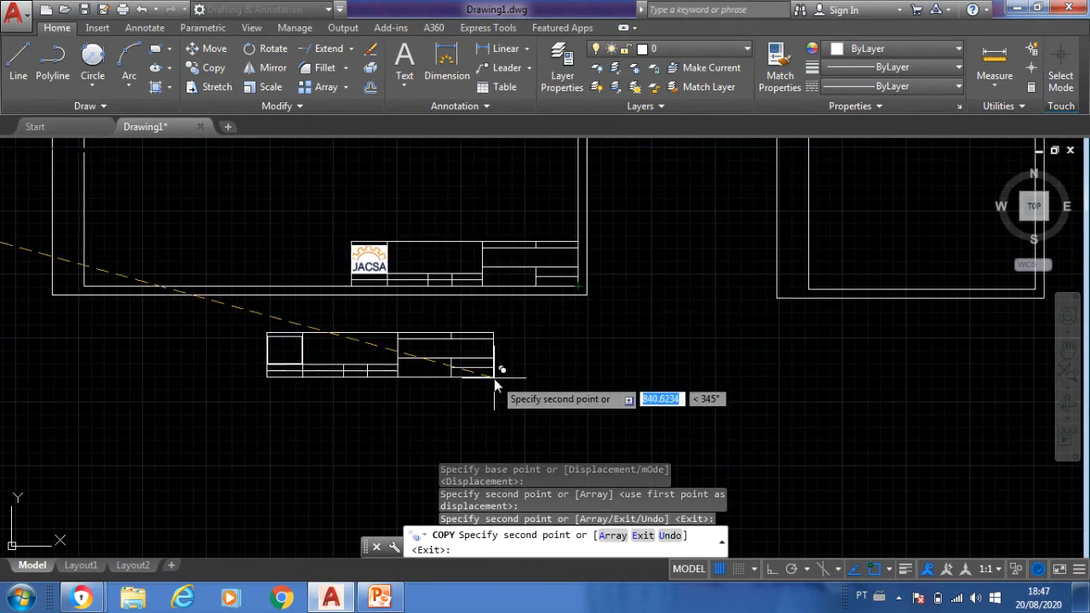
key("Escape")
scroll(494, 378, "down", 4)
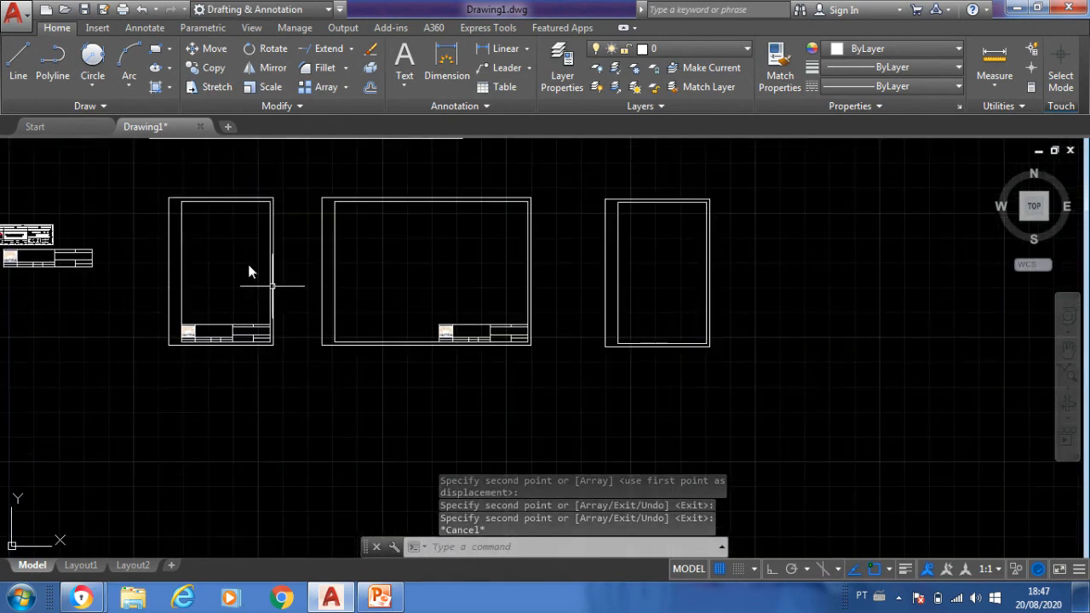
- Move the original title block with its logo by its lower-right corner to the lower-right corner of the duplicated A4 sheet's inner margin
middle_click_drag(92, 401, 392, 469)
scroll(406, 315, "up", 5)
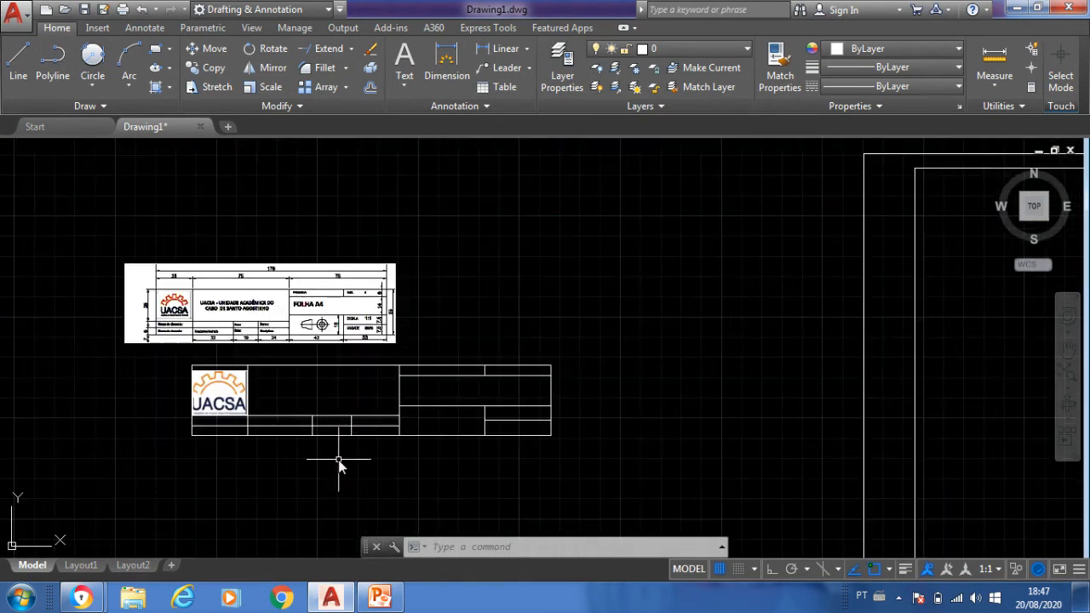
middle_click_drag(343, 443, 360, 398)
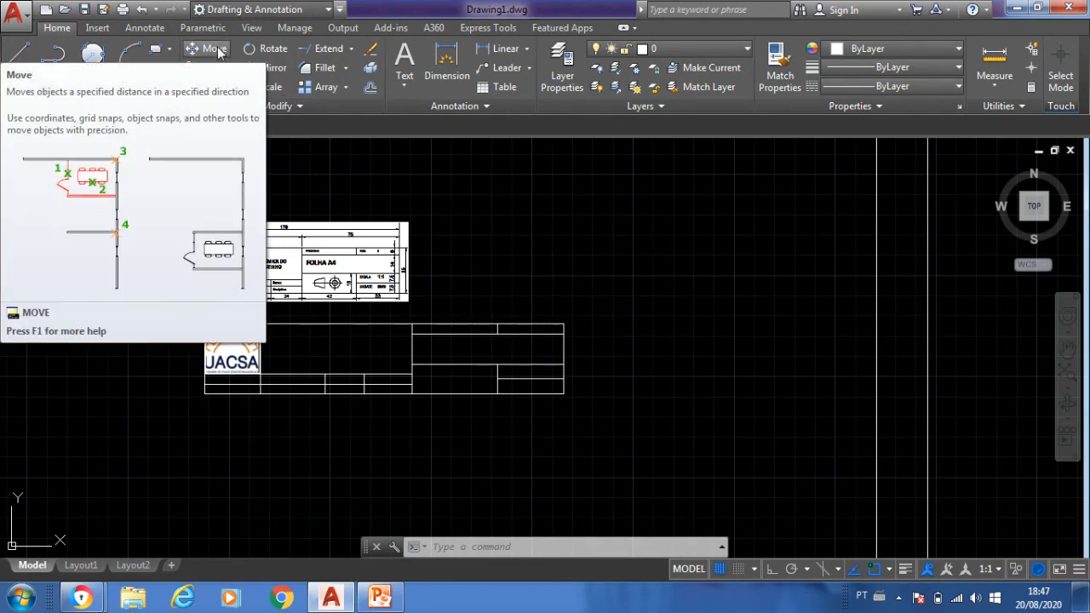
type("M")
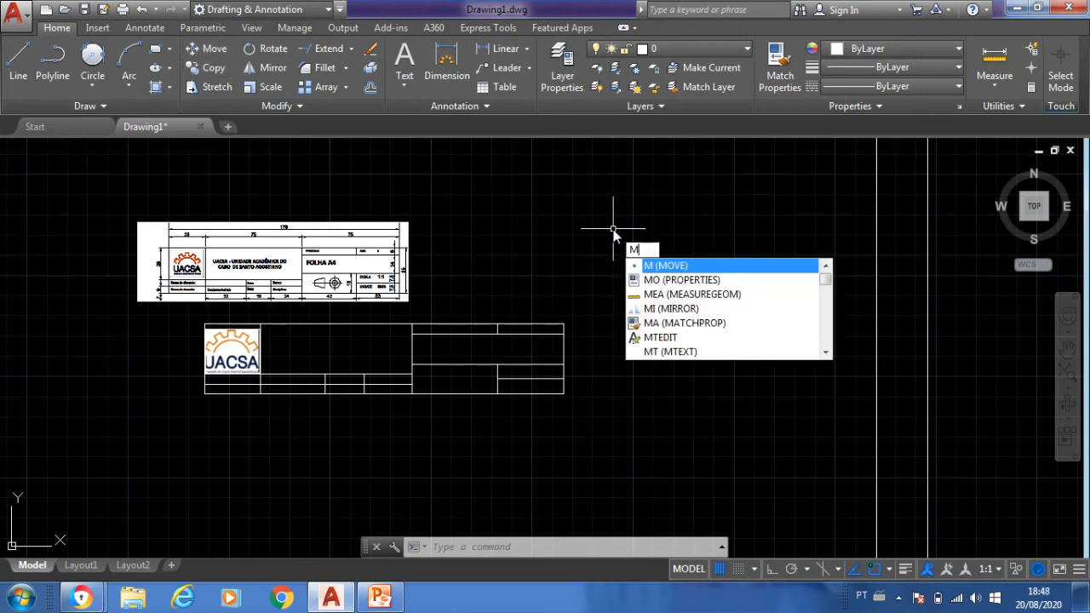
key("Return")
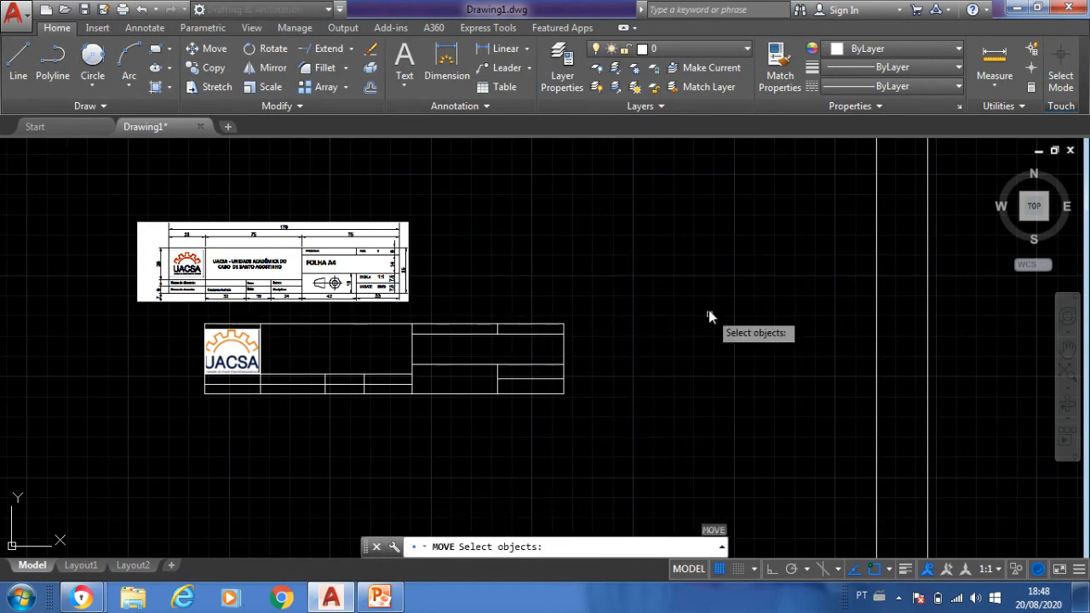
left_click(606, 420)
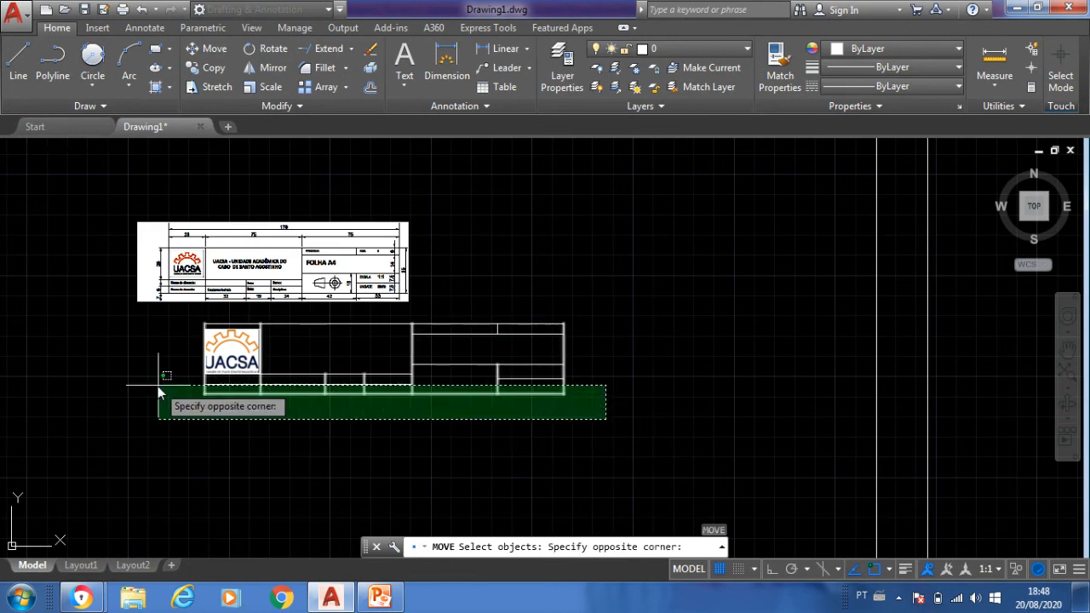
left_click(167, 316)
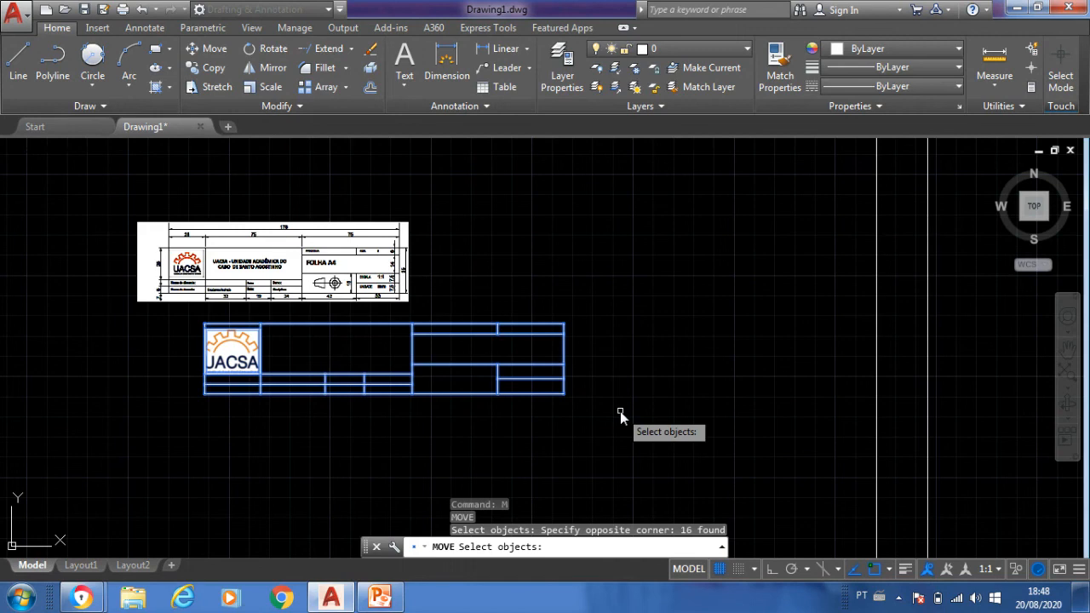
key("Return")
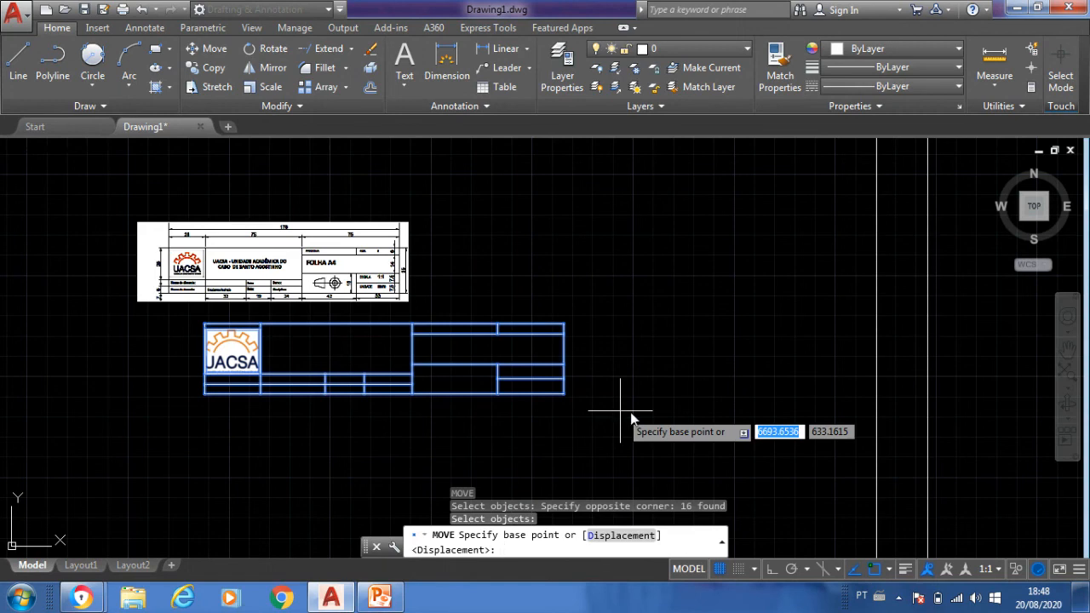
left_click(567, 396)
scroll(563, 368, "down", 3)
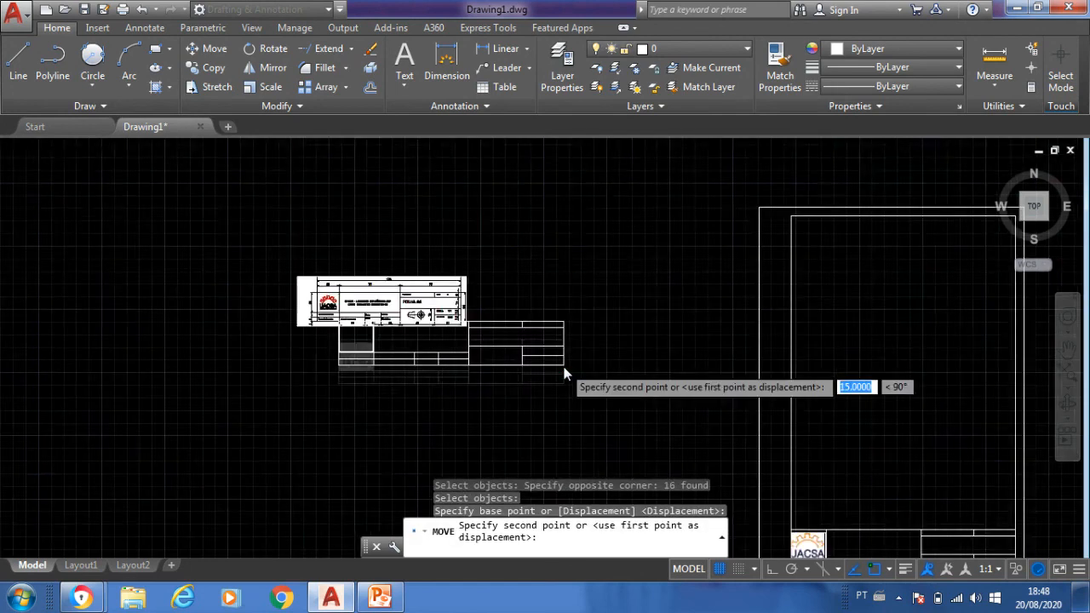
scroll(460, 414, "down", 3)
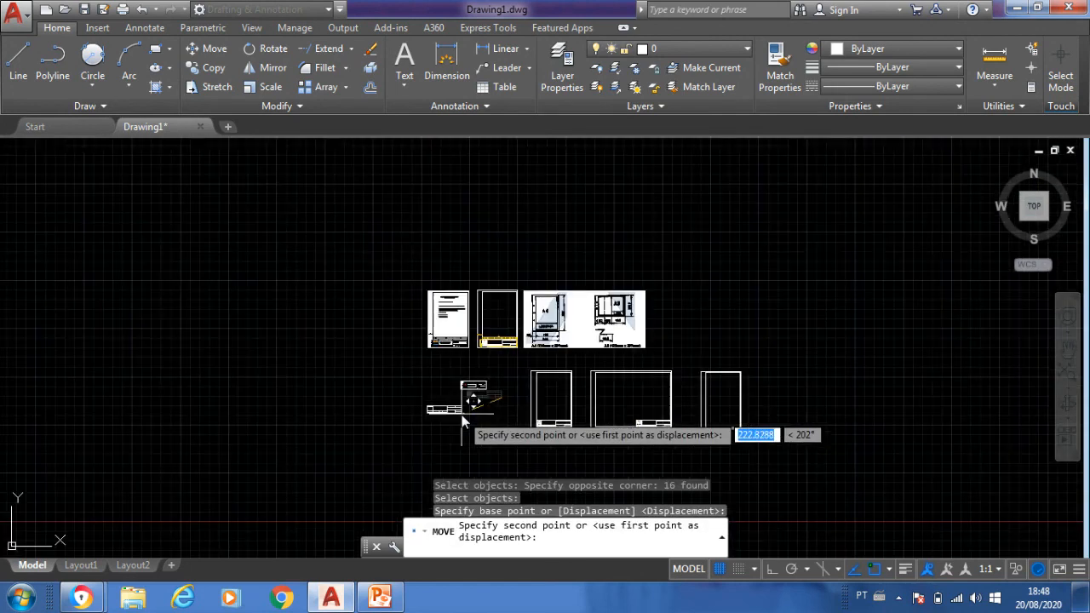
scroll(732, 417, "up", 5)
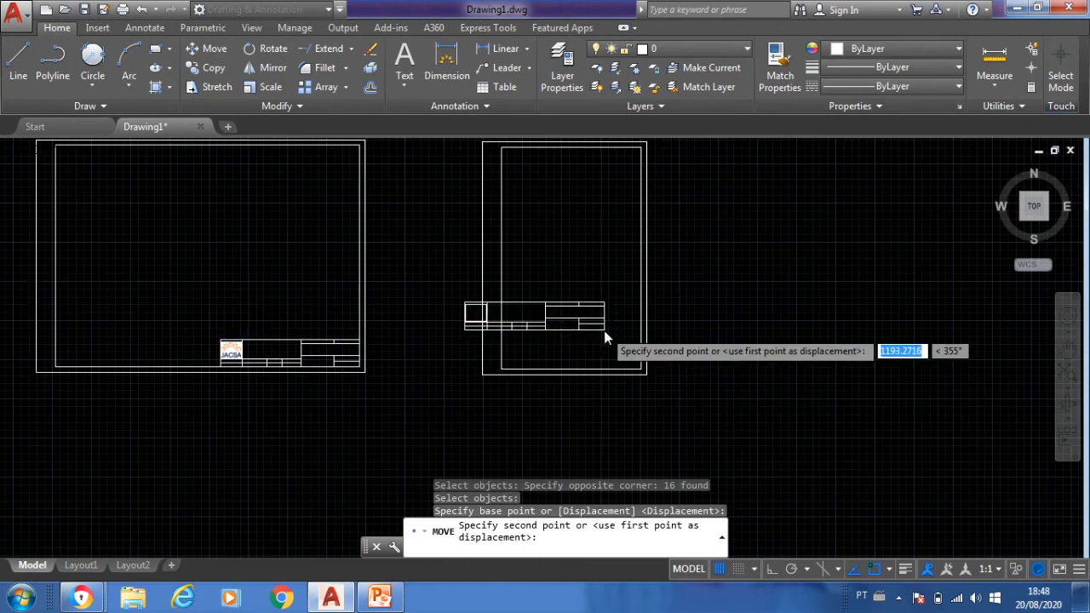
scroll(638, 358, "up", 3)
scroll(665, 381, "up", 4)
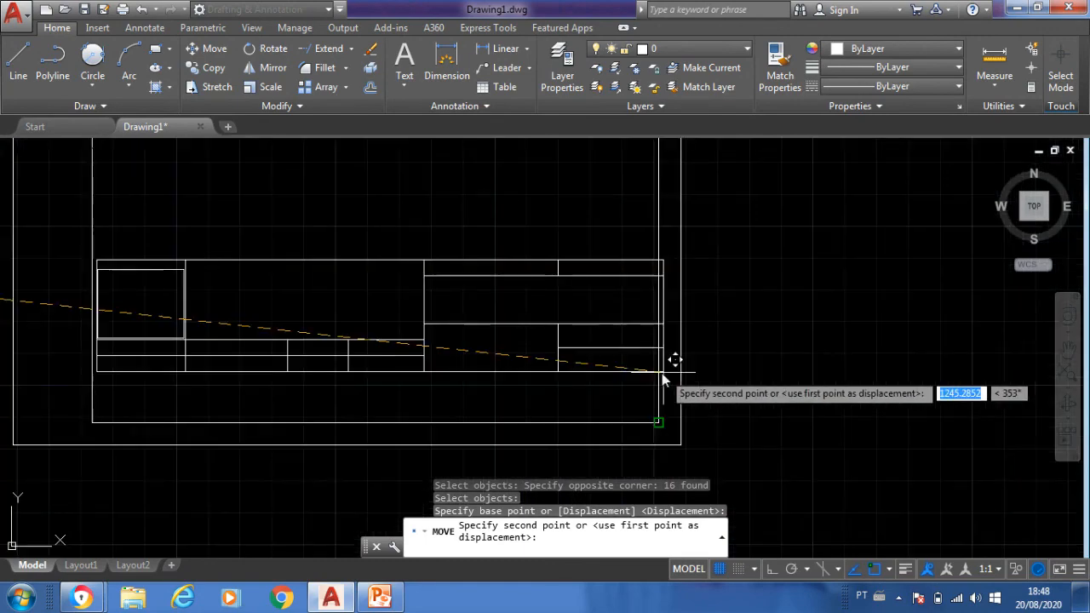
left_click(658, 431)
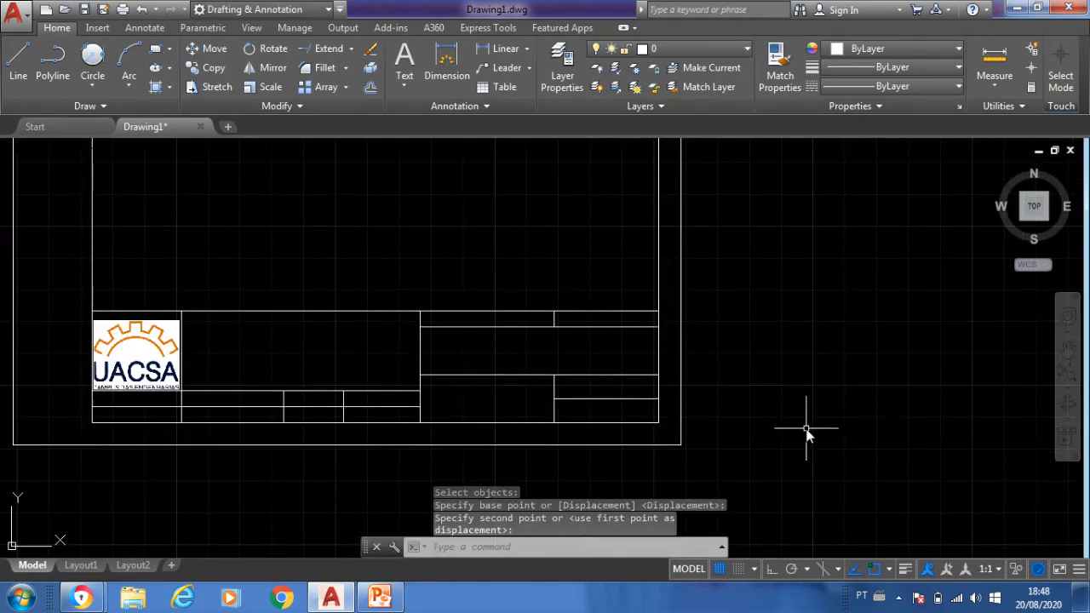
scroll(830, 430, "down", 2)
scroll(834, 429, "down", 8)
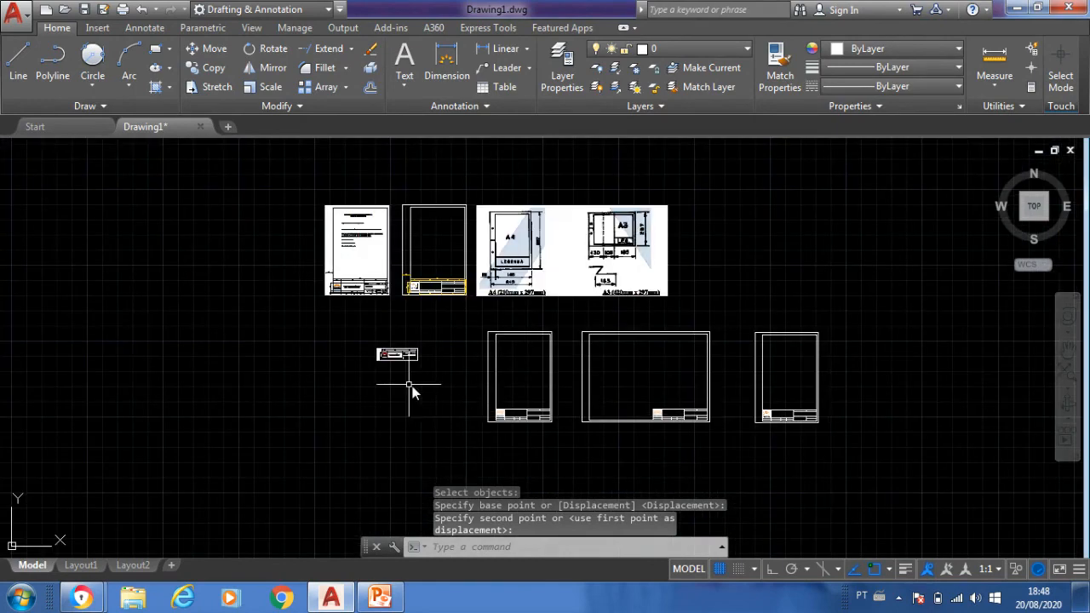
scroll(412, 366, "up", 4)
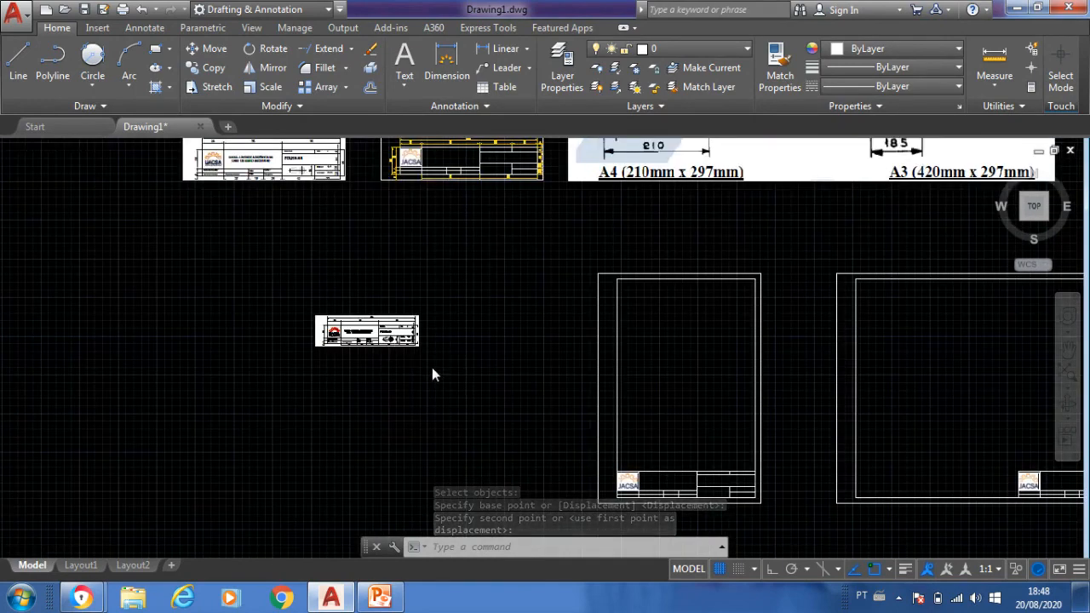
scroll(432, 367, "down", 1)
key("Escape")
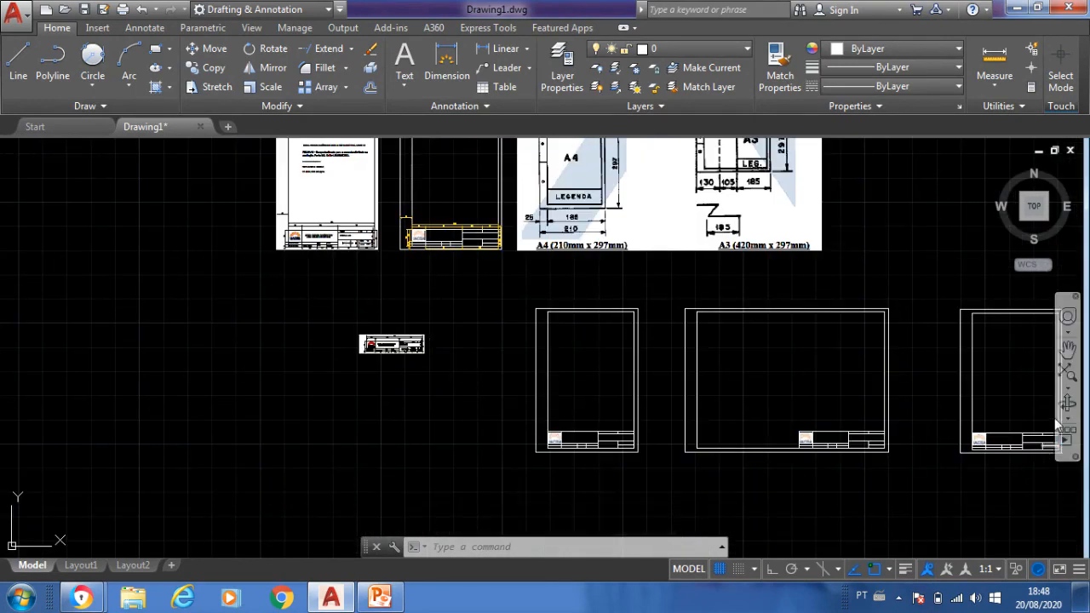
scroll(649, 414, "up", 4)
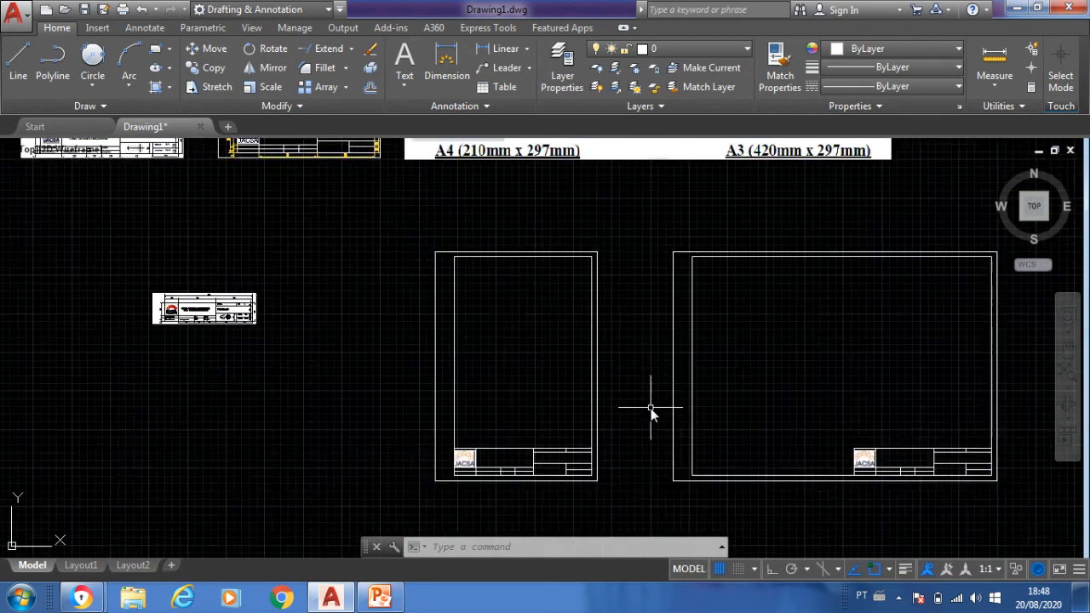
mouse_move(650, 411)
middle_mouse_down()
mouse_move(488, 392)
mouse_move(393, 402)
mouse_move(406, 401)
middle_mouse_up()
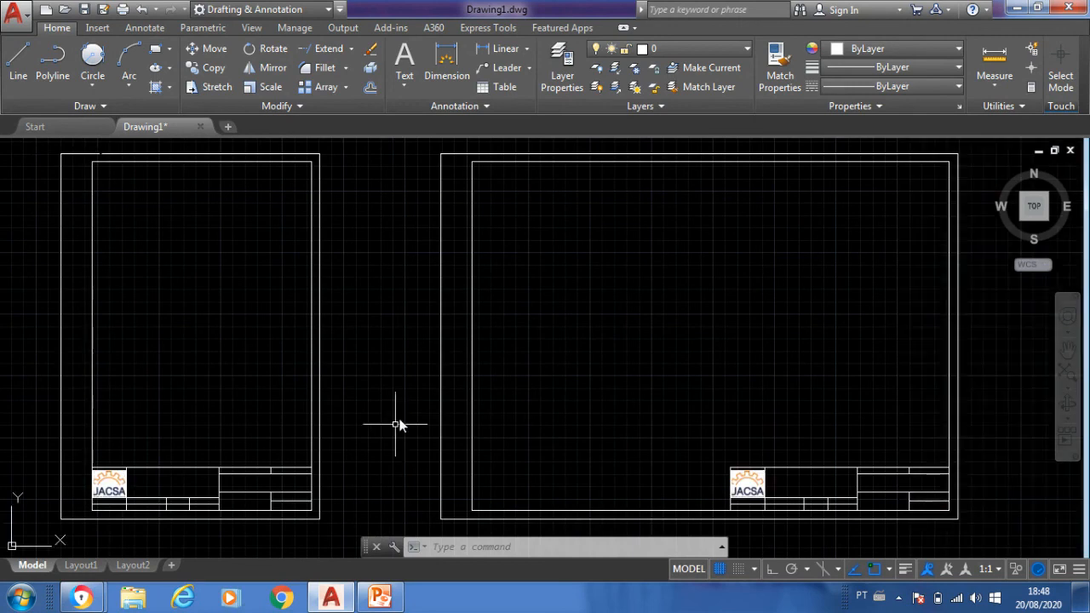